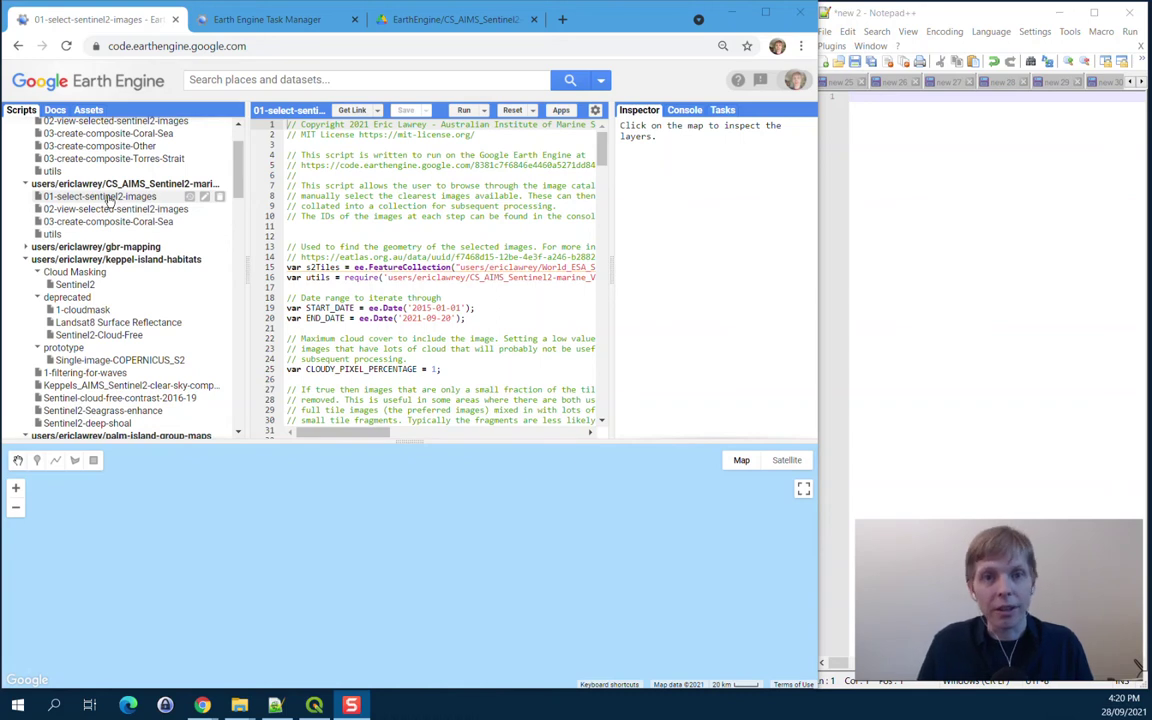
Step: Load the 01-select-sentinel2-images script from the Scripts panel into the code editor
{"action": "left_click", "coordinate": [108, 199]}
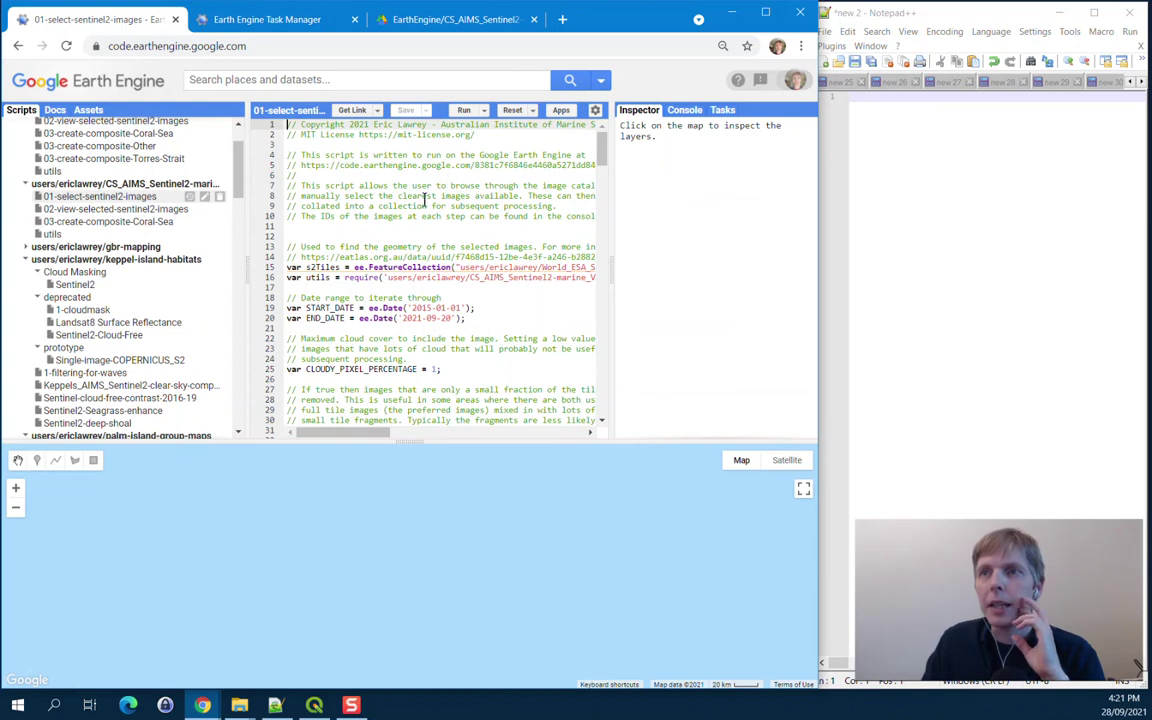
Step: Scroll down to the commented tileID list near line 75, where '56KLF' is active
{"action": "scroll", "coordinate": [375, 195], "scroll_direction": "down", "scroll_amount": 1}
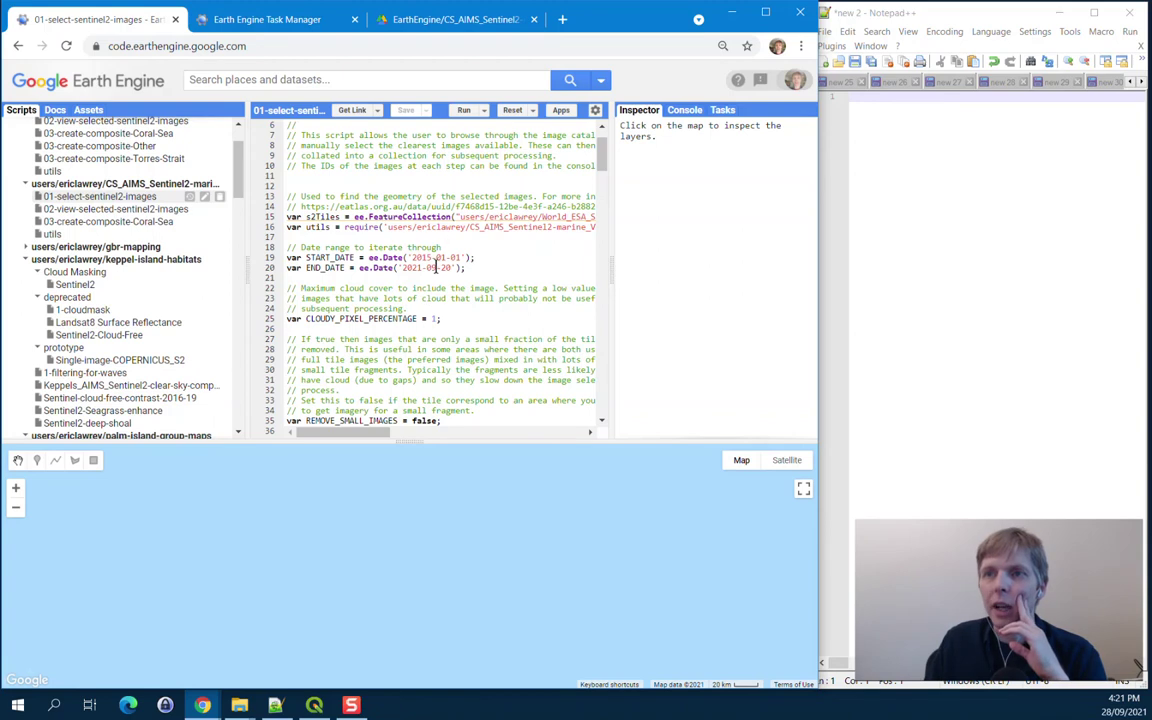
{"action": "scroll", "coordinate": [433, 300], "scroll_direction": "down", "scroll_amount": 2}
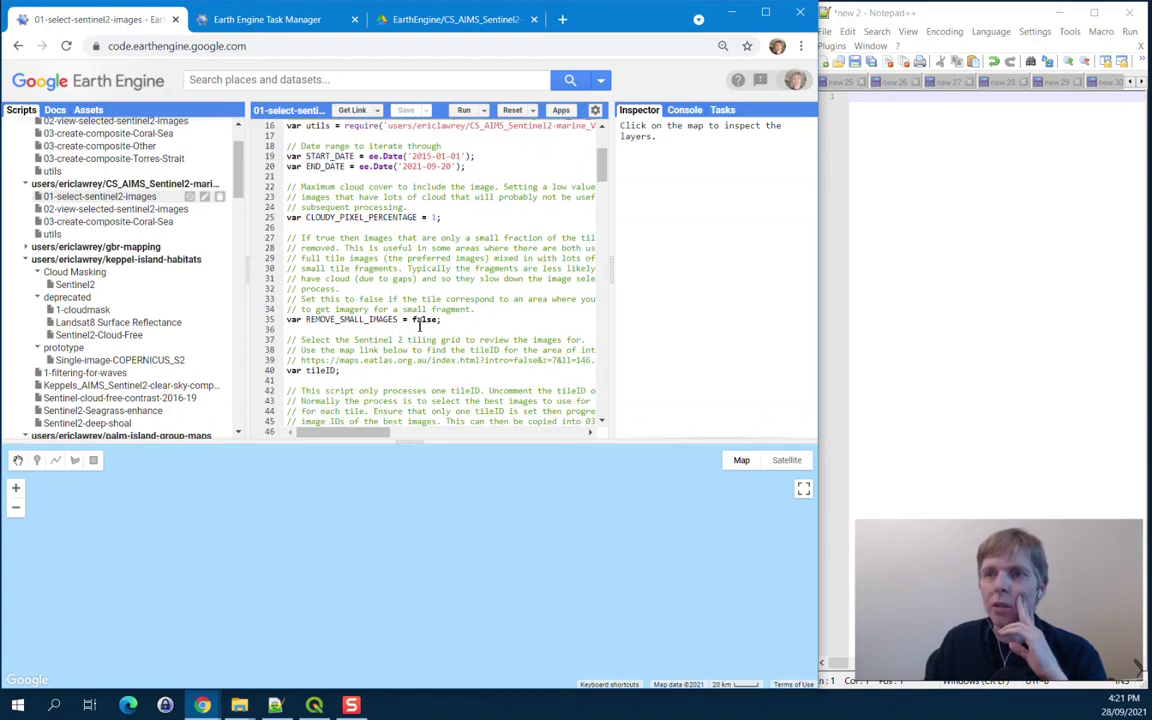
{"action": "scroll", "coordinate": [438, 315], "scroll_direction": "down", "scroll_amount": 3}
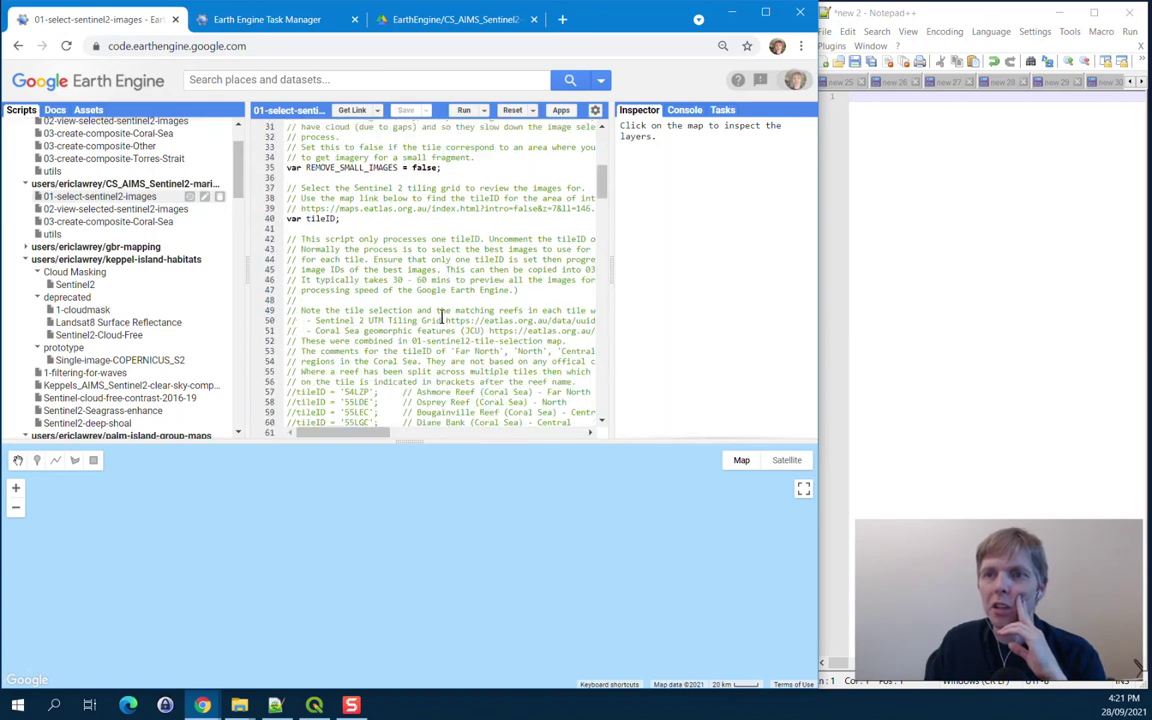
{"action": "scroll", "coordinate": [437, 315], "scroll_direction": "down", "scroll_amount": 5}
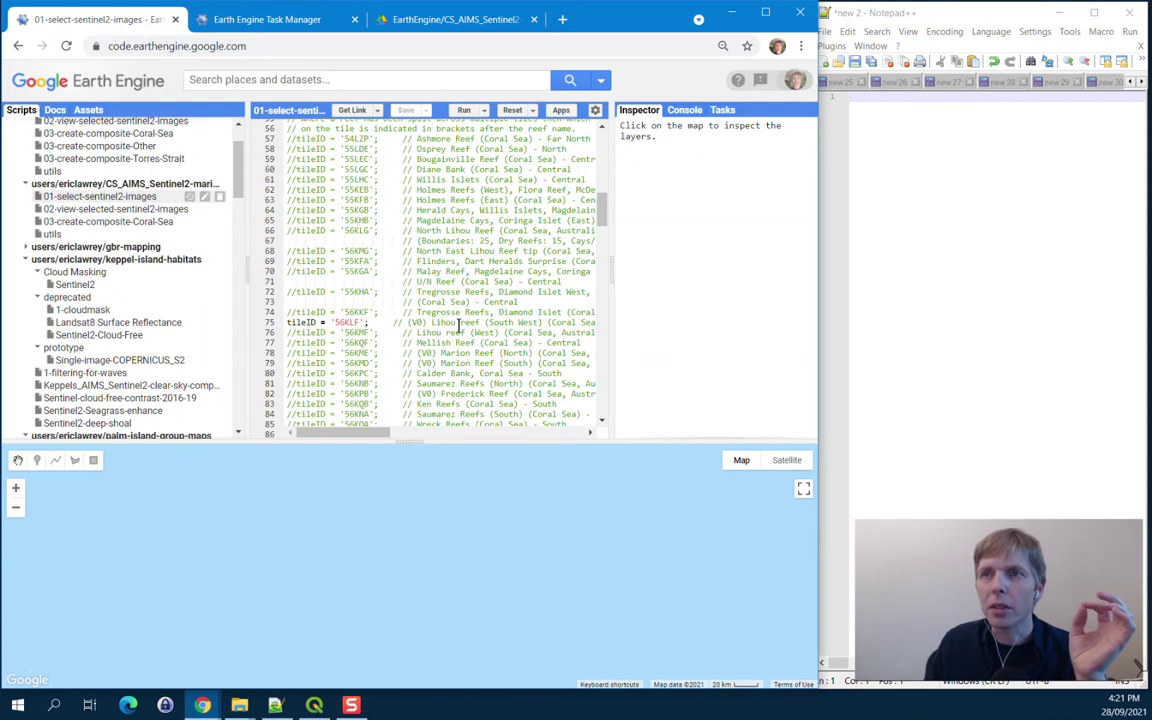
{"action": "left_click", "coordinate": [316, 706]}
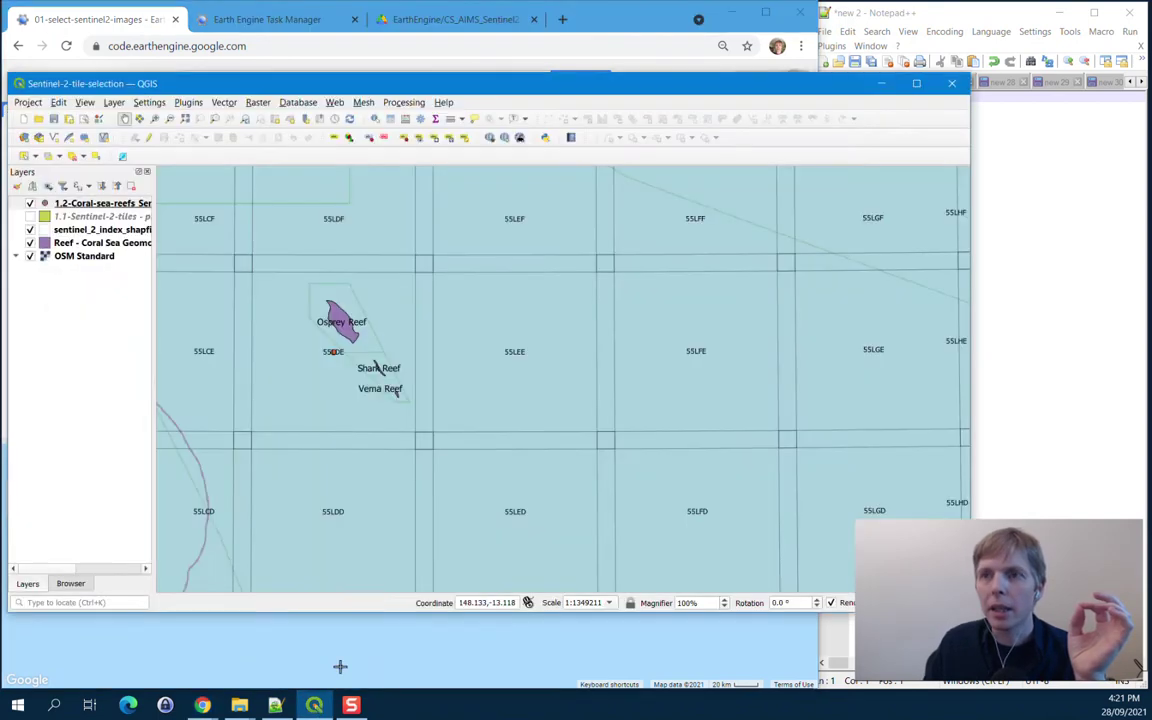
{"action": "scroll", "coordinate": [524, 316], "scroll_direction": "down", "scroll_amount": 1}
{"action": "scroll", "coordinate": [527, 325], "scroll_direction": "down", "scroll_amount": 1}
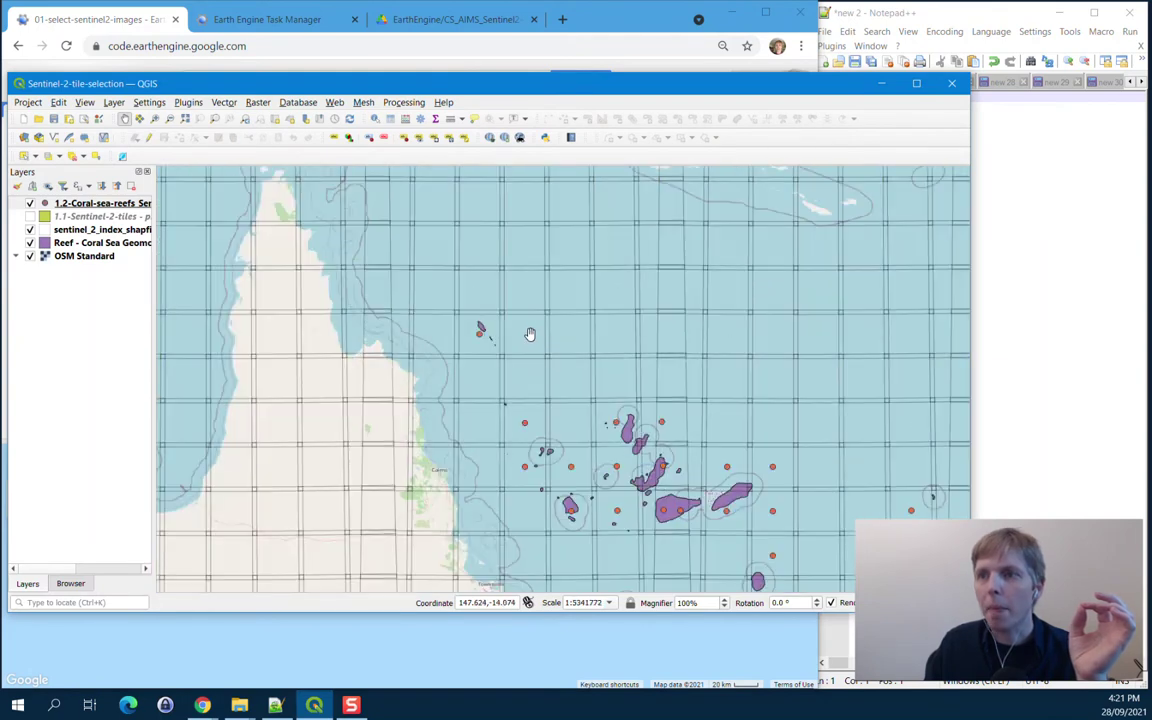
{"action": "left_click_drag", "start_coordinate": [575, 396], "coordinate": [475, 271]}
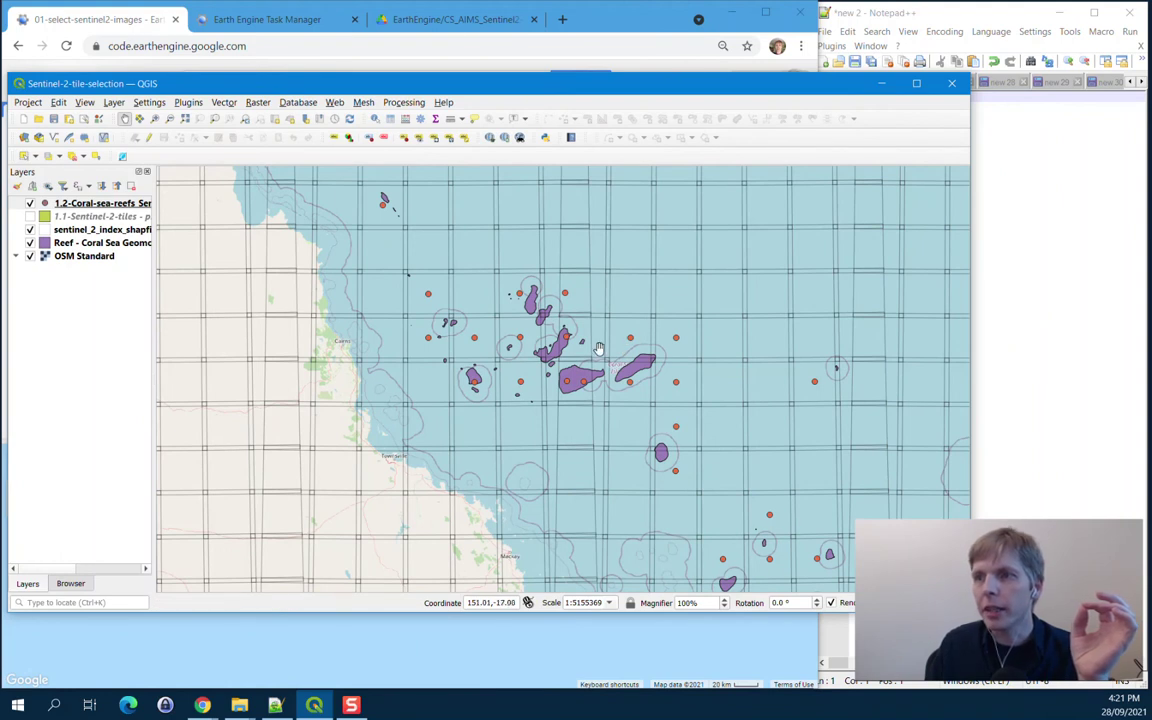
{"action": "scroll", "coordinate": [599, 345], "scroll_direction": "up", "scroll_amount": 1}
{"action": "scroll", "coordinate": [535, 340], "scroll_direction": "up", "scroll_amount": 1}
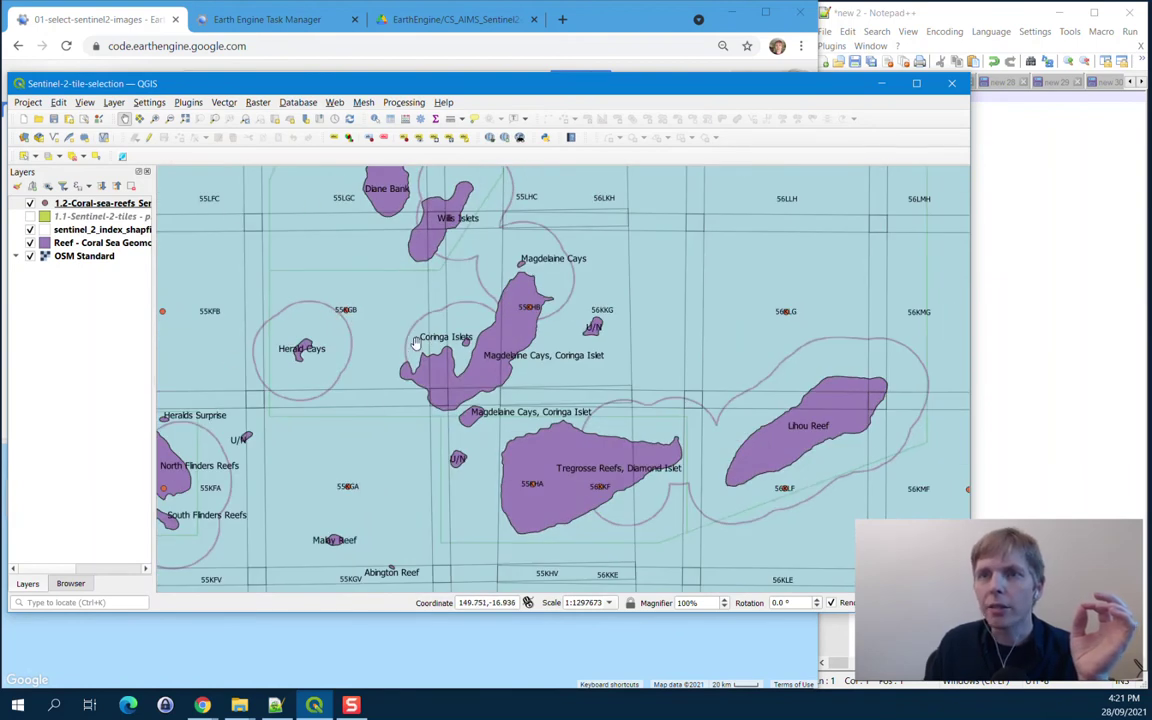
{"action": "scroll", "coordinate": [391, 323], "scroll_direction": "down", "scroll_amount": 1}
{"action": "scroll", "coordinate": [391, 323], "scroll_direction": "down", "scroll_amount": 1}
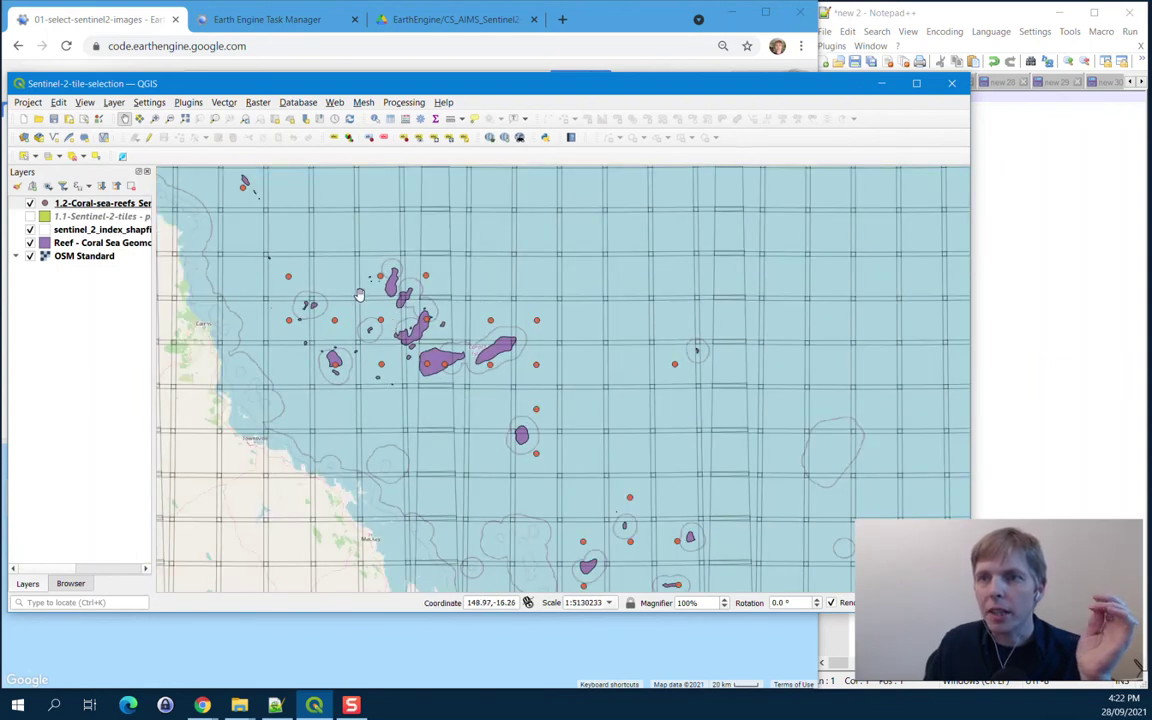
{"action": "scroll", "coordinate": [380, 262], "scroll_direction": "up", "scroll_amount": 1}
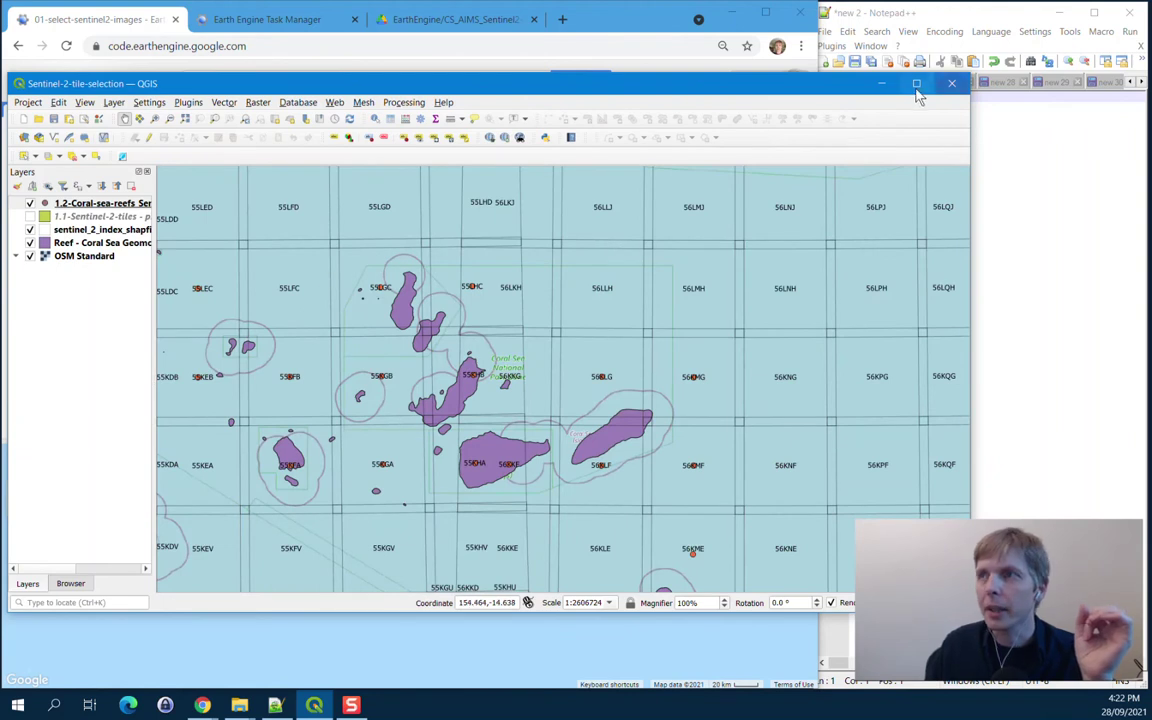
{"action": "left_click", "coordinate": [882, 84]}
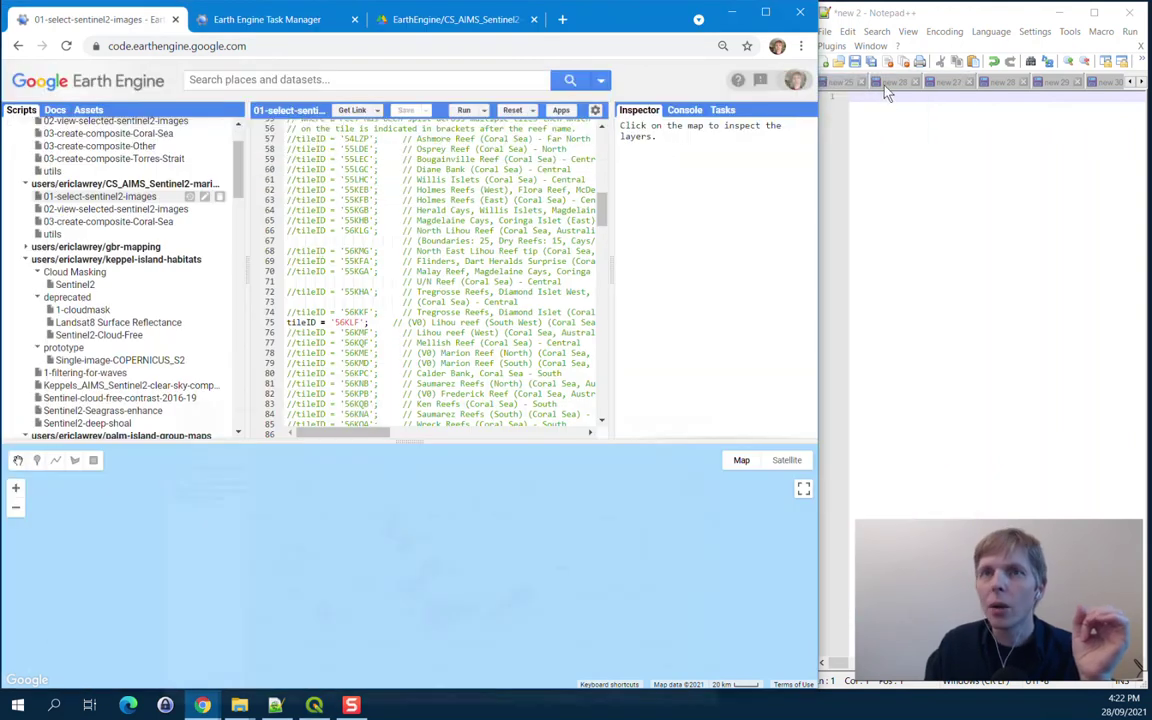
Step: Comment out the 56KLF tile line and uncomment the 56KMF Lihou Reef (West) line
{"action": "left_click", "coordinate": [287, 323]}
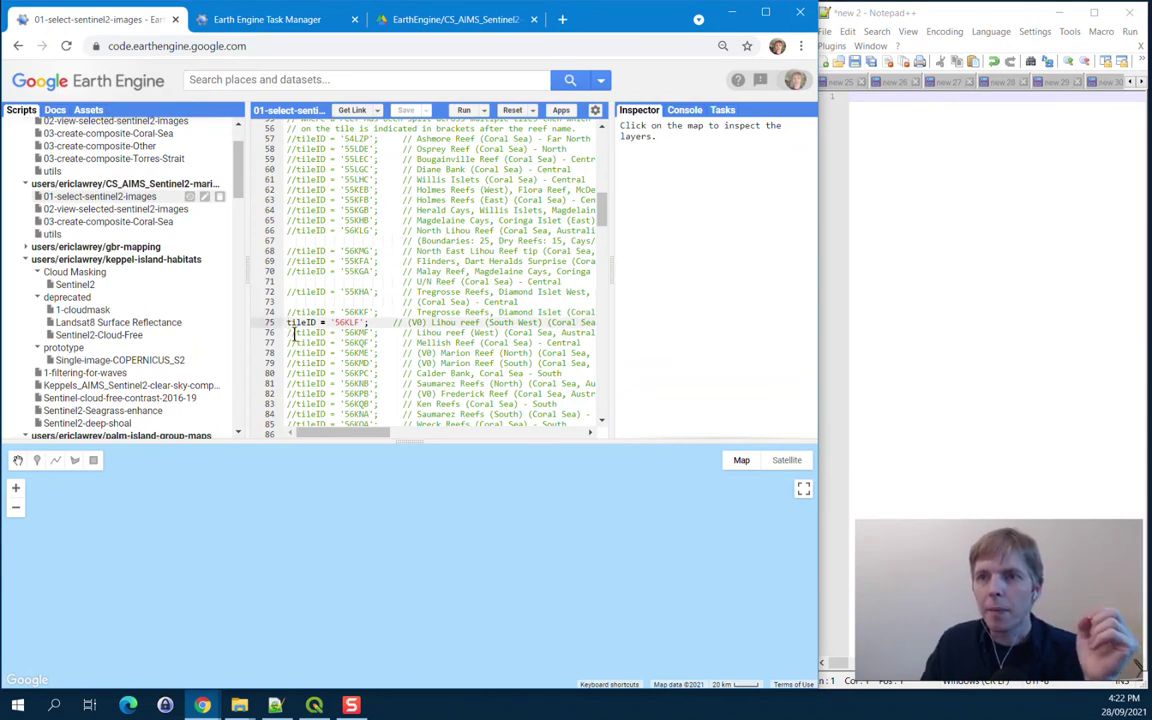
{"action": "type", "text": "//"}
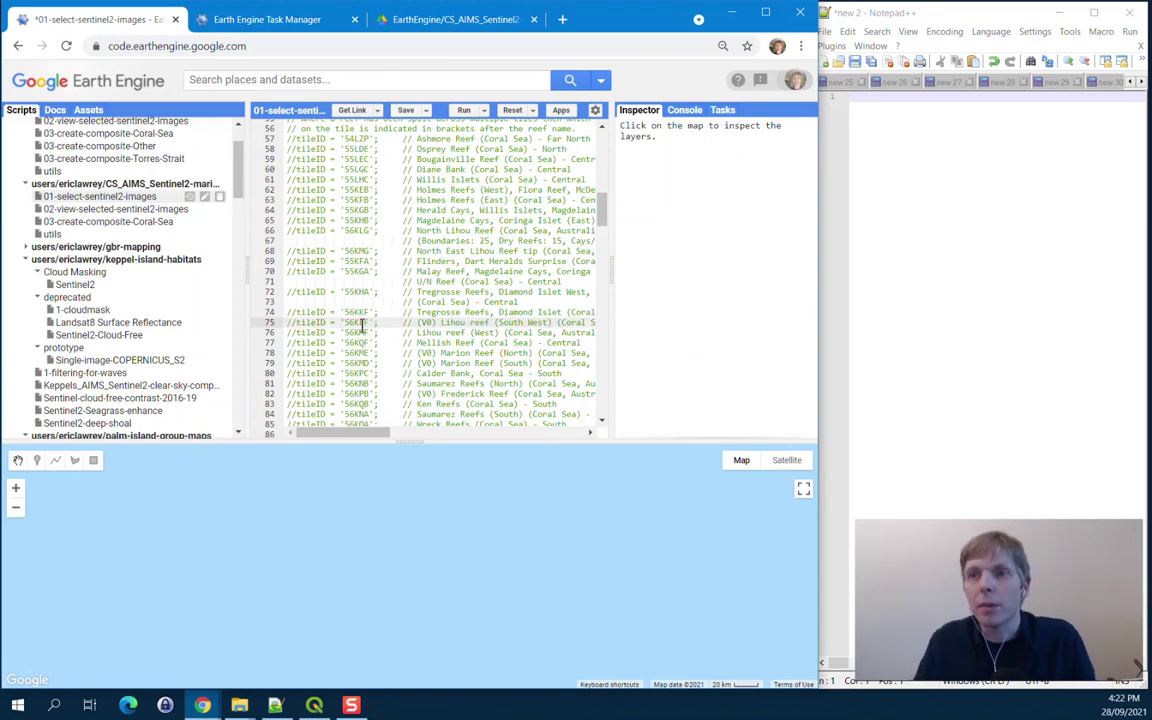
{"action": "key", "text": "Down"}
{"action": "key", "text": "BackSpace"}
{"action": "key", "text": "BackSpace"}
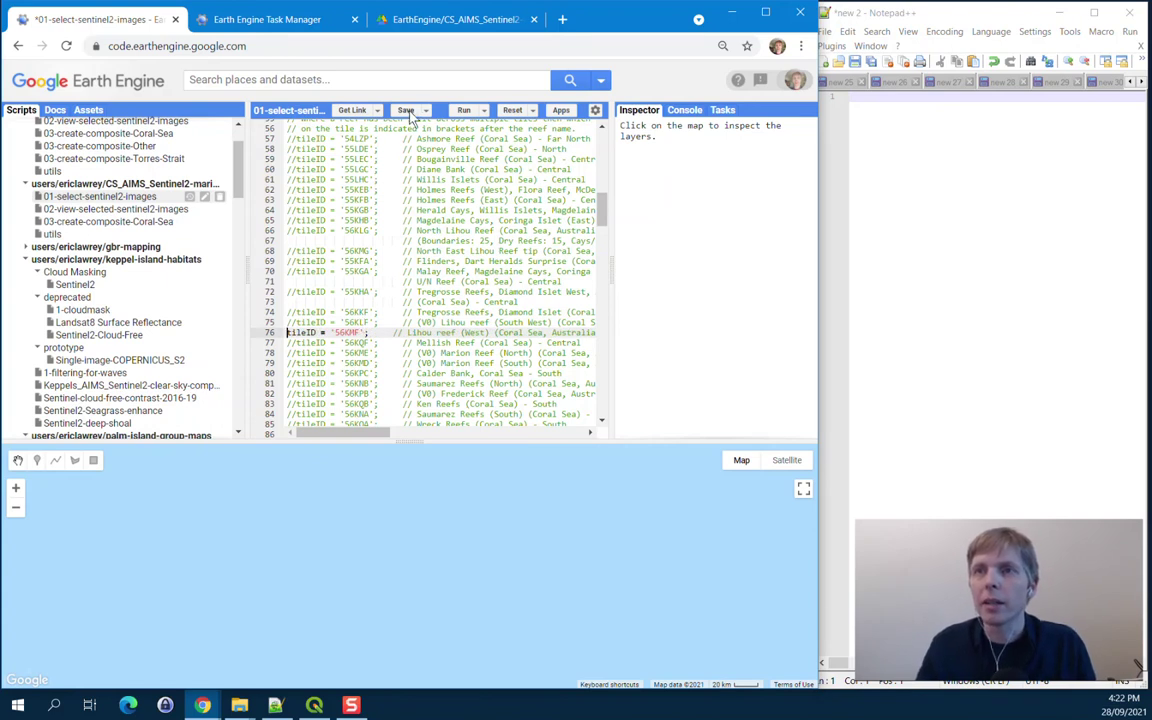
Step: Save the script, enlarge the map area and run it for tile 56KMF
{"action": "left_click", "coordinate": [407, 111]}
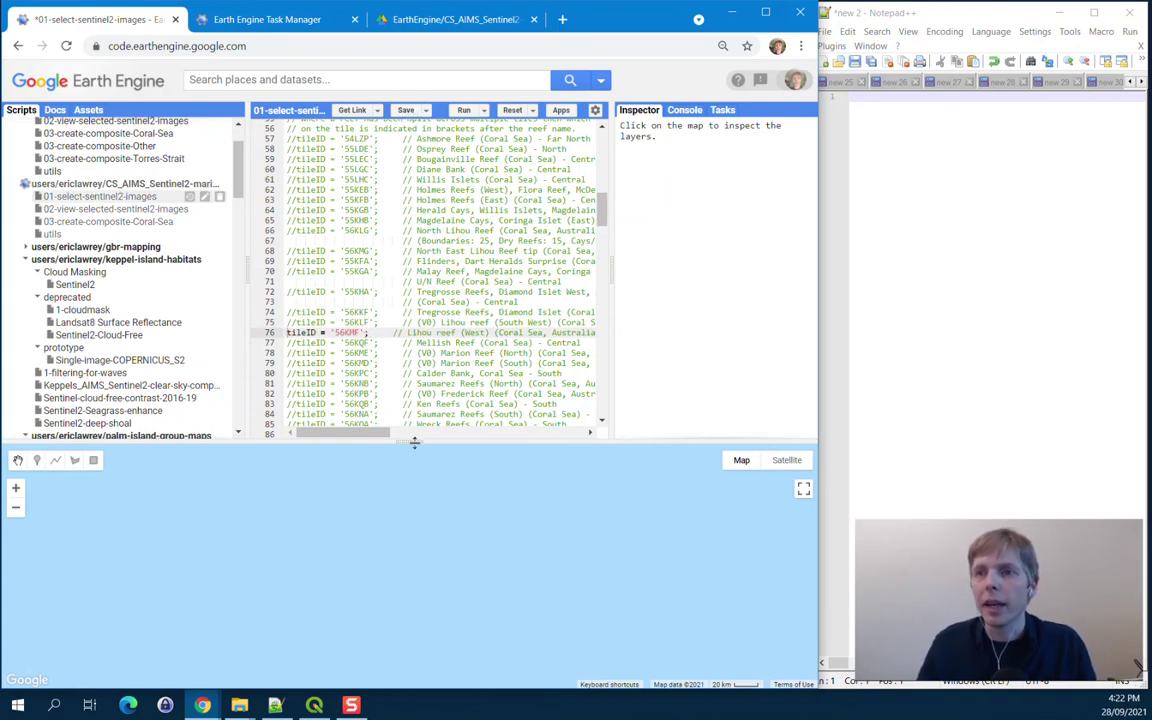
{"action": "left_click_drag", "start_coordinate": [414, 441], "coordinate": [430, 257]}
{"action": "left_click", "coordinate": [464, 111]}
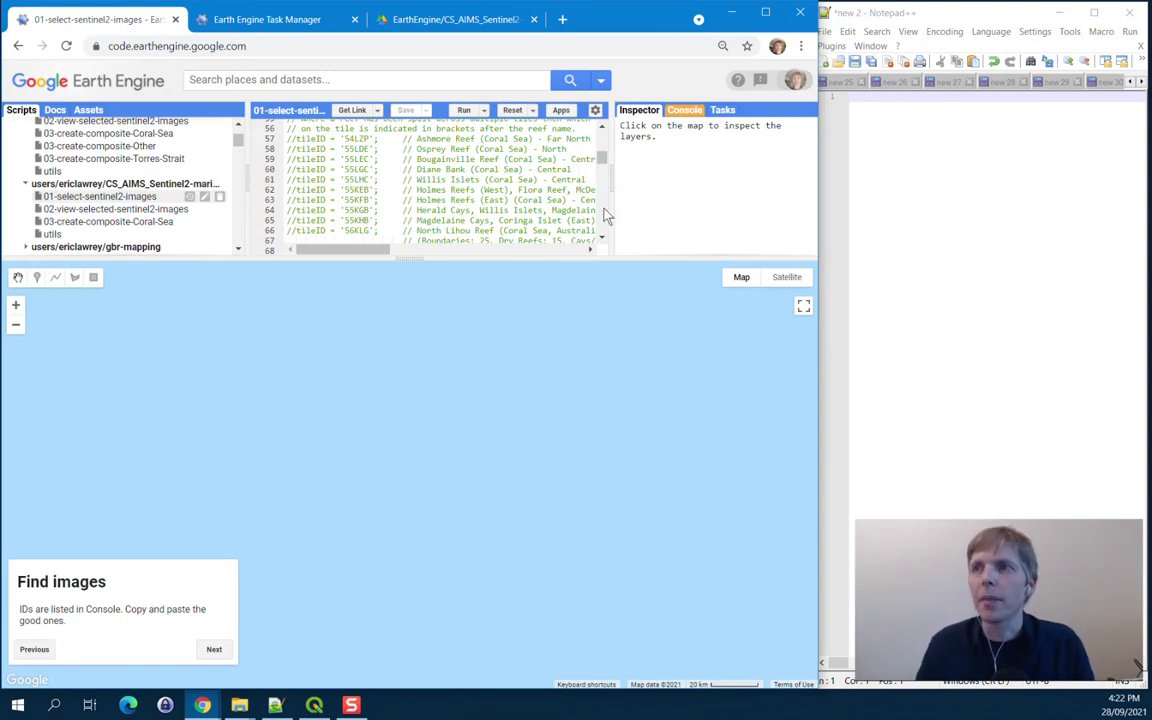
Step: Show the console, expand the first image's list and select its full 2017-09-05 COPERNICUS ID
{"action": "left_click", "coordinate": [686, 110]}
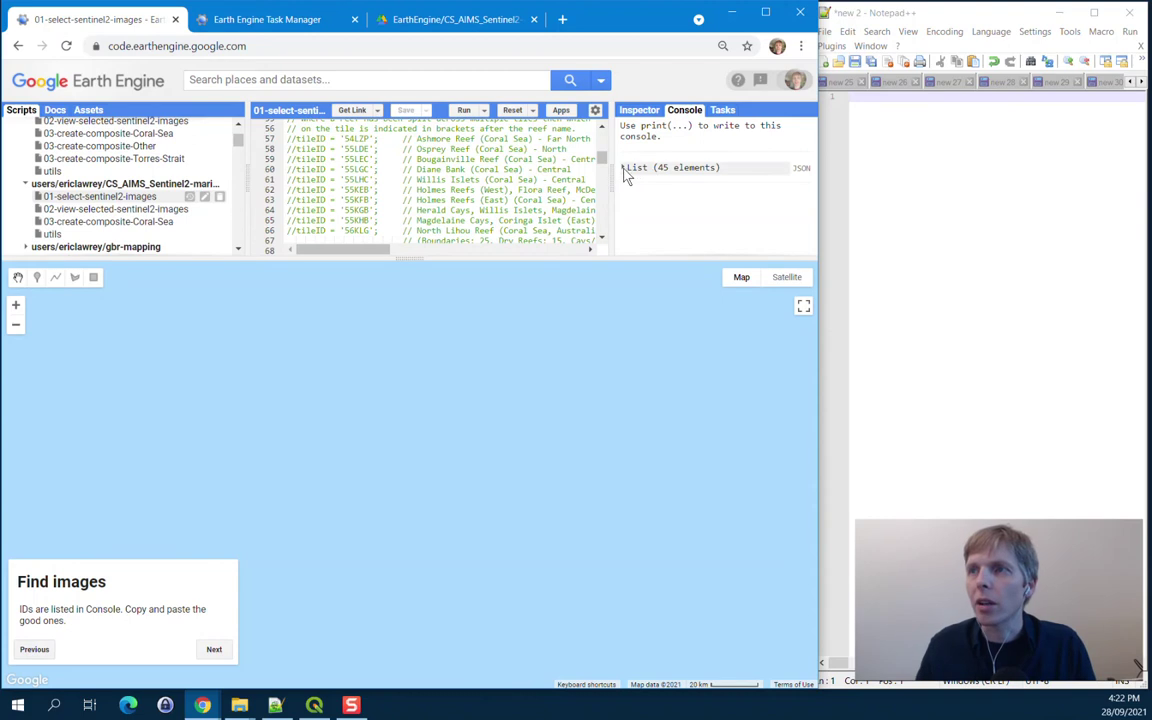
{"action": "left_click_drag", "start_coordinate": [611, 177], "coordinate": [515, 180]}
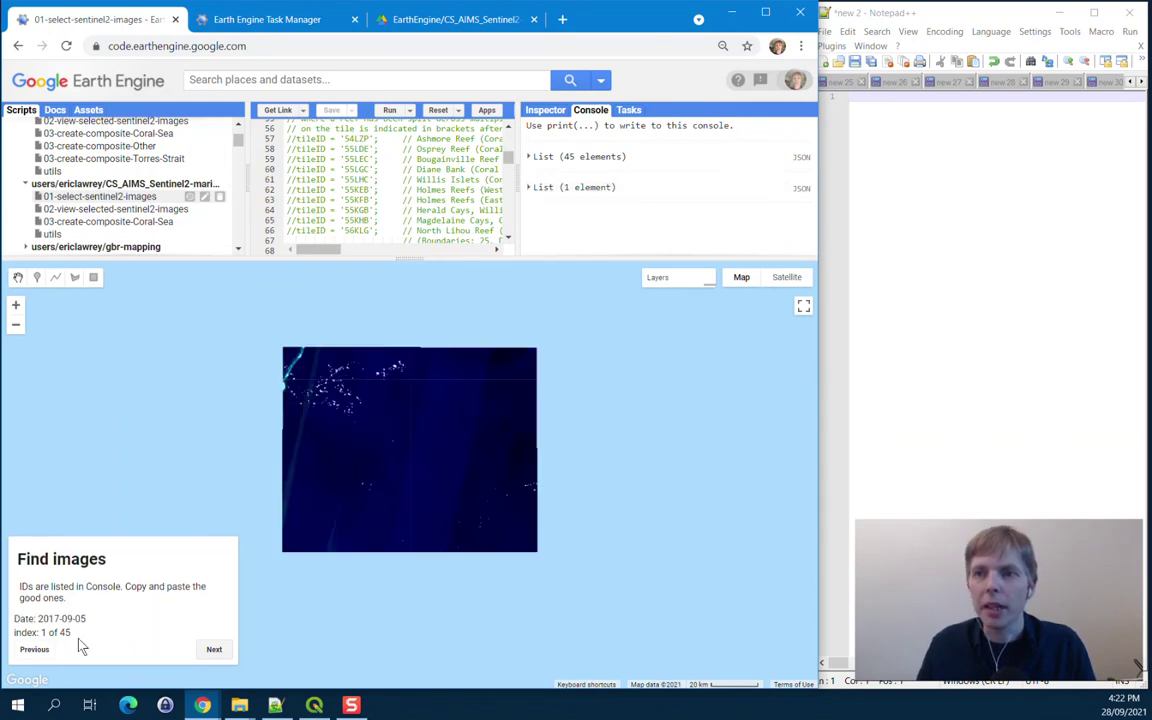
{"action": "left_click", "coordinate": [530, 188]}
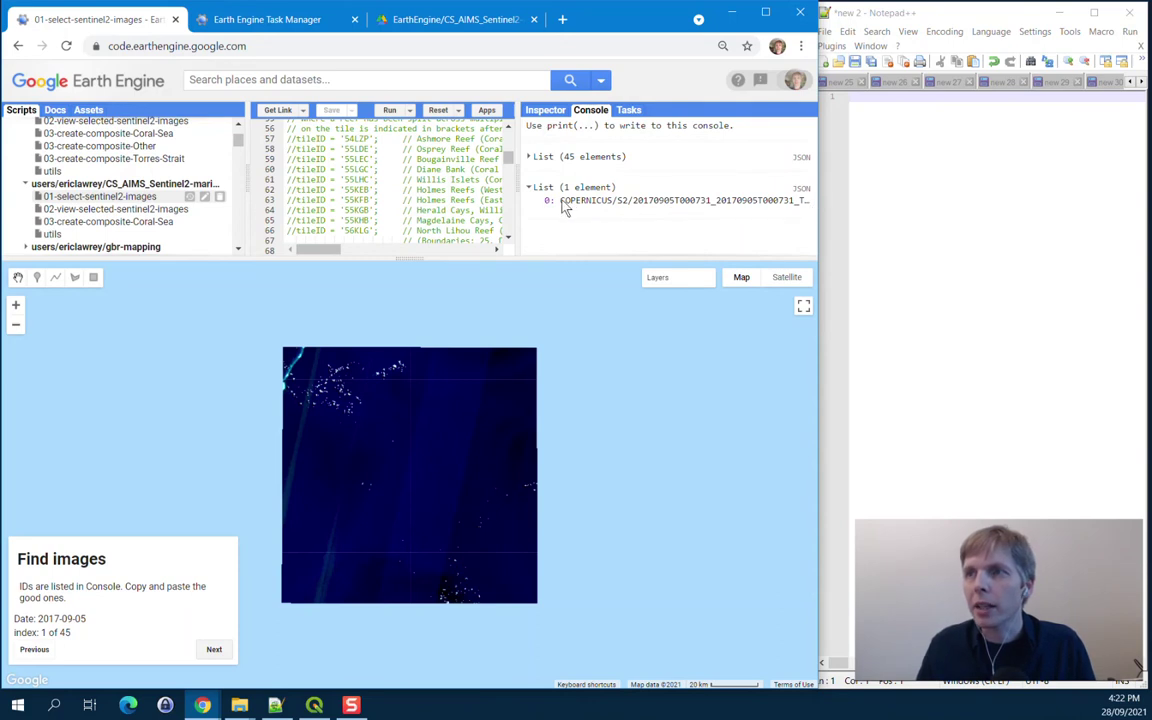
{"action": "left_click_drag", "start_coordinate": [560, 201], "coordinate": [799, 210]}
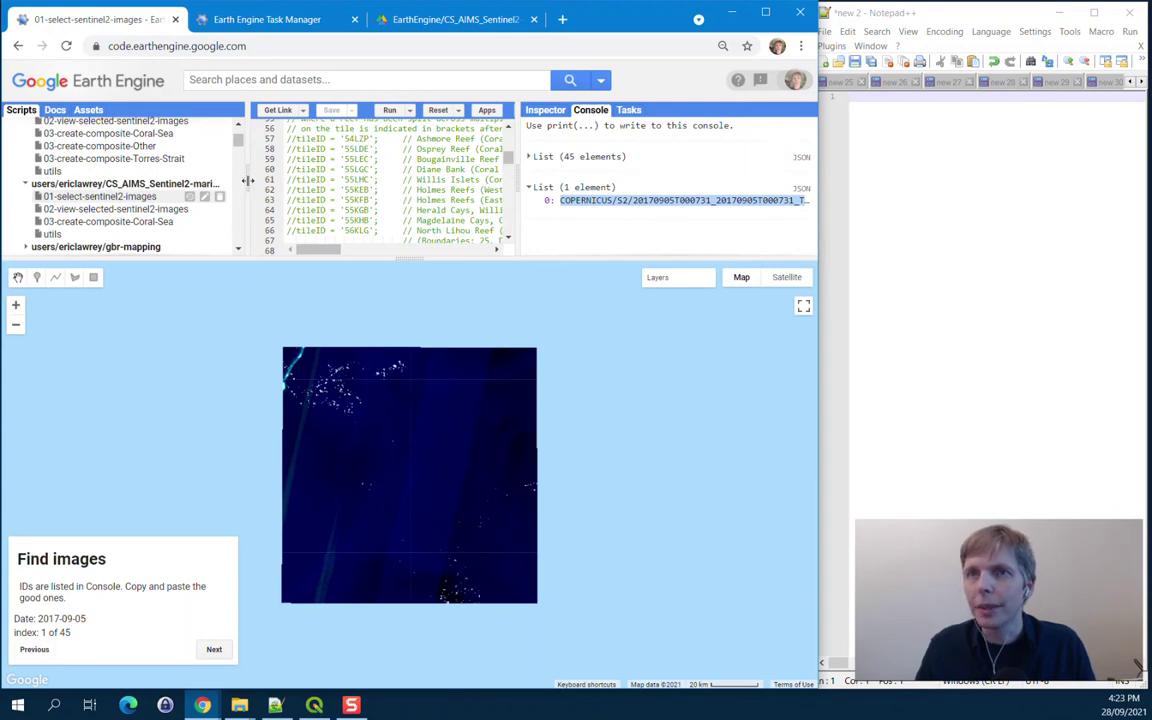
{"action": "left_click_drag", "start_coordinate": [248, 181], "coordinate": [206, 181]}
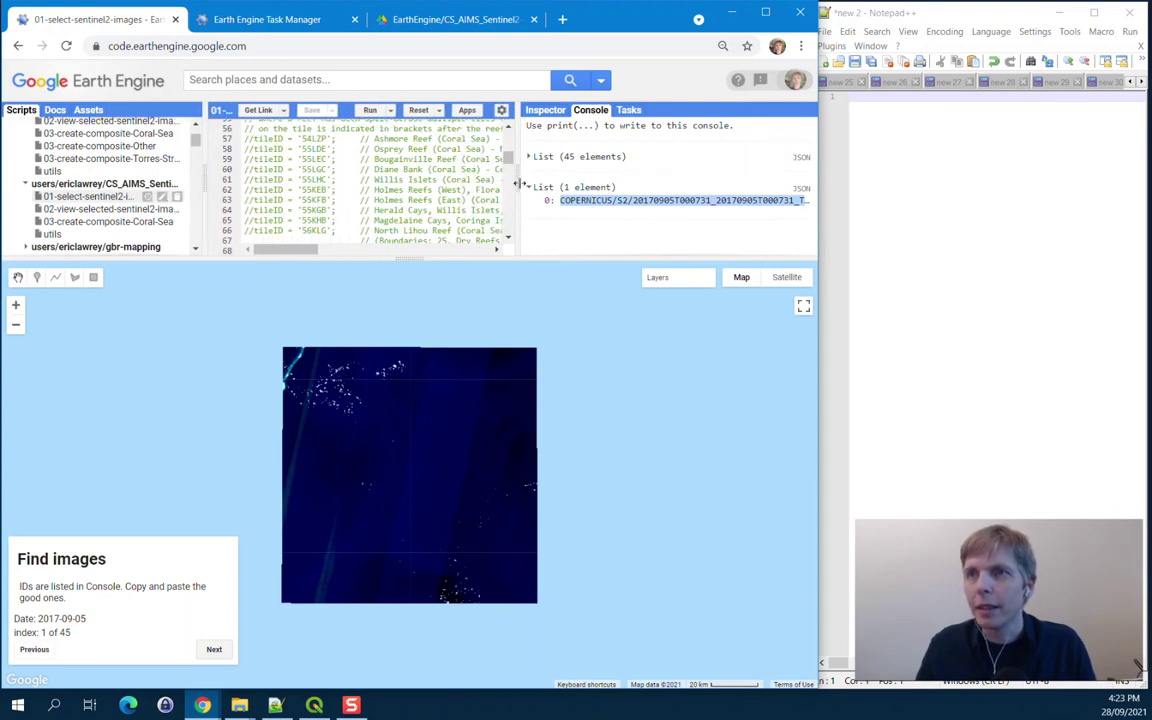
{"action": "left_click_drag", "start_coordinate": [519, 182], "coordinate": [477, 182]}
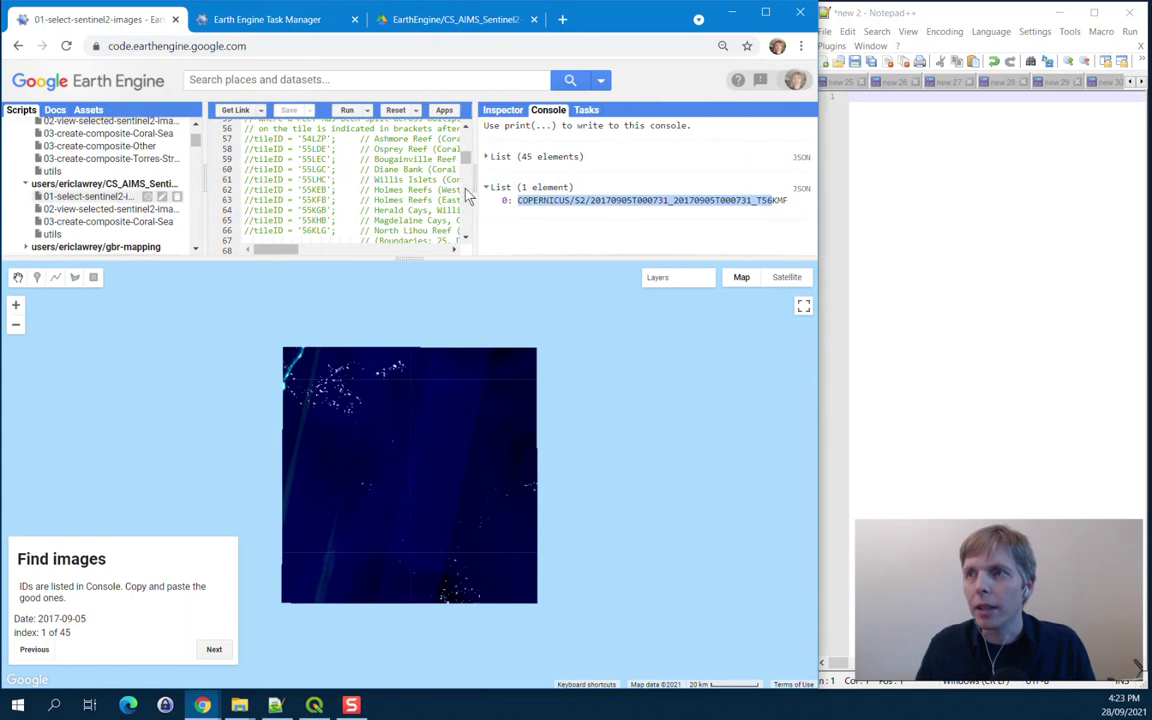
{"action": "left_click", "coordinate": [790, 207]}
{"action": "left_click_drag", "start_coordinate": [790, 207], "coordinate": [530, 213]}
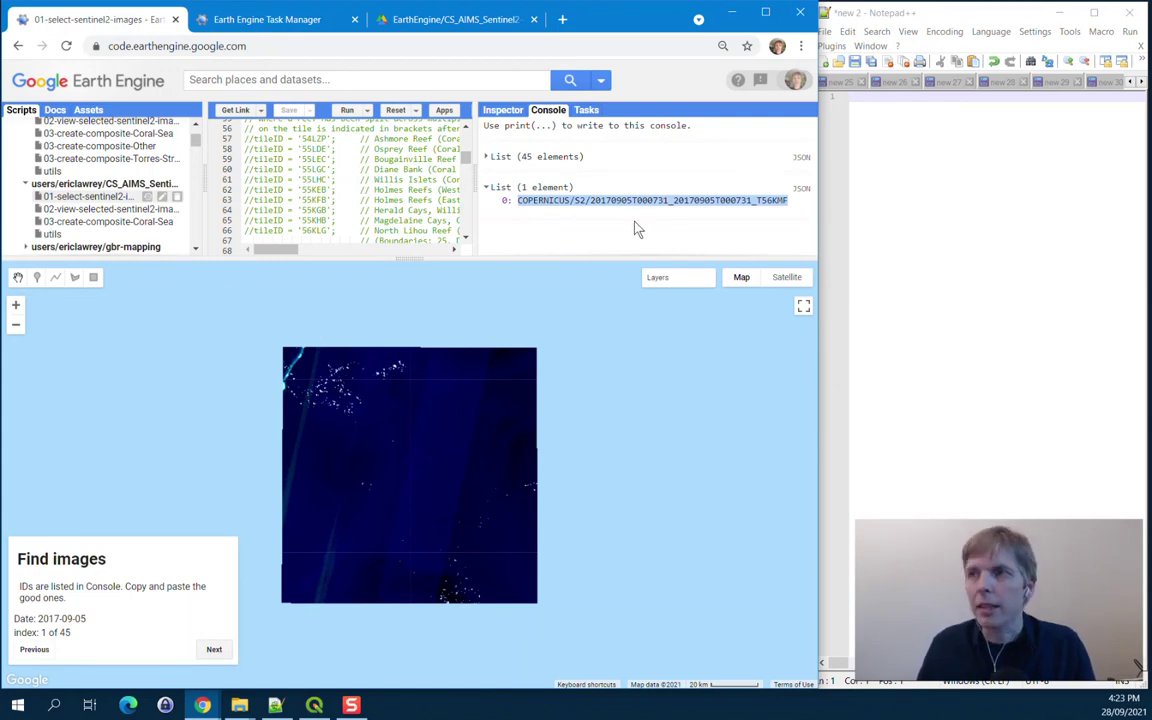
Step: Paste the 2017-09-05 image ID under a 'Good' heading in Notepad++ and advance to image 2 of 45
{"action": "left_click", "coordinate": [895, 155]}
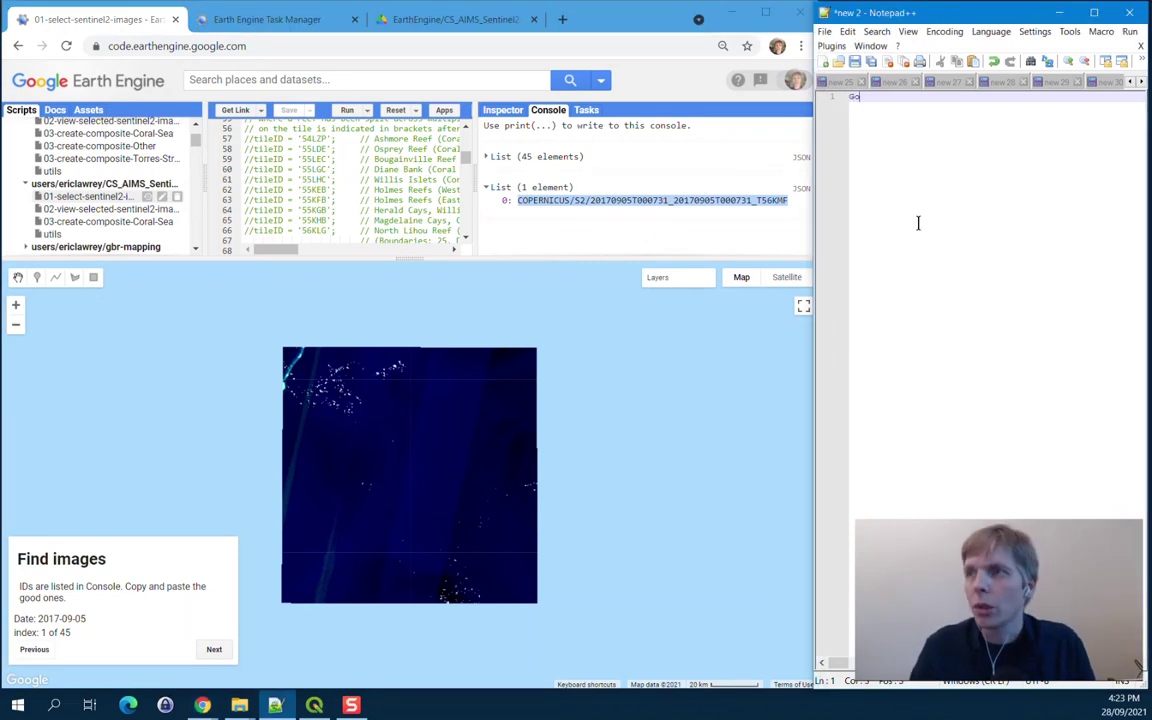
{"action": "type", "text": "Good"}
{"action": "key", "text": "Return"}
{"action": "type", "text": "COPERNICUS/S2/20170905T000731_20170905T000731_T56KMF"}
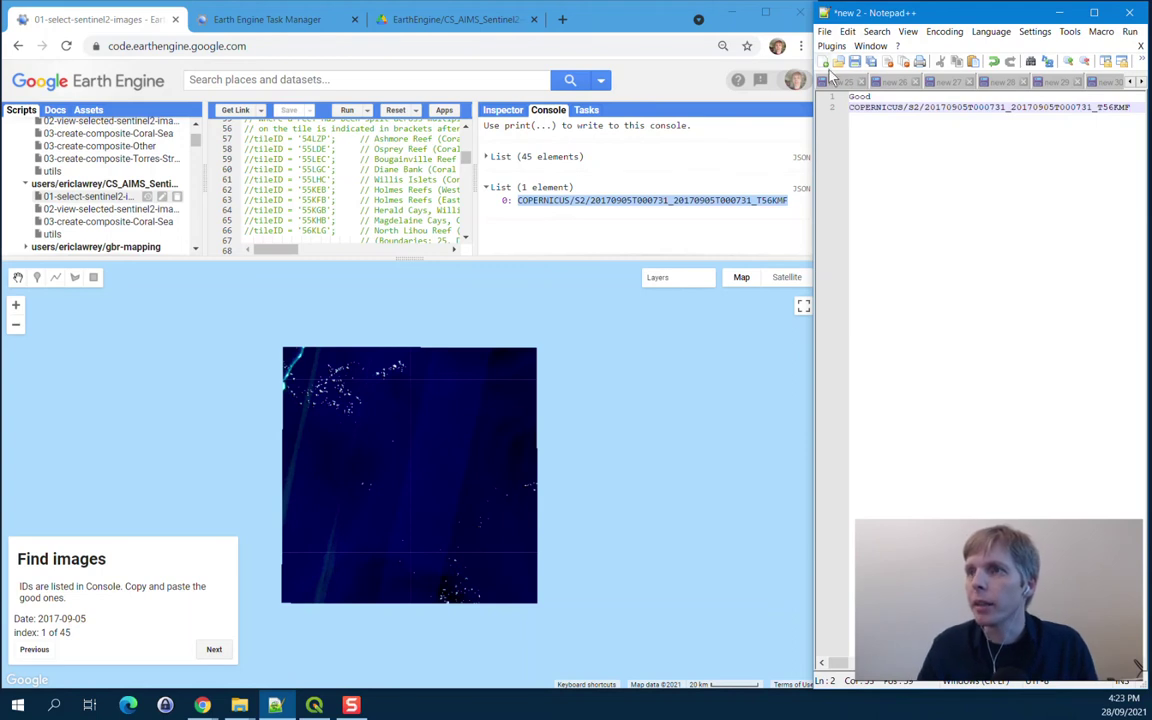
{"action": "left_click", "coordinate": [214, 651]}
{"action": "left_click", "coordinate": [214, 650]}
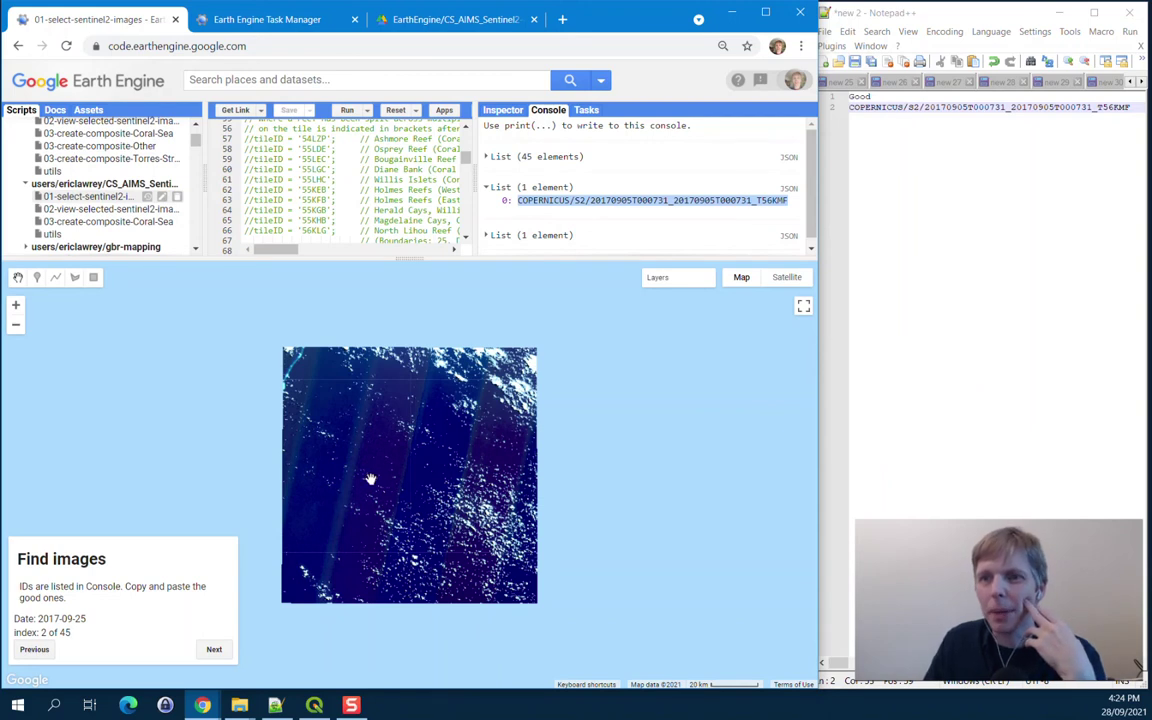
Step: Skip image 2 and advance to image 3 of 45, dated 2017-10-25
{"action": "left_click", "coordinate": [214, 650]}
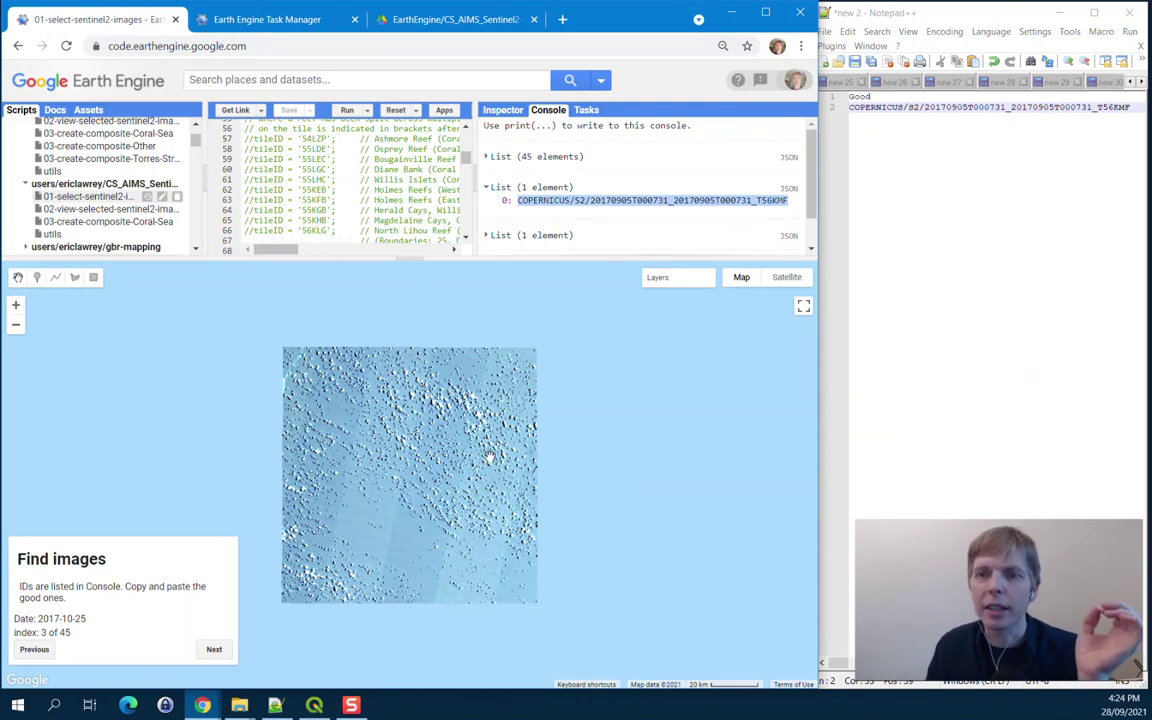
Step: Step through candidate images 4 to 8 of 45, reaching the 2018-07-07 image
{"action": "left_click", "coordinate": [214, 650]}
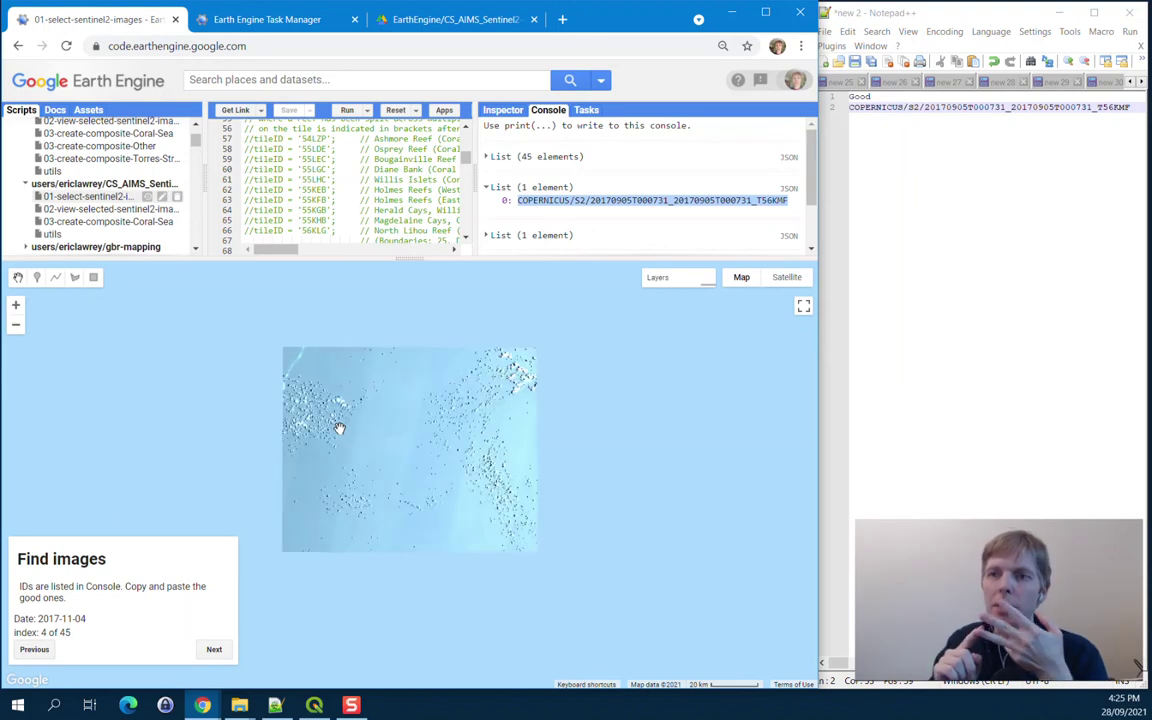
{"action": "left_click", "coordinate": [215, 652]}
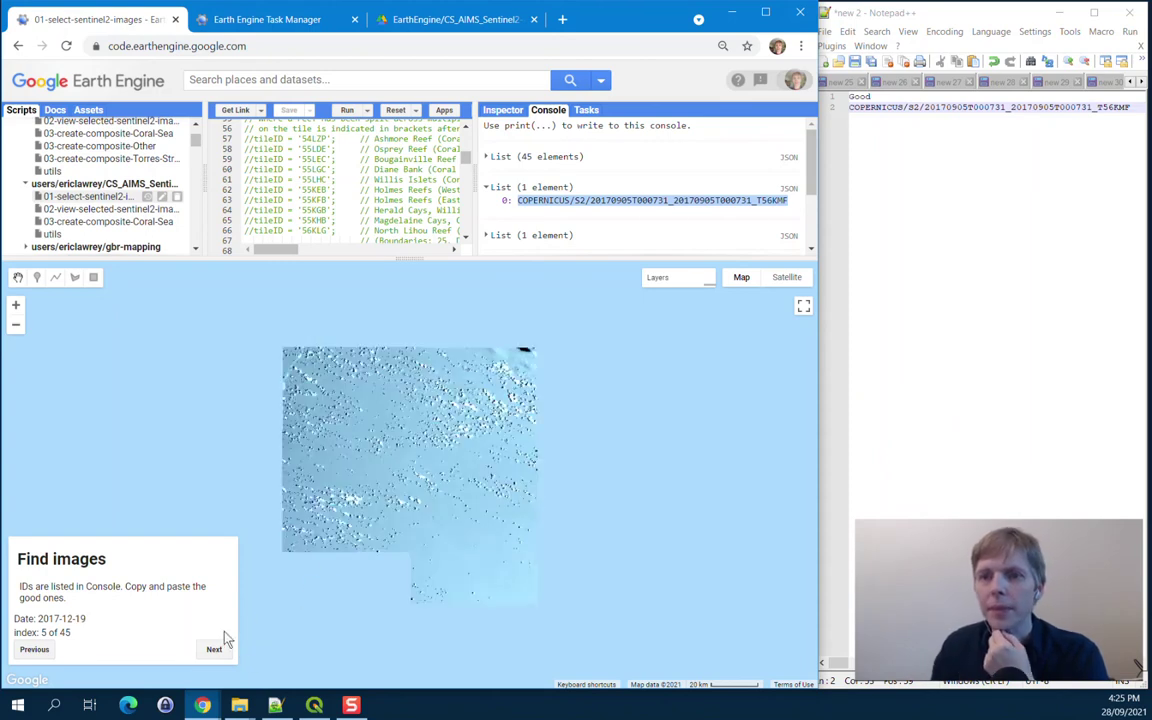
{"action": "left_click", "coordinate": [214, 649]}
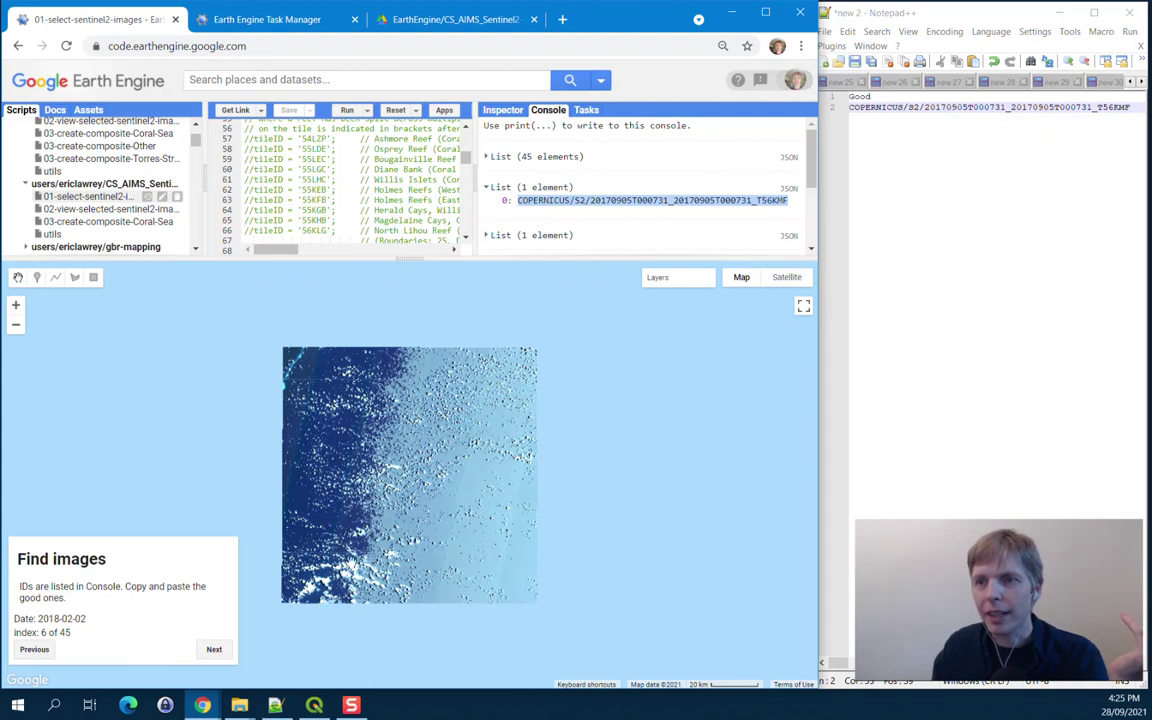
{"action": "left_click", "coordinate": [215, 650]}
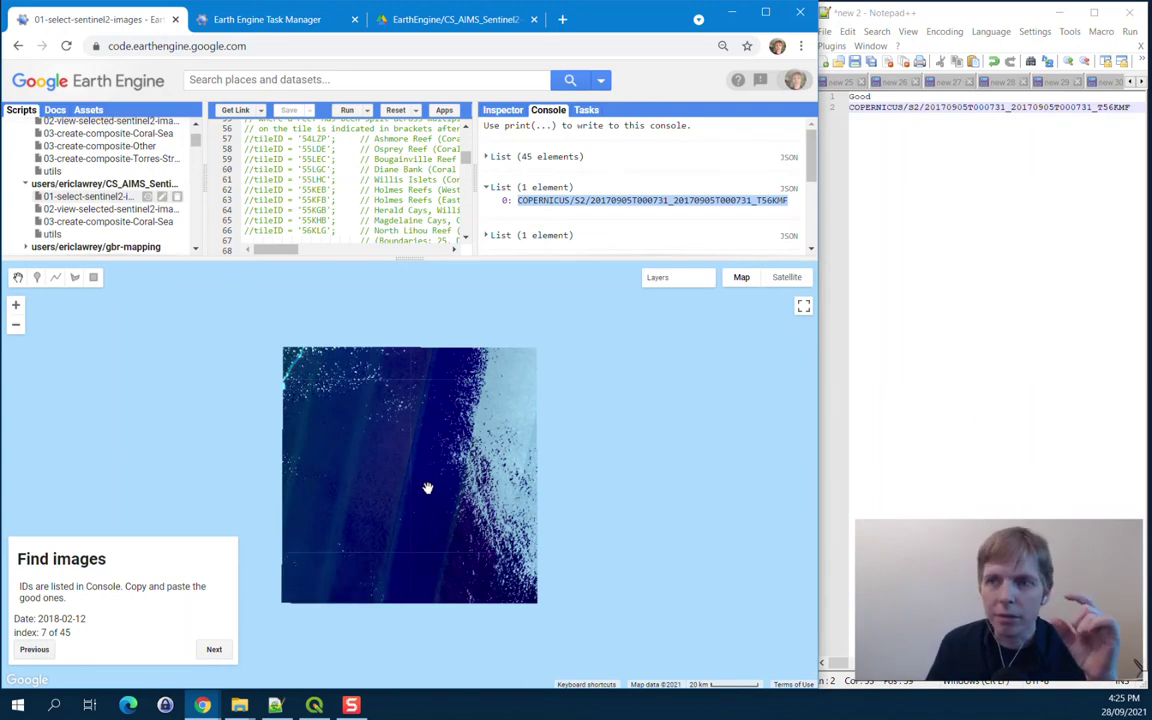
{"action": "left_click", "coordinate": [213, 650]}
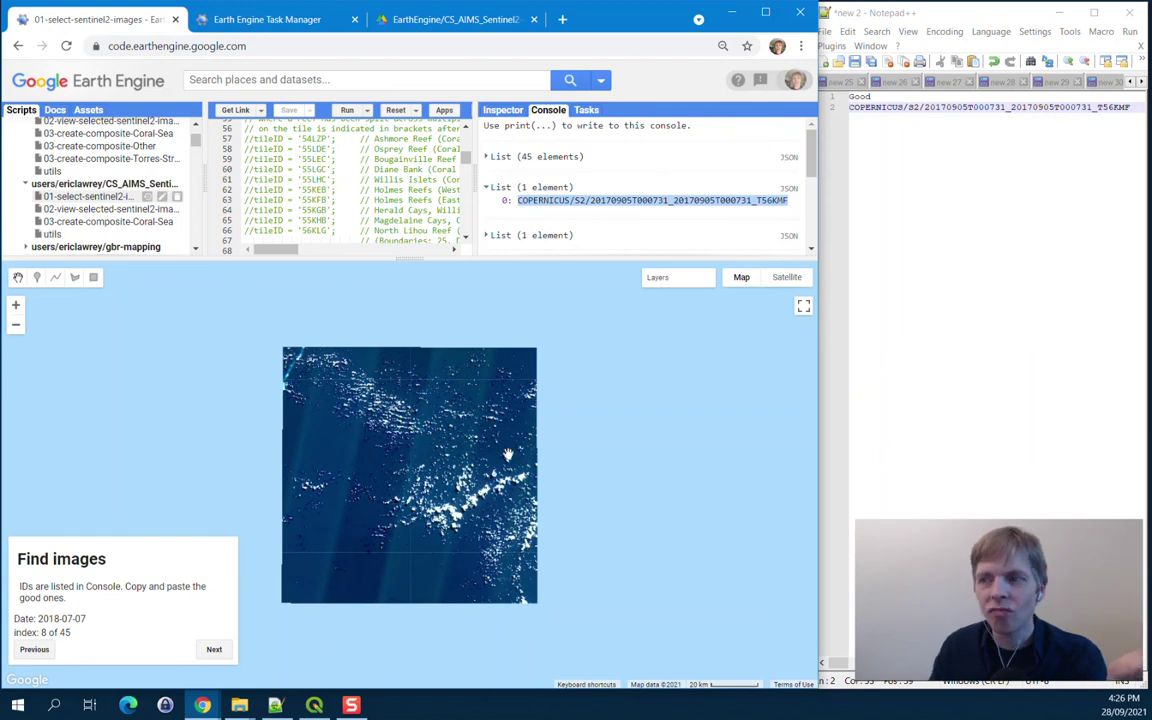
Step: Expand the latest console list and select the 2018-07-07 T56KMF image ID
{"action": "scroll", "coordinate": [530, 200], "scroll_direction": "down", "scroll_amount": 3}
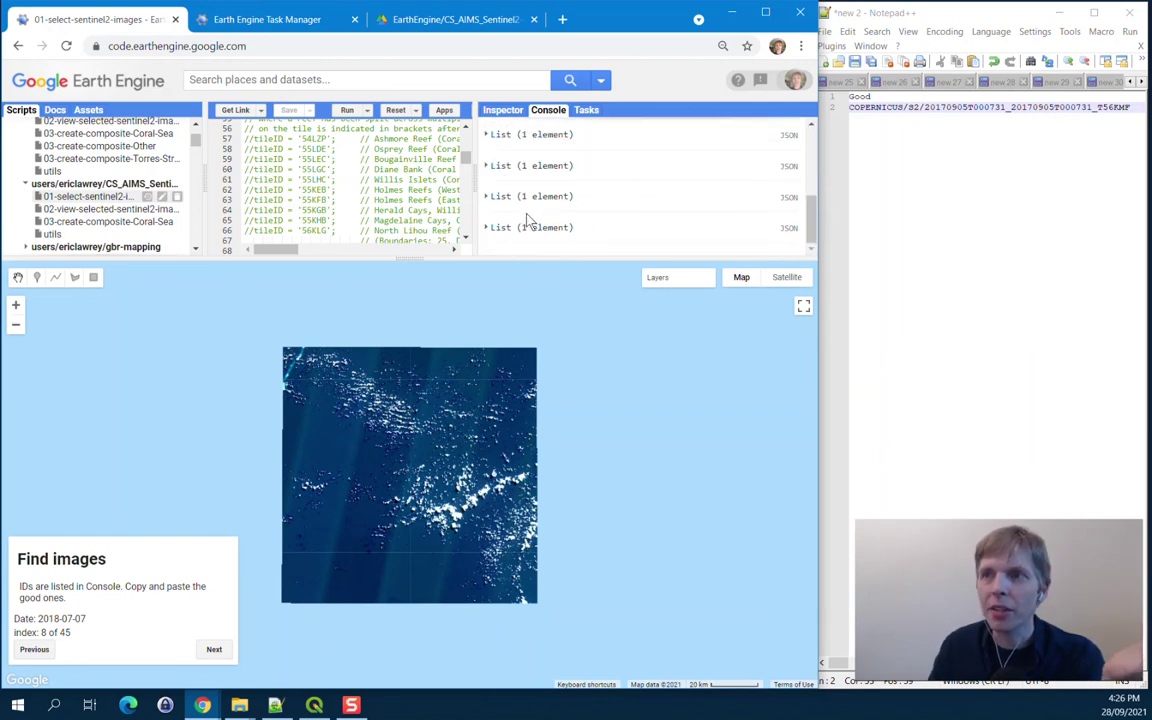
{"action": "left_click", "coordinate": [487, 228]}
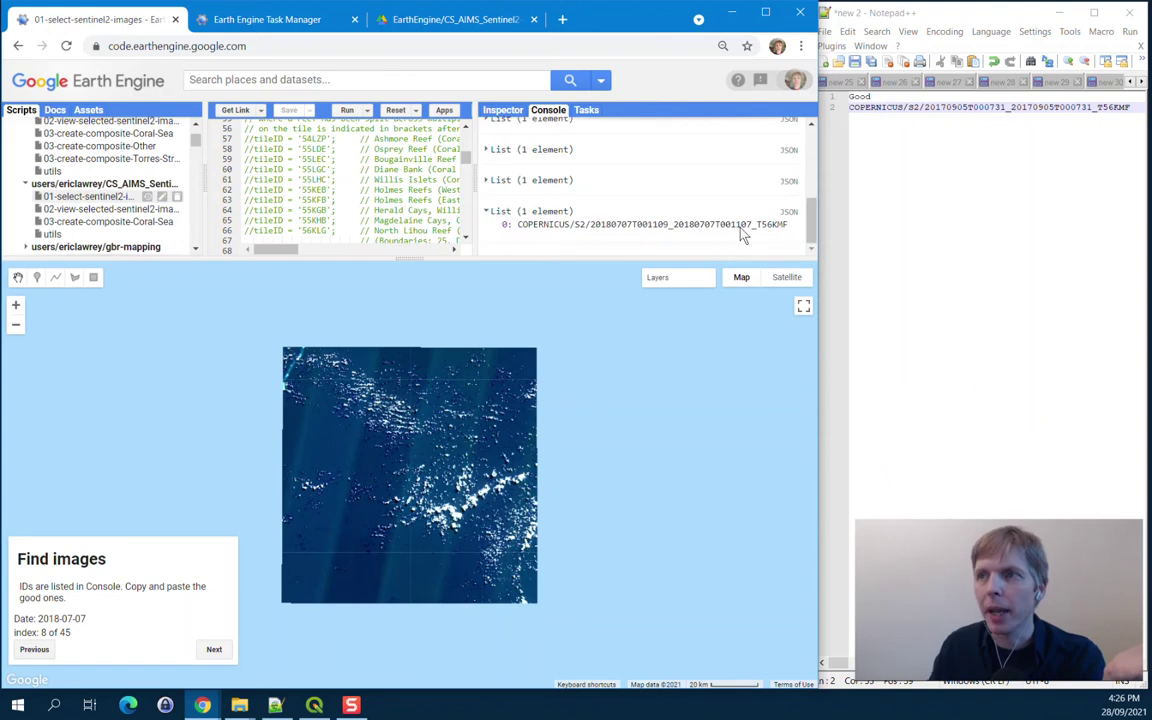
{"action": "left_click_drag", "start_coordinate": [787, 226], "coordinate": [532, 236]}
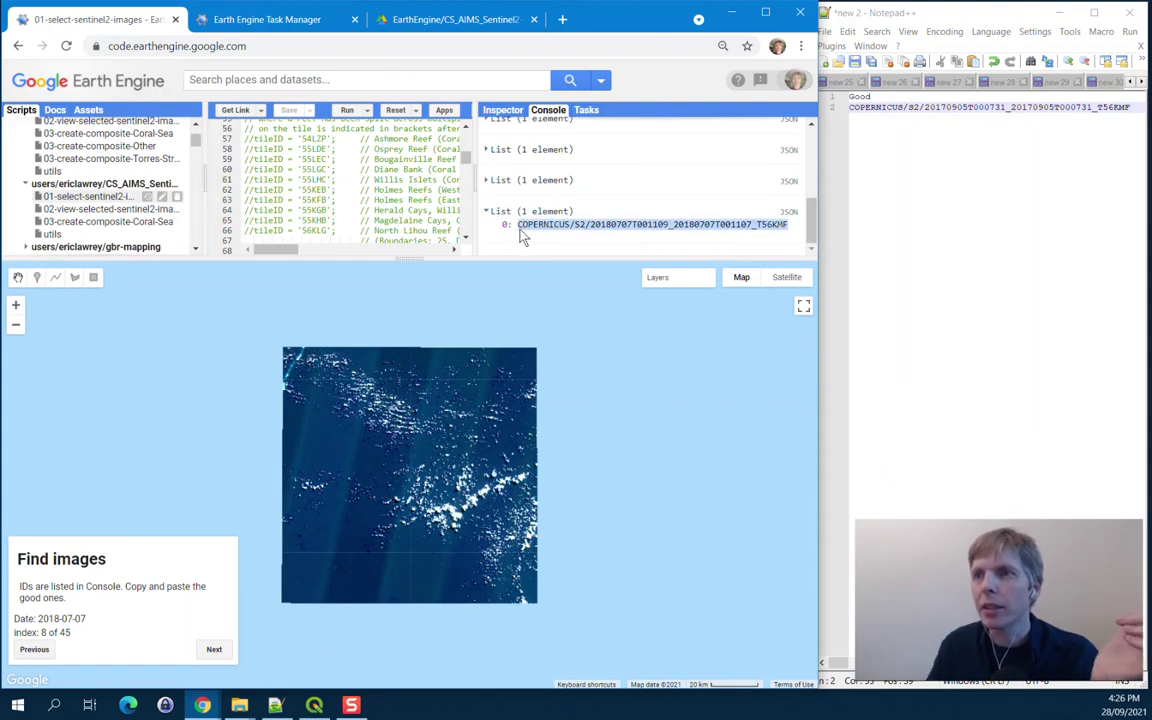
Step: Paste the 2018-07-07 ID under a new 'Maybe' heading in Notepad++, then advance to image 10 of 45
{"action": "left_click", "coordinate": [897, 135]}
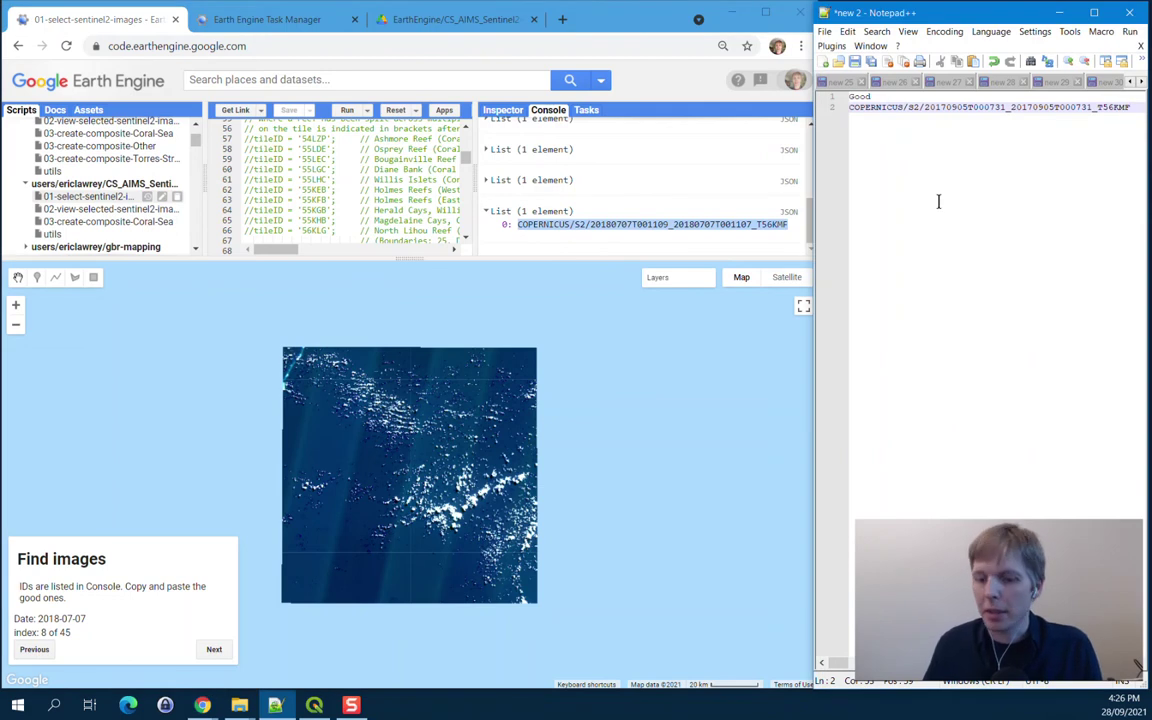
{"action": "key", "text": "Return"}
{"action": "key", "text": "Return"}
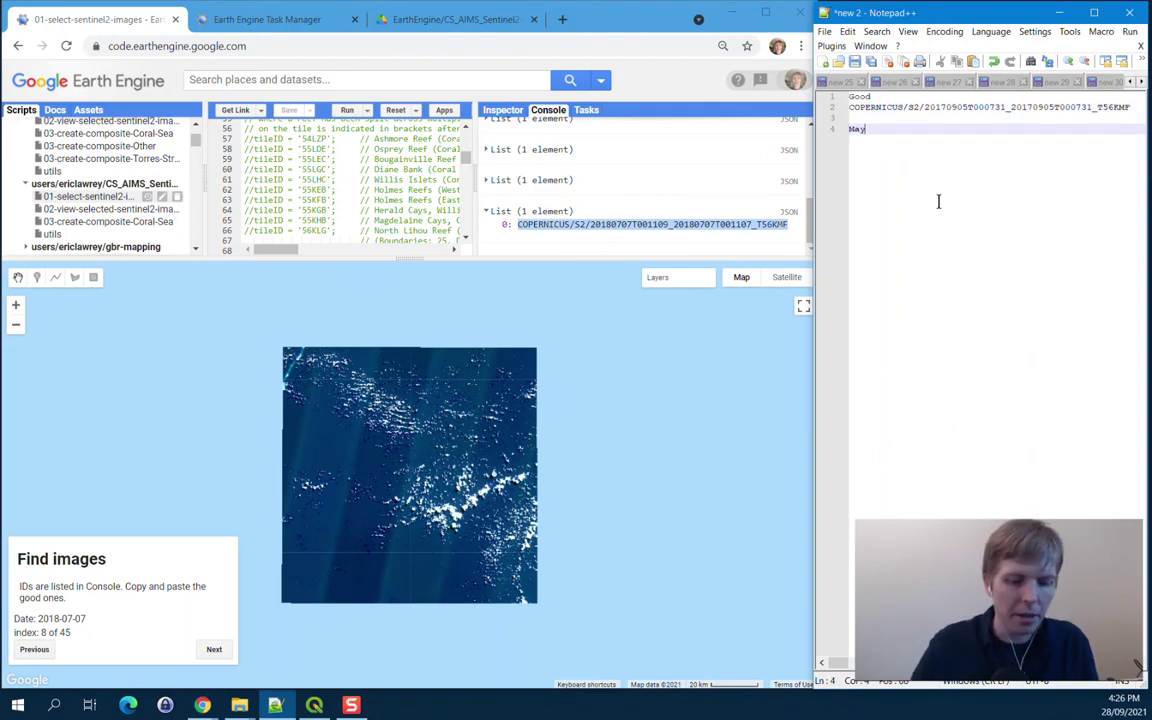
{"action": "type", "text": "Maybe"}
{"action": "key", "text": "Return"}
{"action": "type", "text": "COPERNICUS/S2/20180707T001109_20180707T001107_T56KMF"}
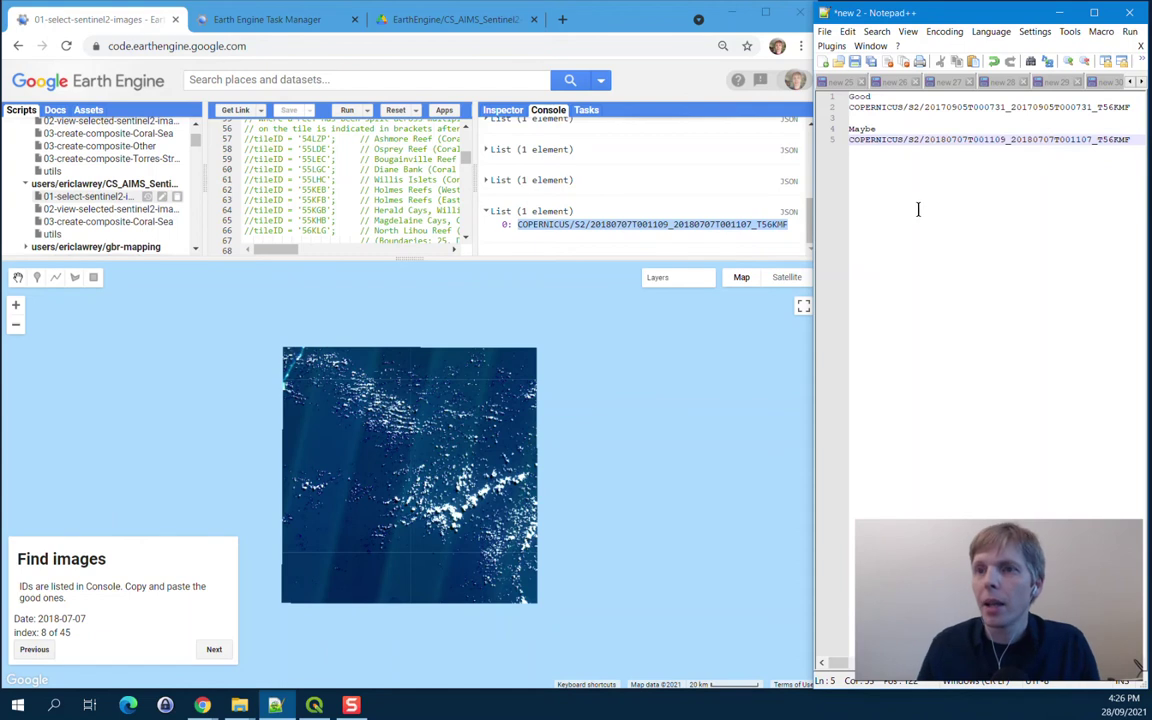
{"action": "left_click", "coordinate": [214, 649]}
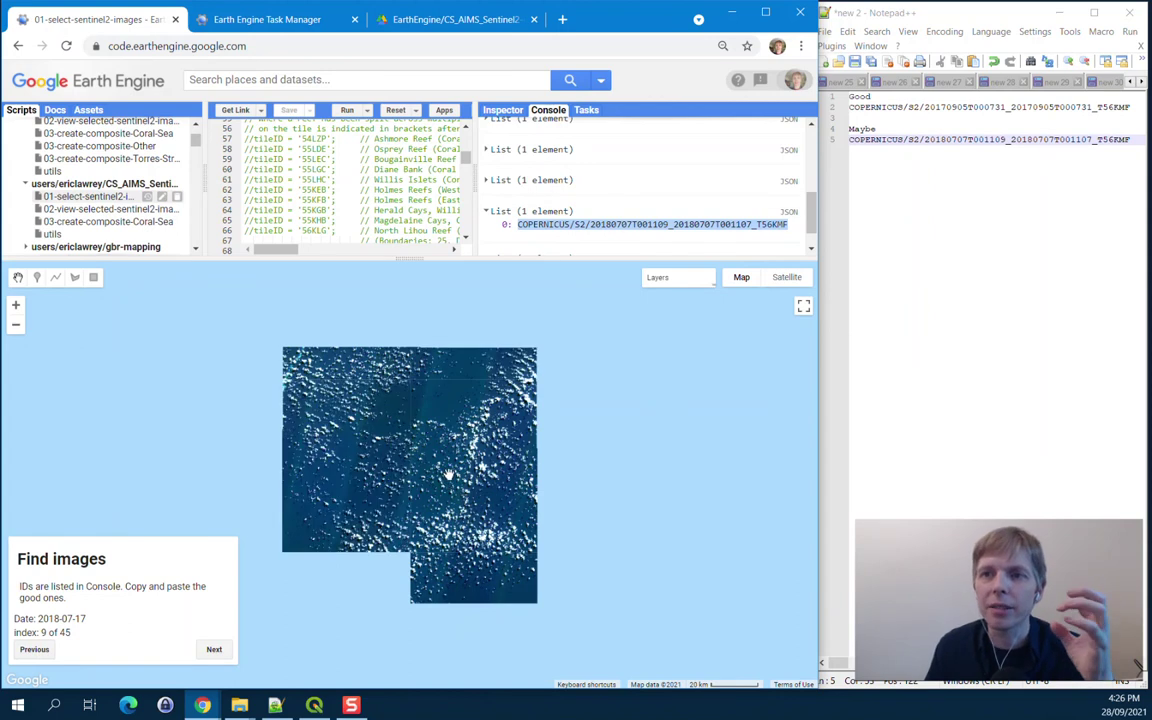
{"action": "left_click", "coordinate": [215, 650]}
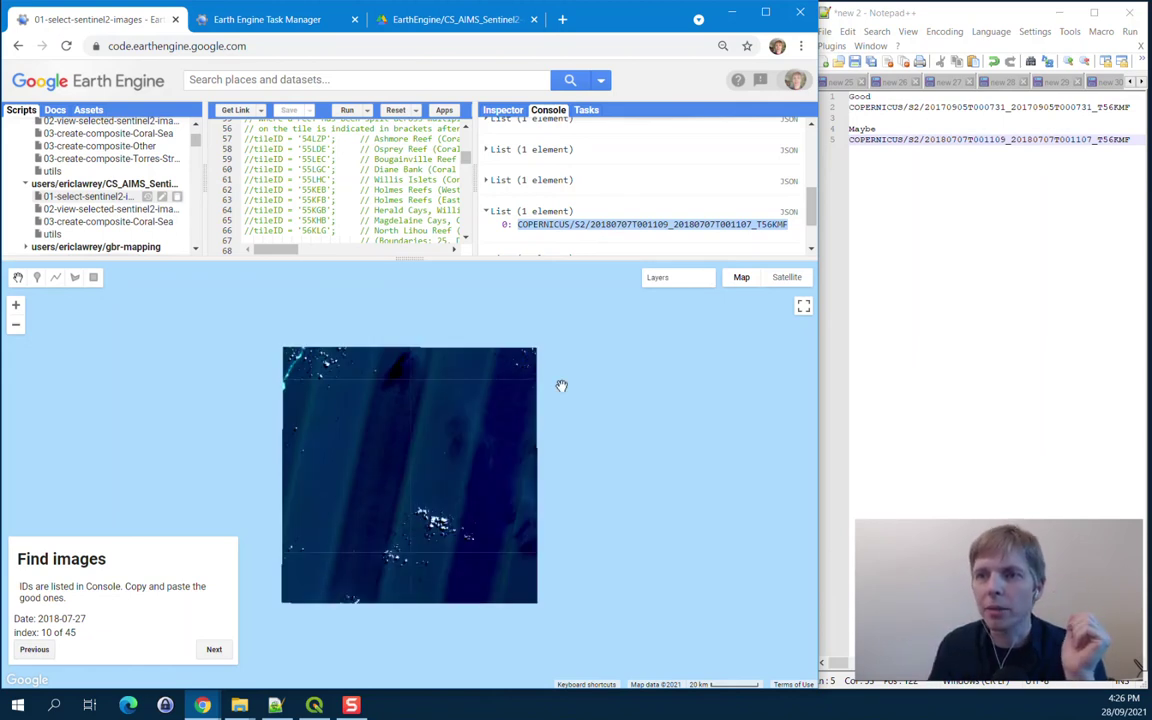
Step: Start an 'OK' heading in the notes holding the 2018-07-27 image ID
{"action": "scroll", "coordinate": [525, 195], "scroll_direction": "down", "scroll_amount": 1}
{"action": "left_click", "coordinate": [490, 228]}
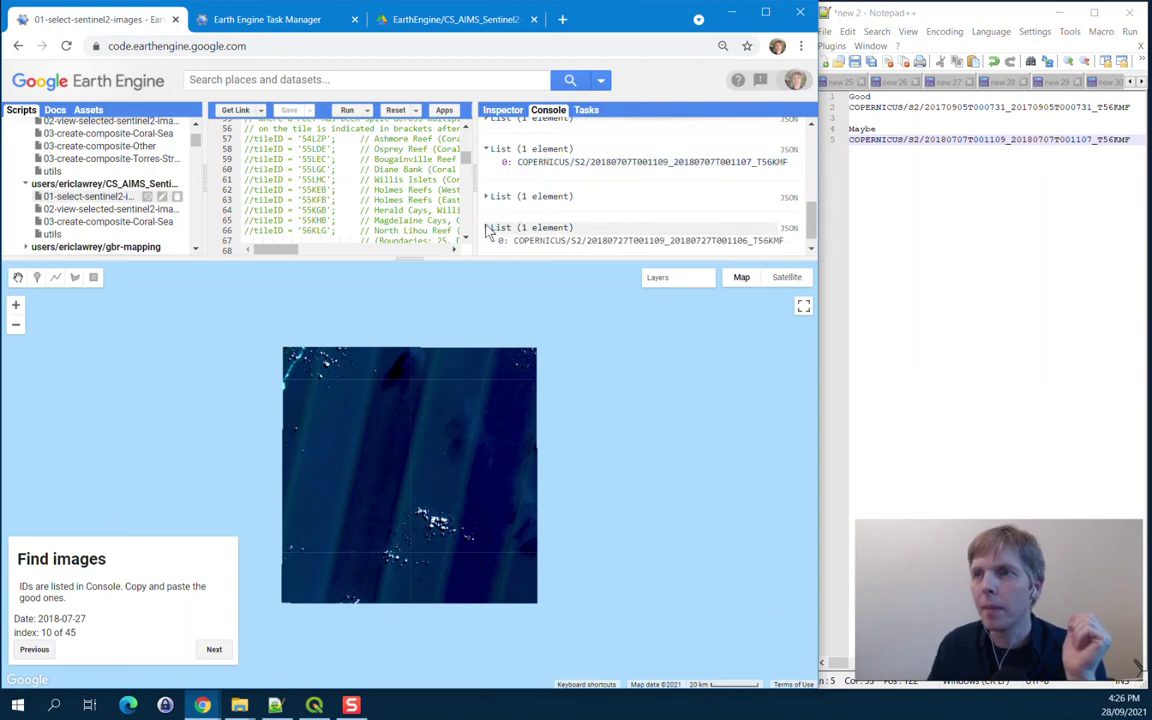
{"action": "left_click", "coordinate": [212, 647]}
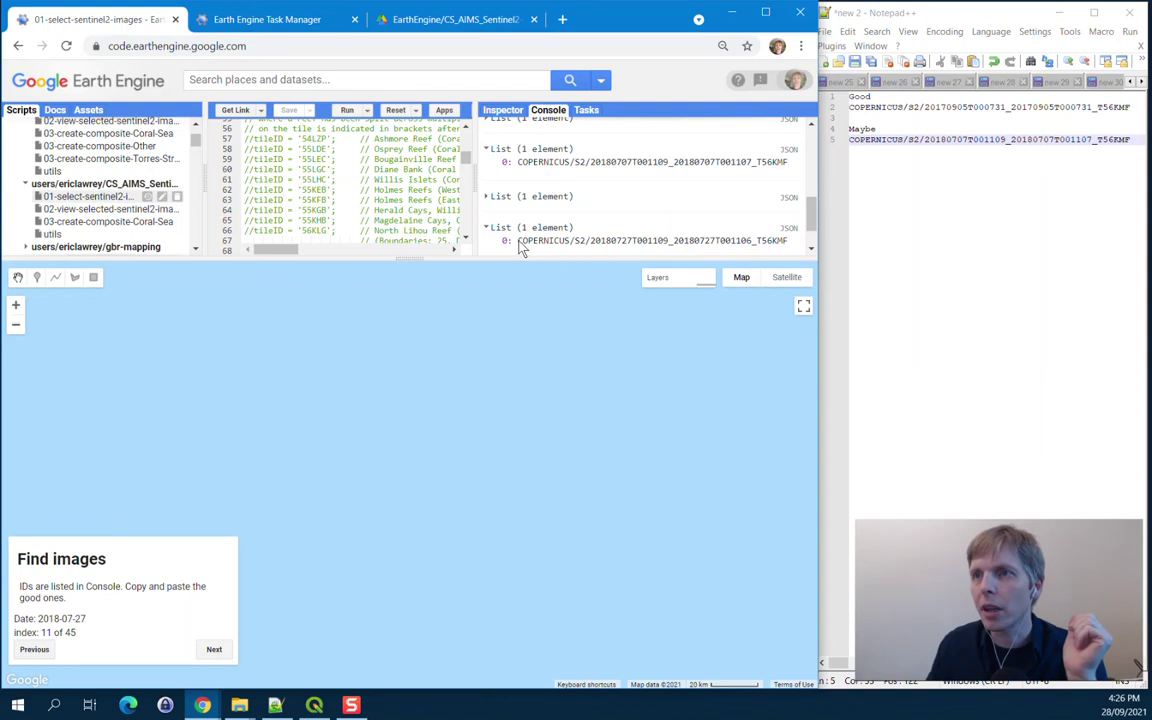
{"action": "left_click_drag", "start_coordinate": [519, 247], "coordinate": [792, 247]}
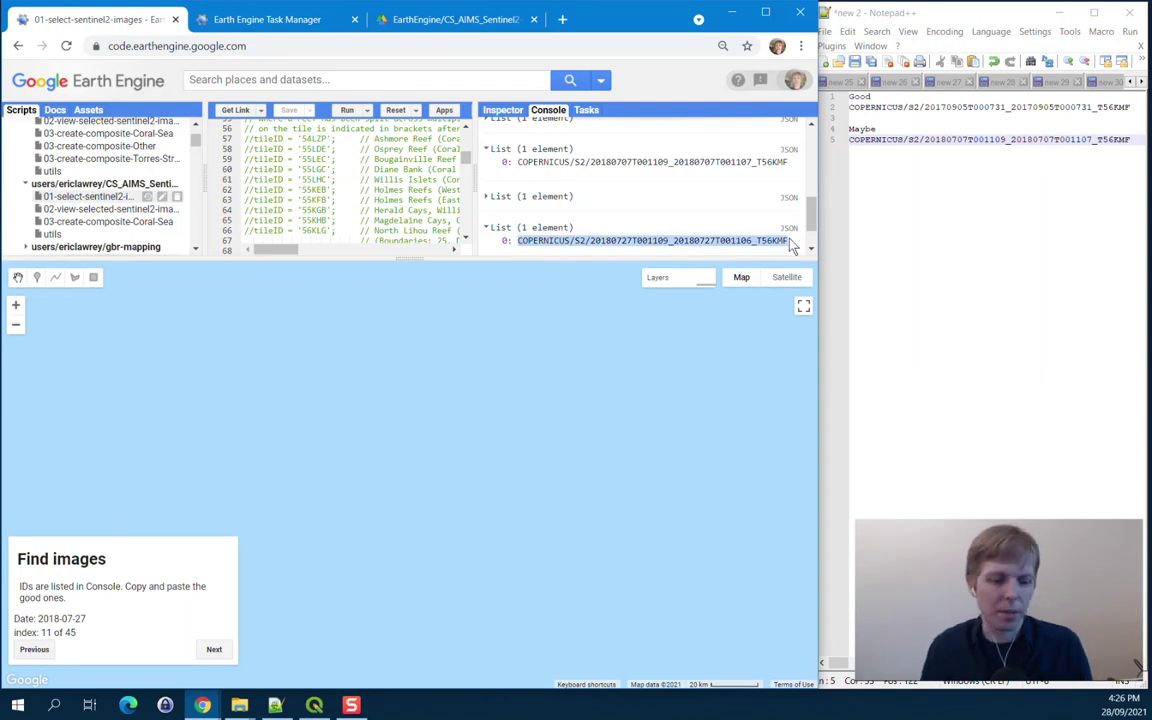
{"action": "left_click", "coordinate": [872, 118]}
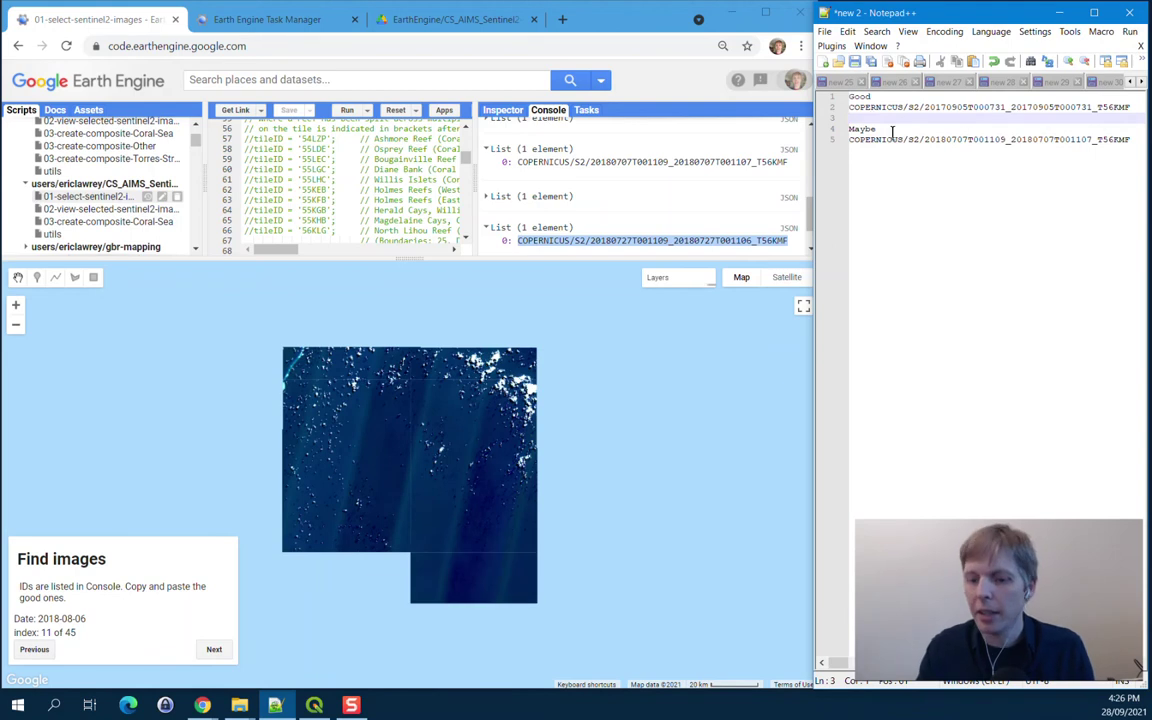
{"action": "key", "text": "Return"}
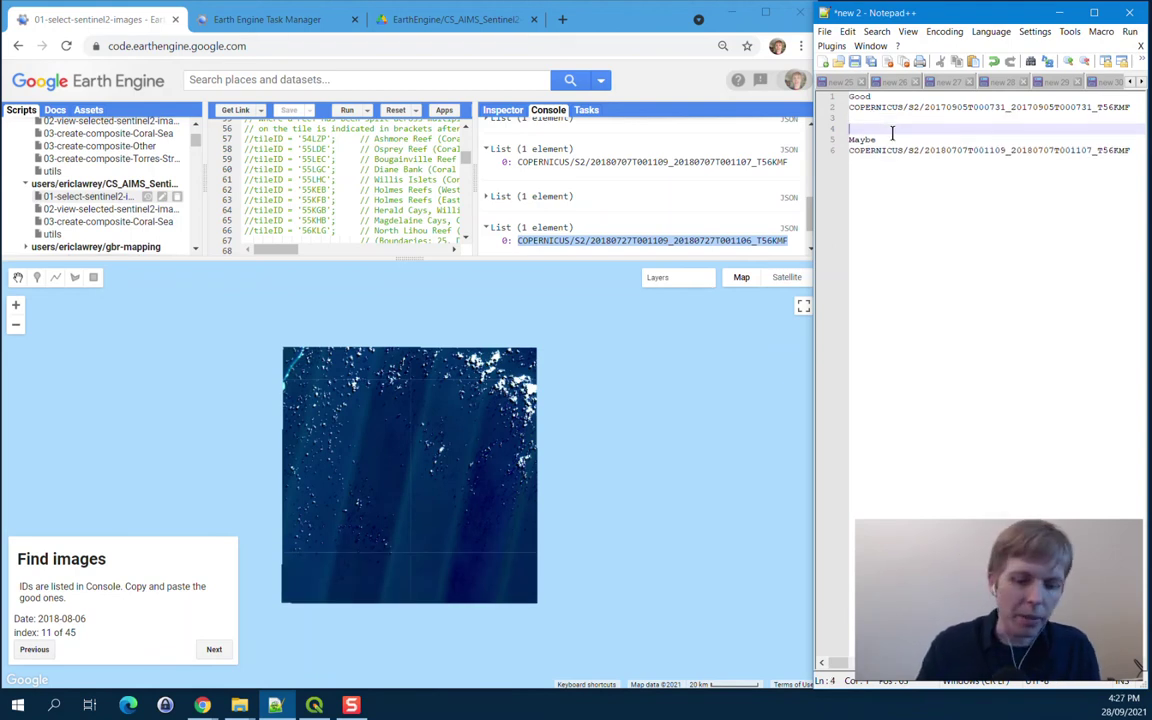
{"action": "type", "text": "OK"}
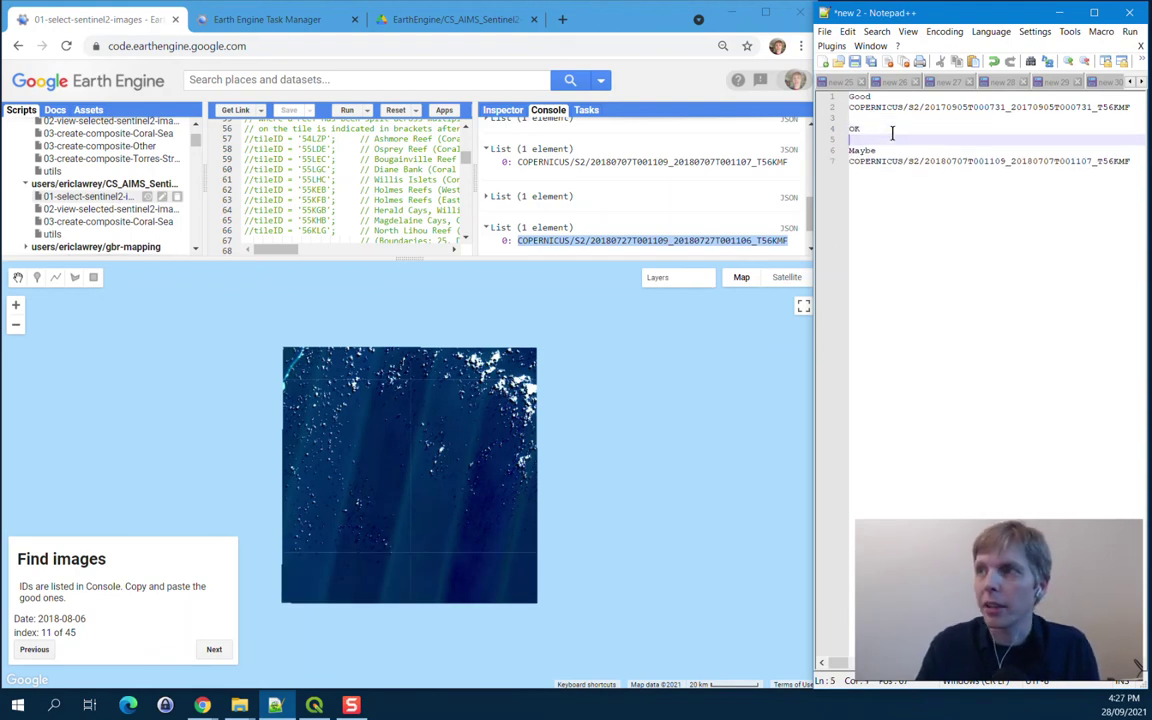
{"action": "type", "text": "COPERNICUS/S2/20180727T001109_20180727T001106_T56KMF"}
{"action": "key", "text": "Return"}
{"action": "key", "text": "Return"}
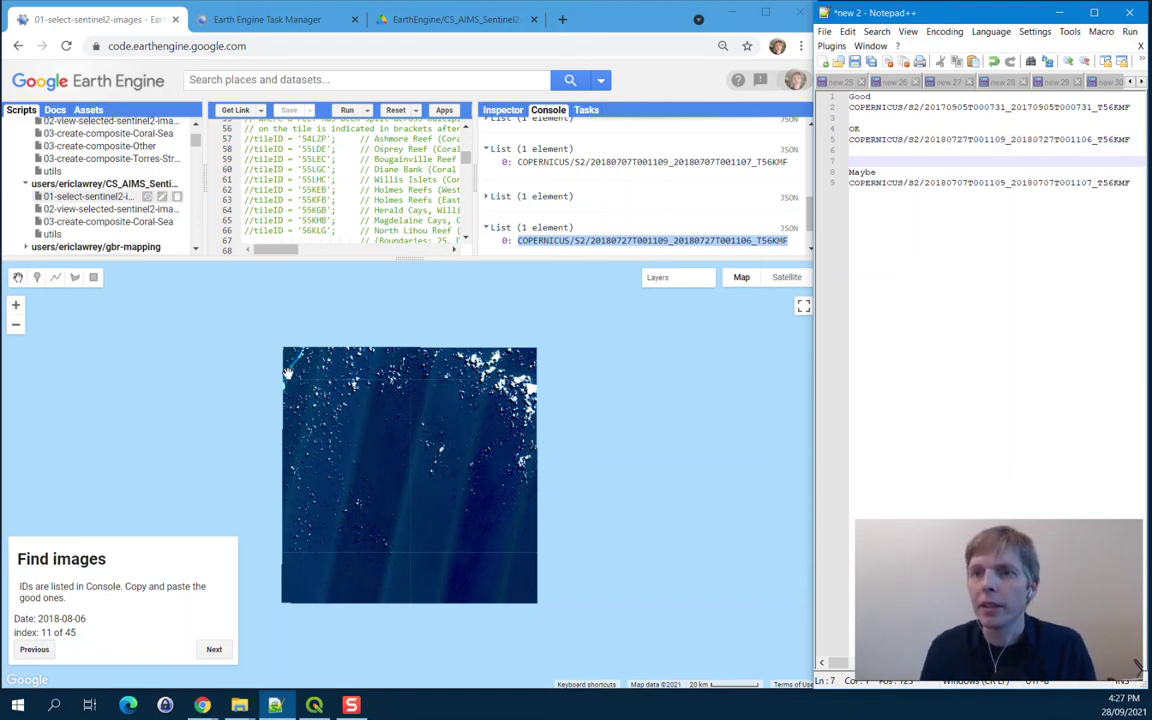
Step: Add the 2018-08-06 image ID to the OK list
{"action": "left_click", "coordinate": [214, 649]}
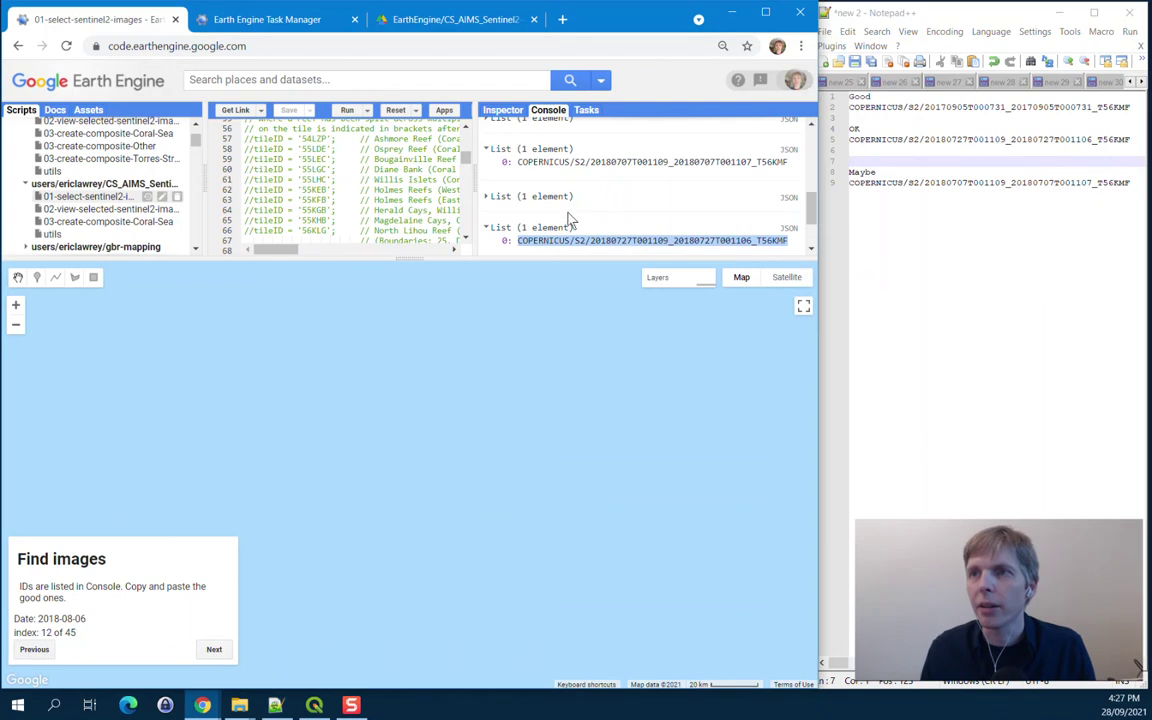
{"action": "left_click", "coordinate": [490, 197]}
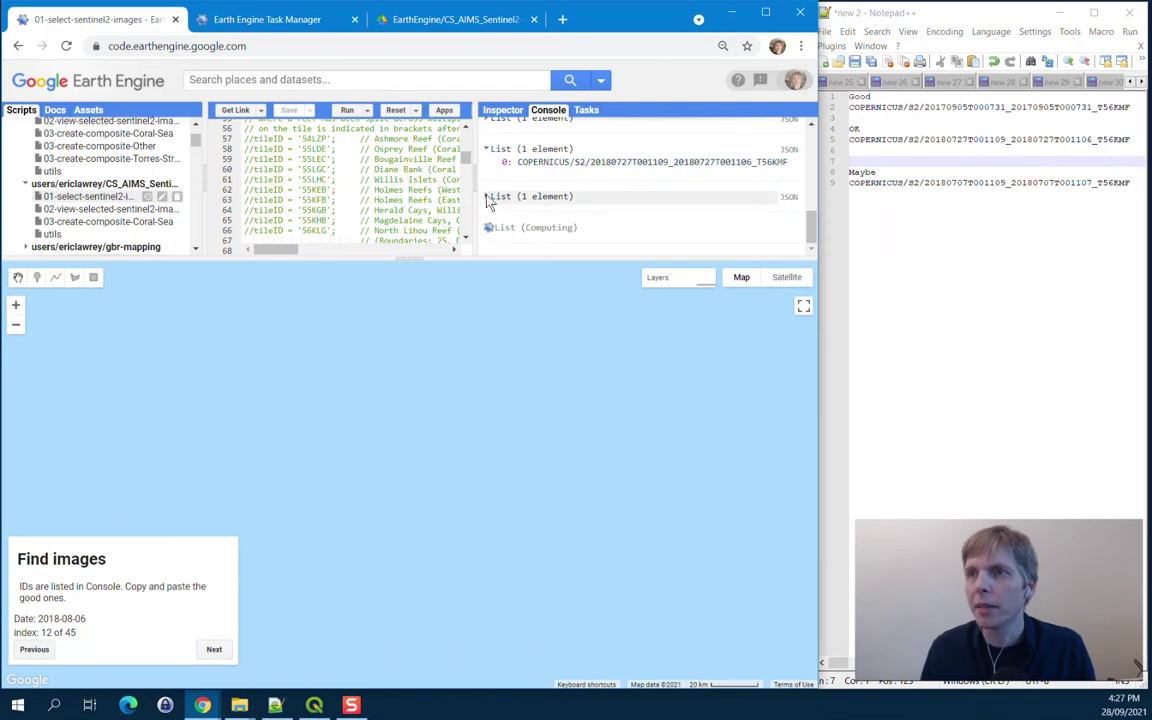
{"action": "left_click_drag", "start_coordinate": [789, 210], "coordinate": [520, 219]}
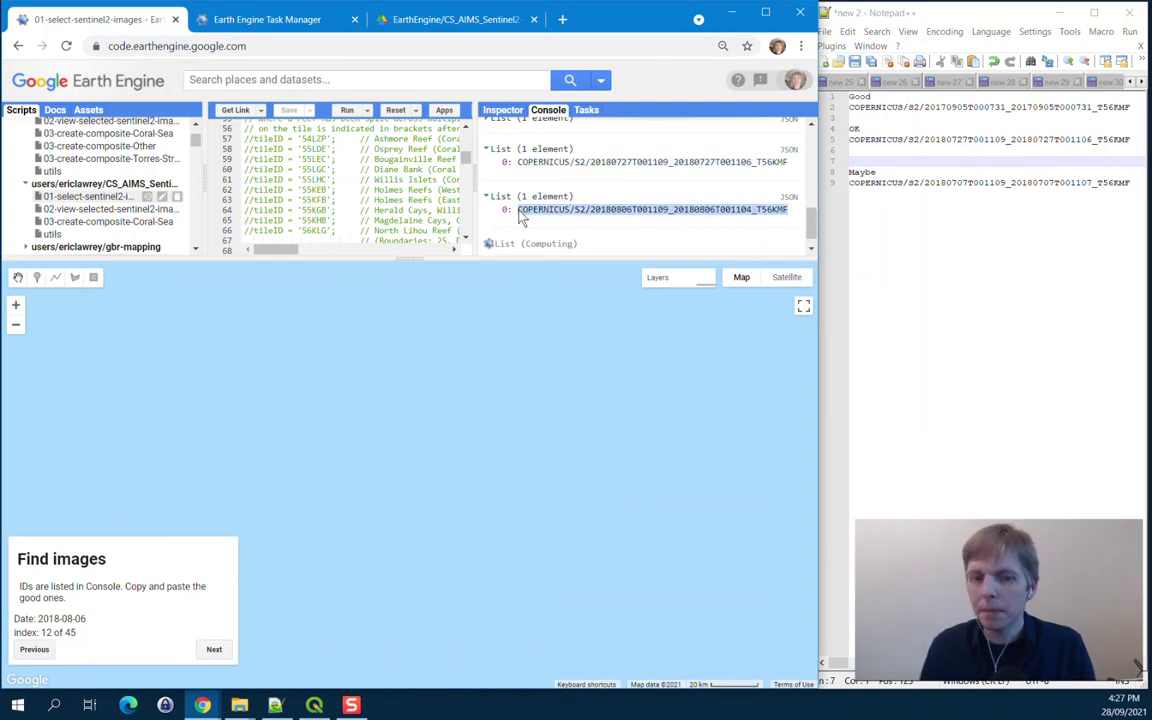
{"action": "left_click", "coordinate": [1081, 150]}
{"action": "type", "text": "COPERNICUS/S2/20180806T001109_20180806T001104_T56KMF"}
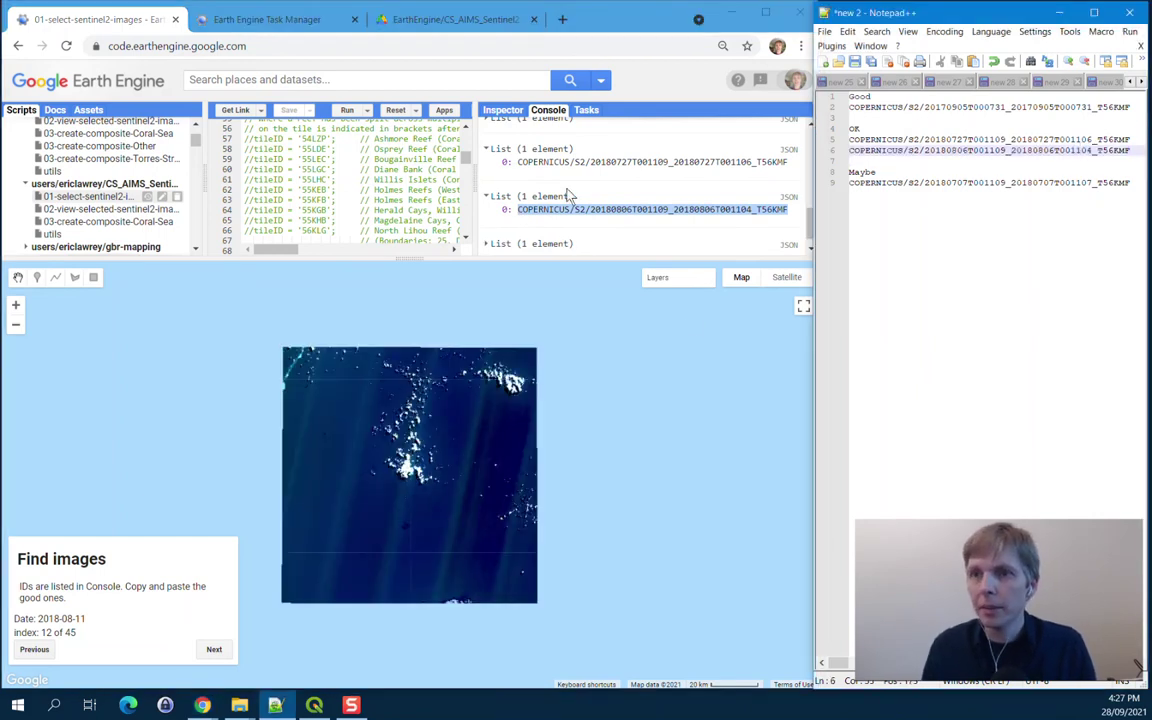
Step: Add the 2018-08-11 image ID to the OK list and advance to image 14 of 45
{"action": "scroll", "coordinate": [515, 208], "scroll_direction": "down", "scroll_amount": 1}
{"action": "left_click", "coordinate": [214, 649]}
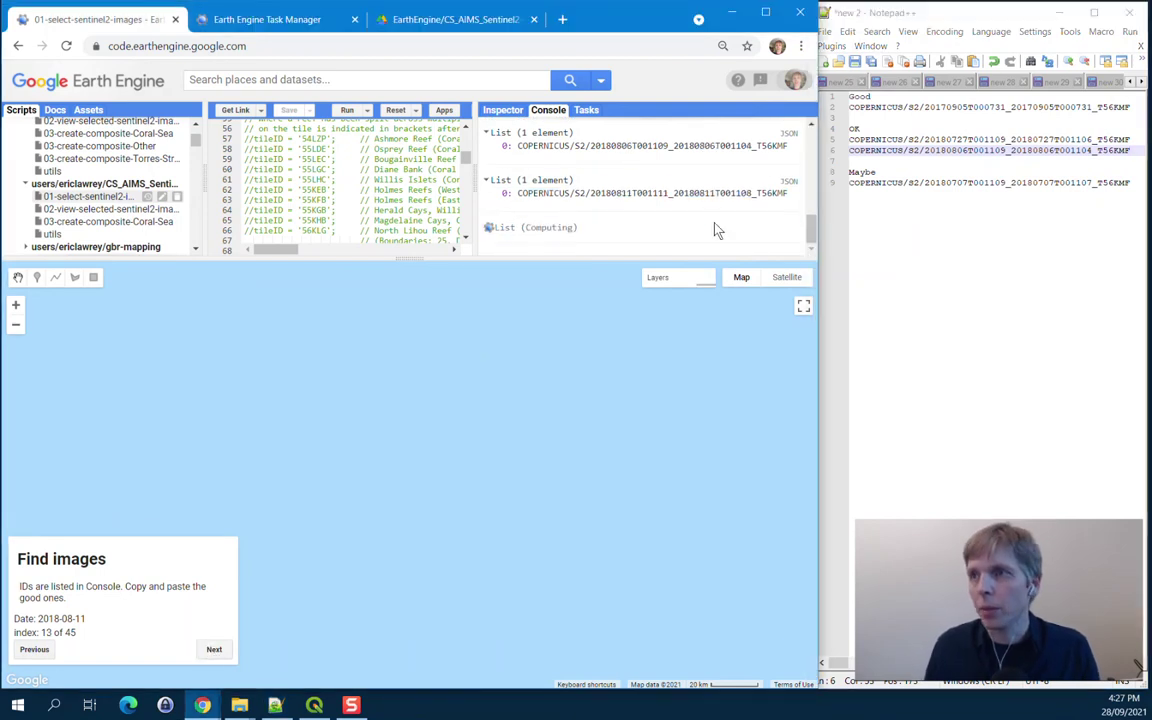
{"action": "left_click_drag", "start_coordinate": [788, 194], "coordinate": [520, 203]}
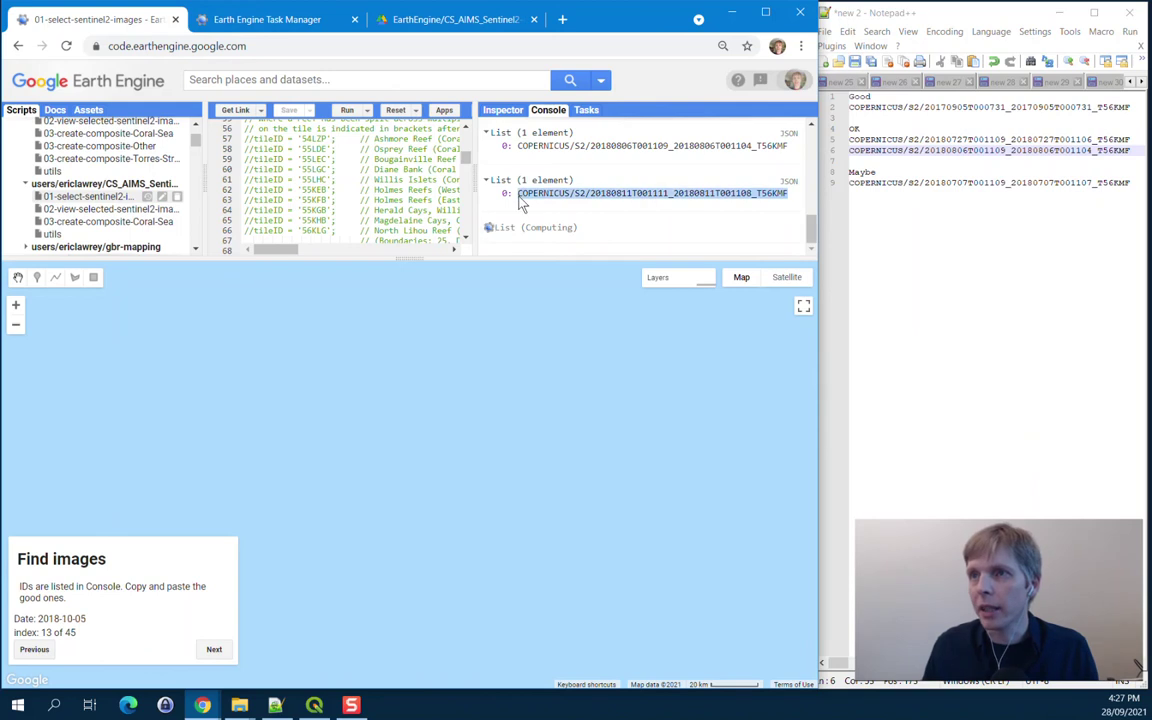
{"action": "left_click", "coordinate": [1133, 150]}
{"action": "key", "text": "Return"}
{"action": "type", "text": "COPERNICUS/S2/20180811T001111_20180811T001108_T56KMF"}
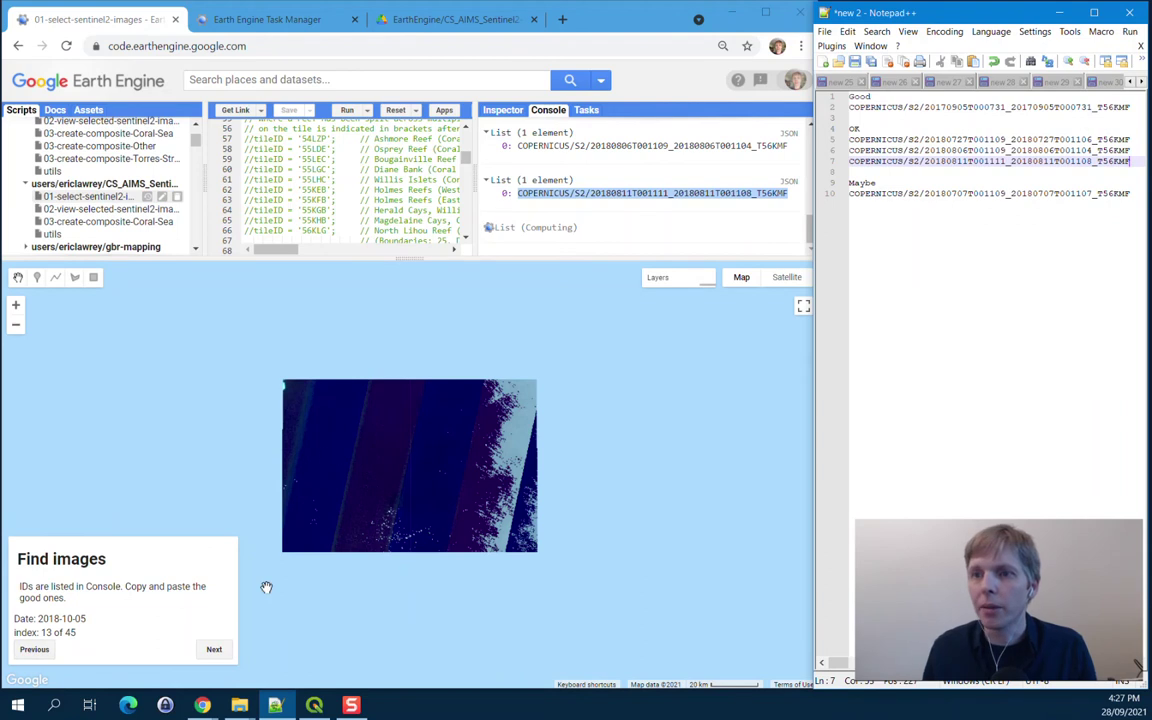
{"action": "left_click", "coordinate": [213, 650]}
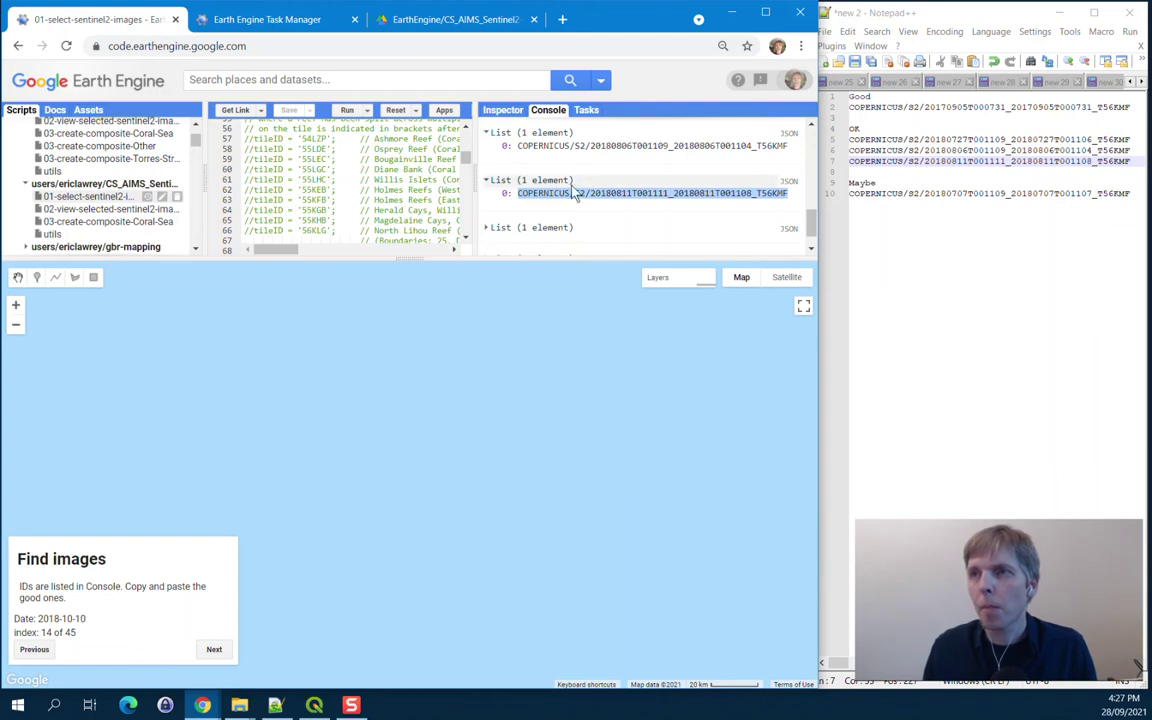
Step: Expand the 2018-10-10 console entry and step through candidate images 15 to 19 of 45
{"action": "scroll", "coordinate": [514, 166], "scroll_direction": "down", "scroll_amount": 1}
{"action": "left_click", "coordinate": [490, 228]}
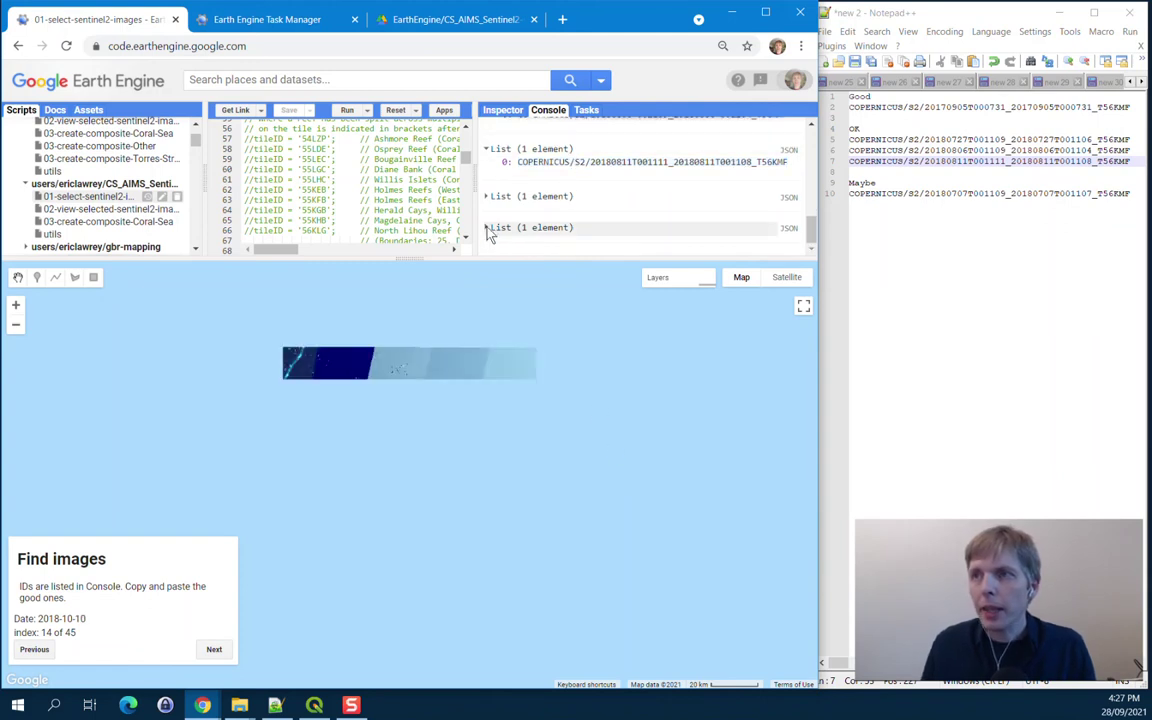
{"action": "left_click", "coordinate": [214, 650]}
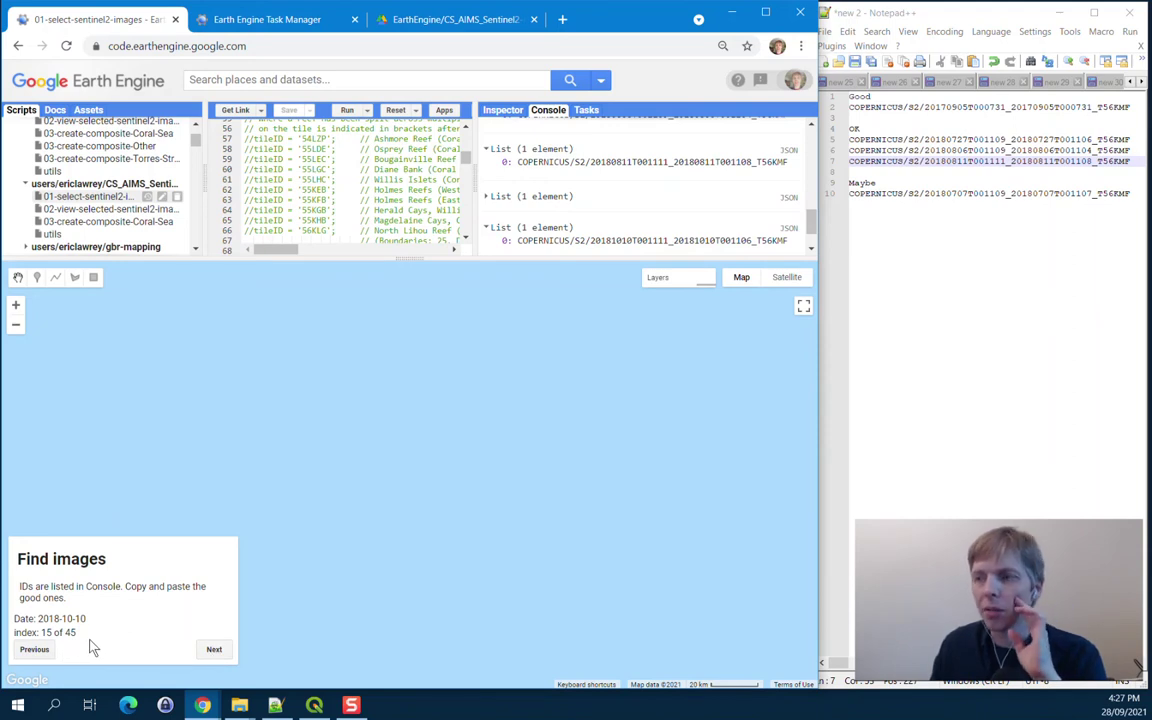
{"action": "left_click", "coordinate": [213, 650]}
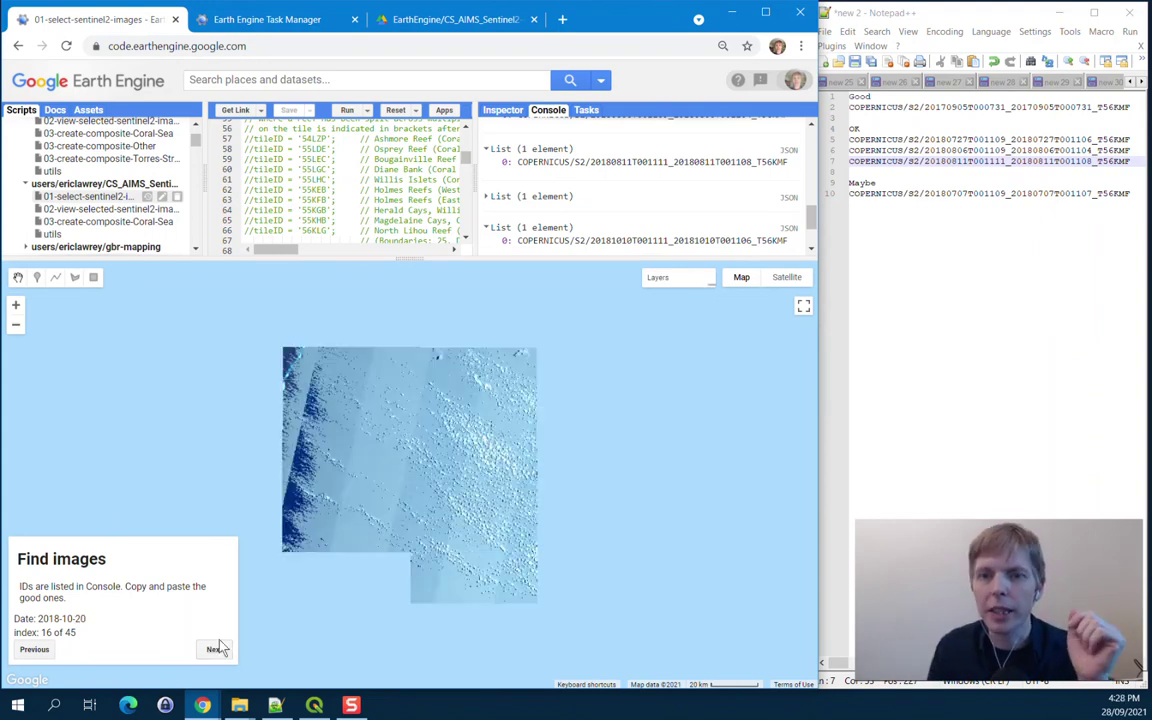
{"action": "left_click", "coordinate": [213, 650]}
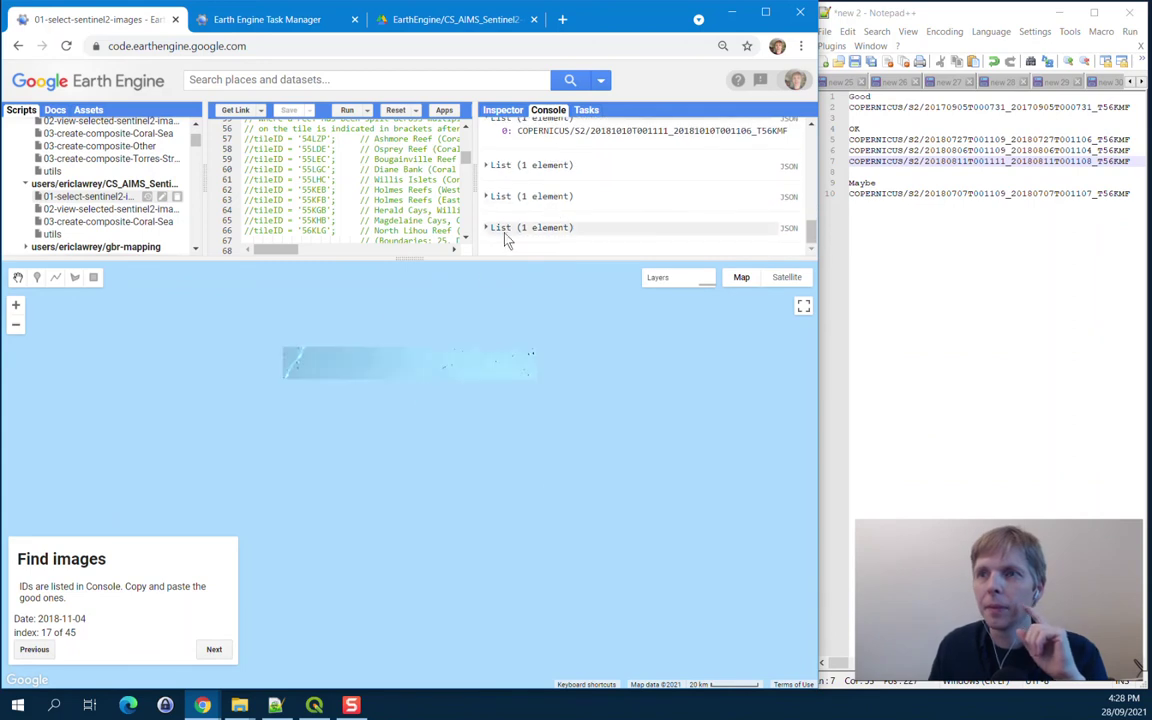
{"action": "left_click", "coordinate": [214, 651]}
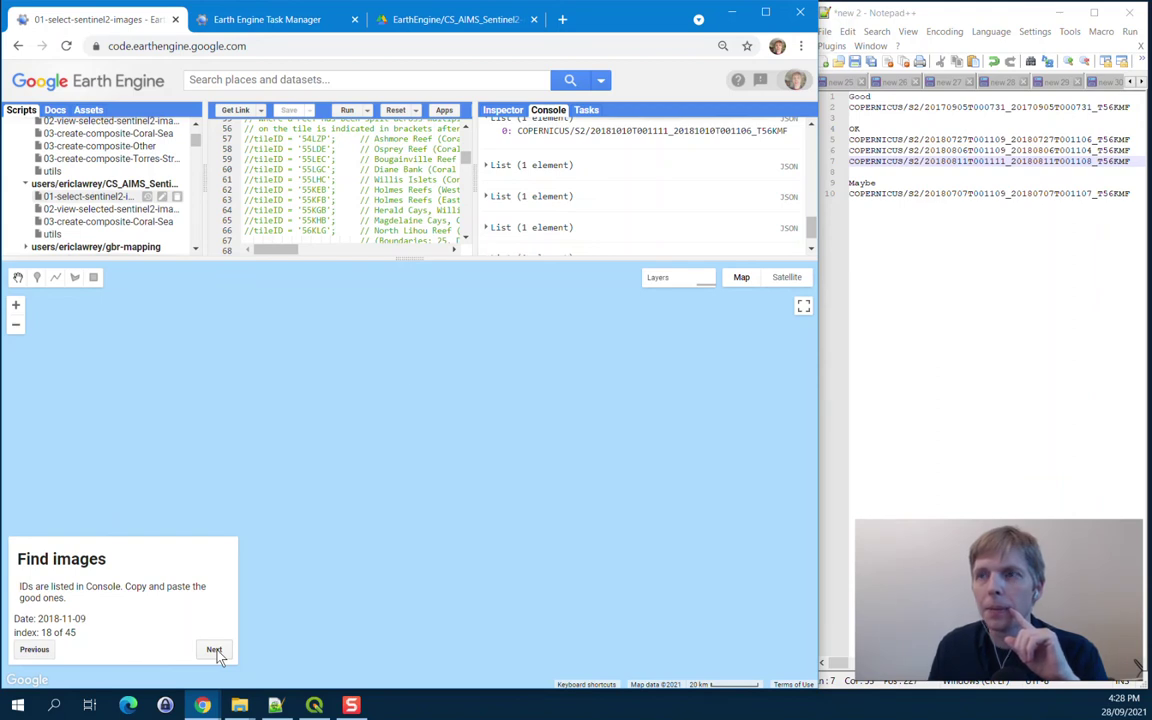
{"action": "left_click", "coordinate": [214, 651]}
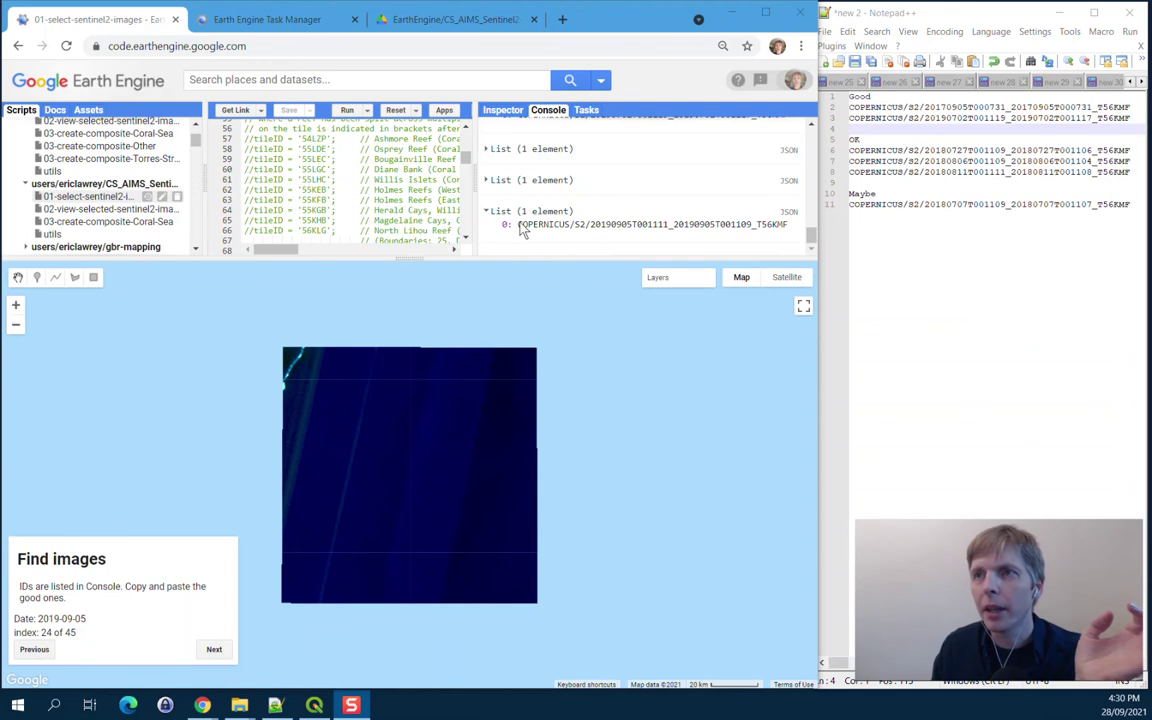
Step: Add an 'Excellent' heading above Good in the notes, holding the 2019-09-05 T56KMF image ID
{"action": "left_click_drag", "start_coordinate": [518, 228], "coordinate": [783, 231]}
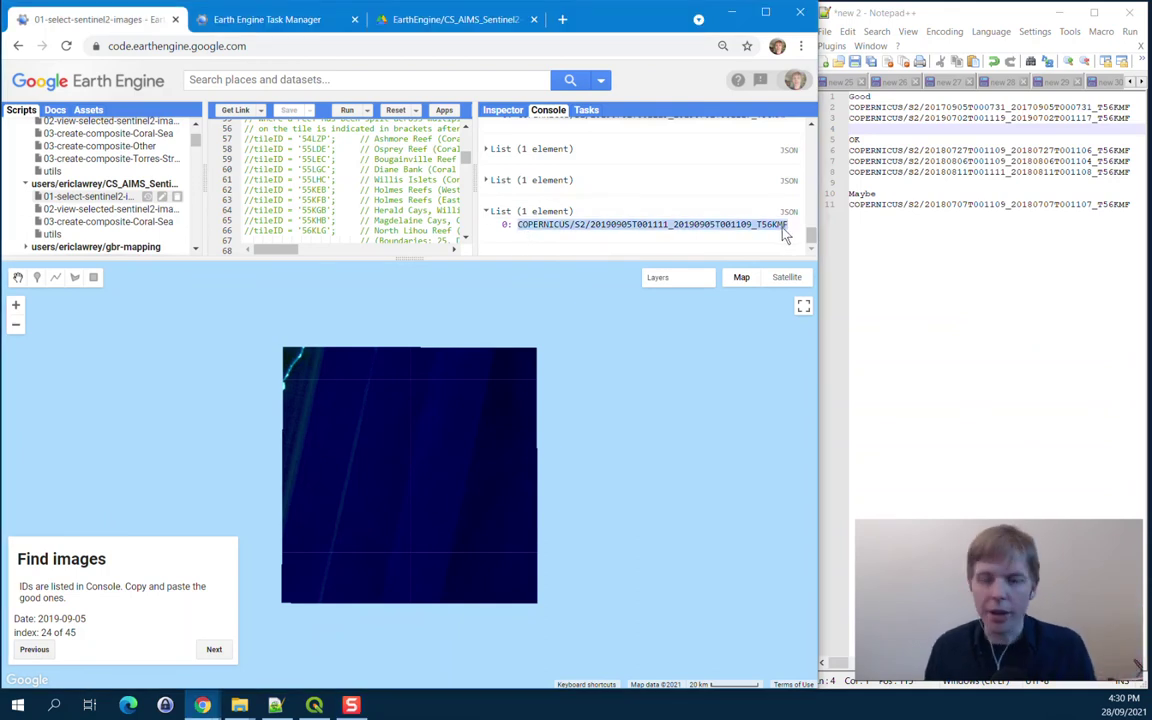
{"action": "left_click", "coordinate": [851, 97]}
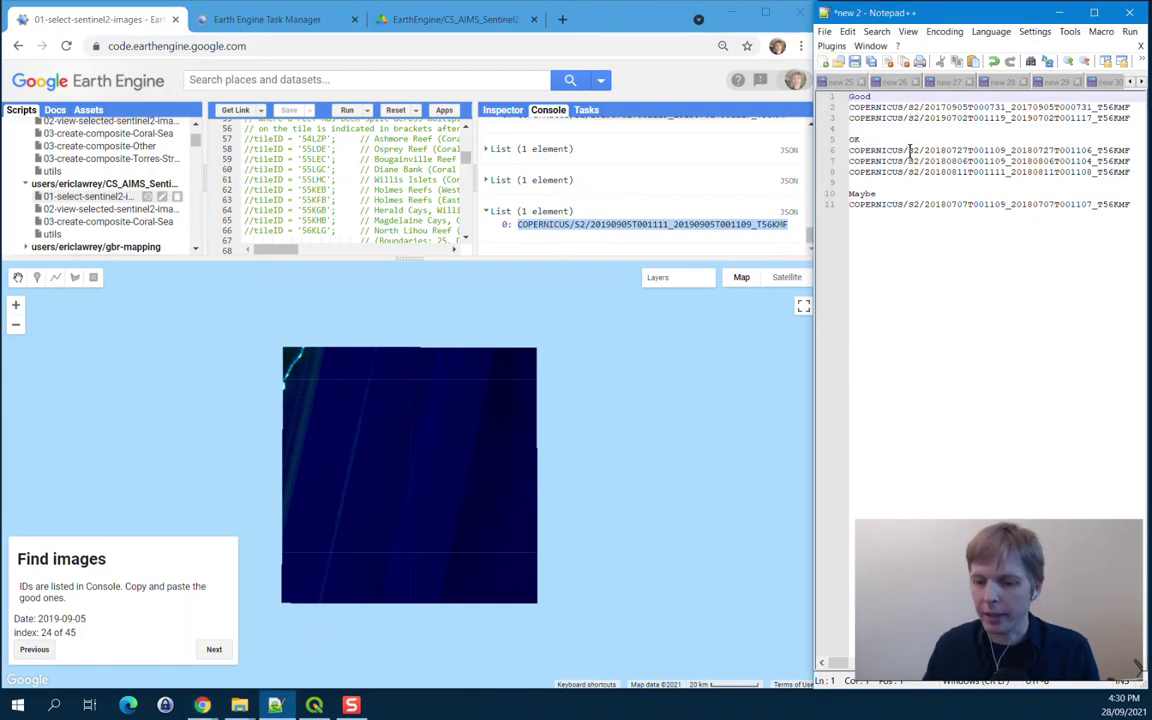
{"action": "key", "text": "Return"}
{"action": "key", "text": "Up"}
{"action": "type", "text": "Ext"}
{"action": "type", "text": "e"}
{"action": "type", "text": "llent"}
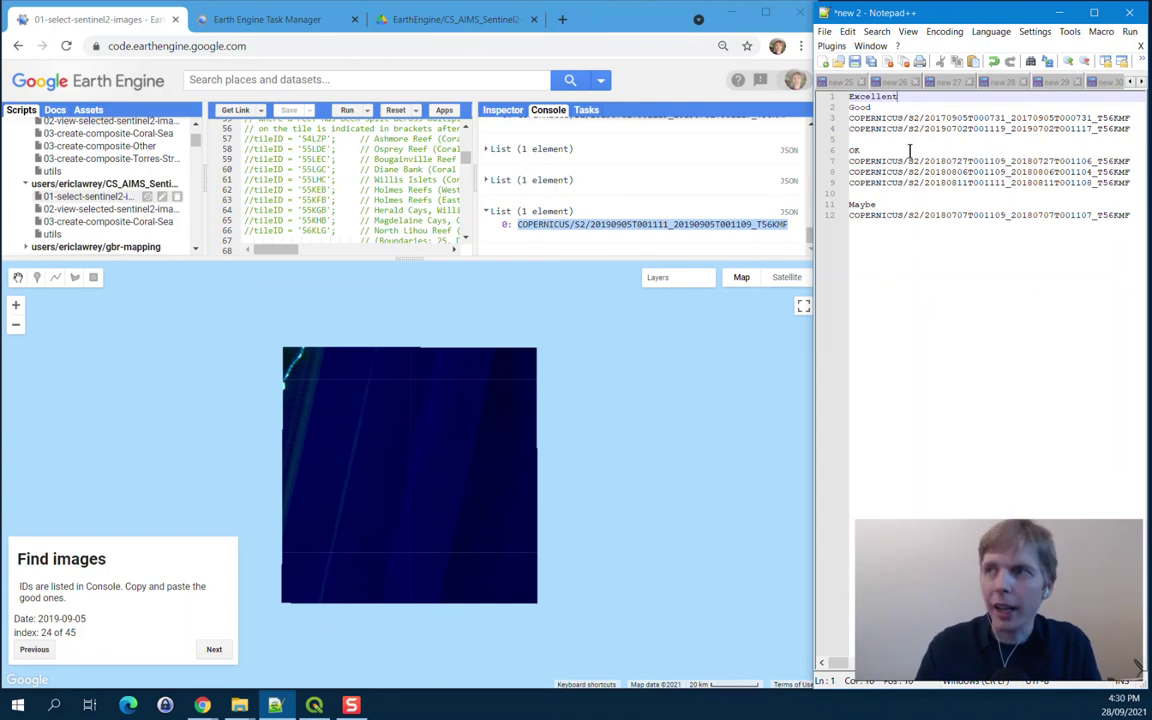
{"action": "key", "text": "Return"}
{"action": "type", "text": "COPERNICUS/S2/20190905T001111_20190905T001109_T56KMF"}
{"action": "key", "text": "Return"}
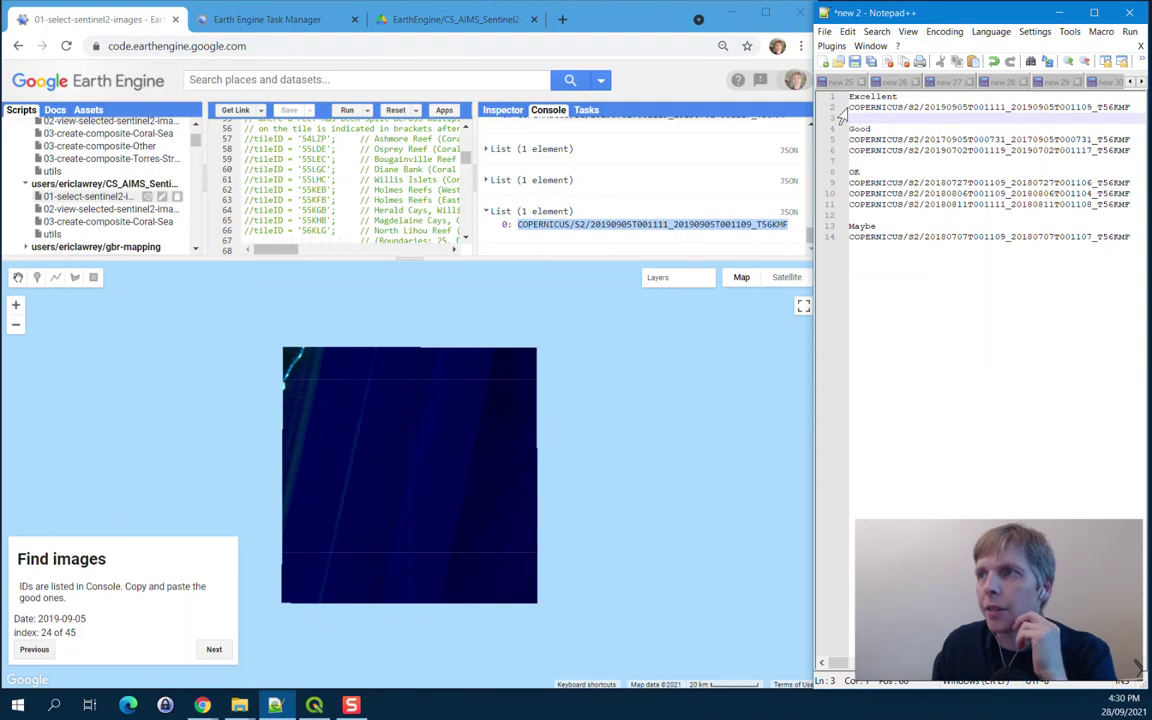
{"action": "left_click_drag", "start_coordinate": [852, 107], "coordinate": [857, 218]}
Step: Step through candidate images 25 to 30 of 45 in the Find images panel
{"action": "left_click", "coordinate": [875, 157]}
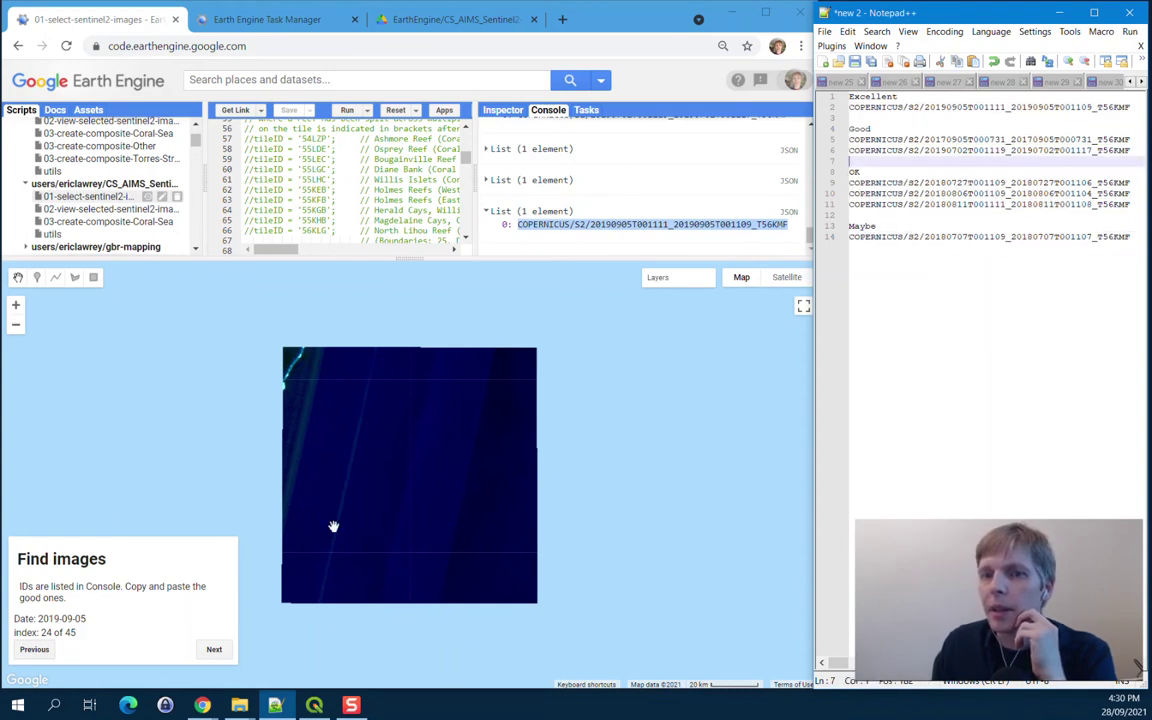
{"action": "left_click", "coordinate": [214, 649]}
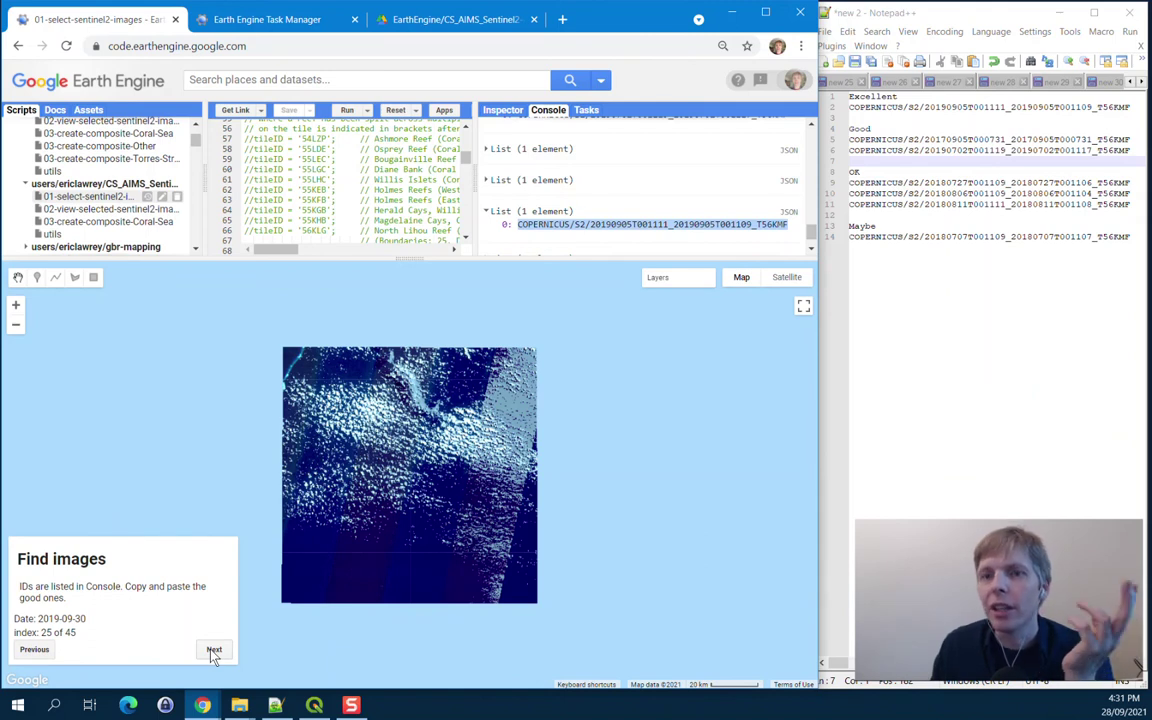
{"action": "left_click", "coordinate": [214, 650]}
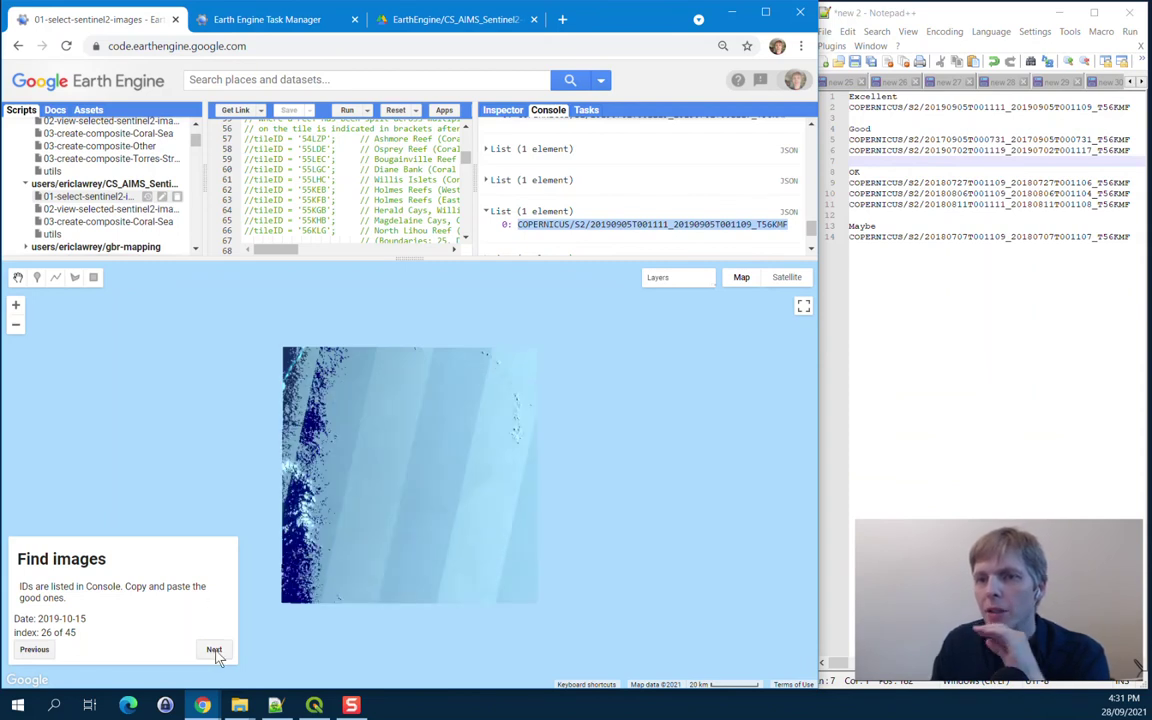
{"action": "left_click", "coordinate": [214, 651]}
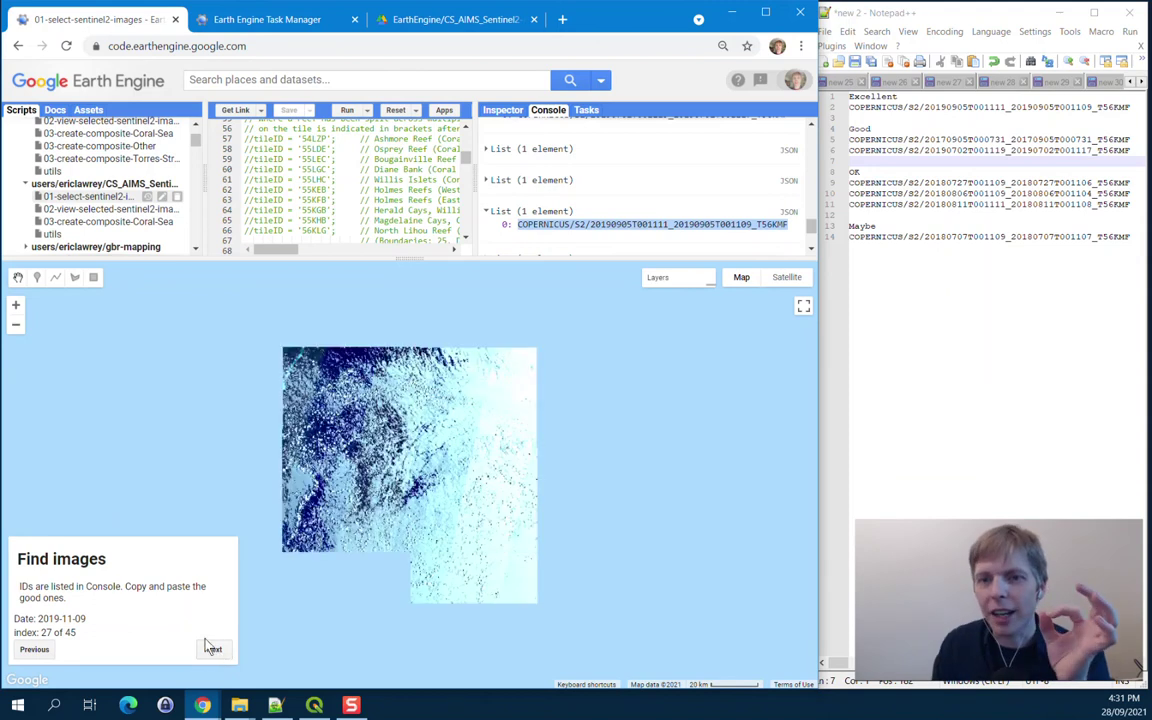
{"action": "left_click", "coordinate": [214, 650]}
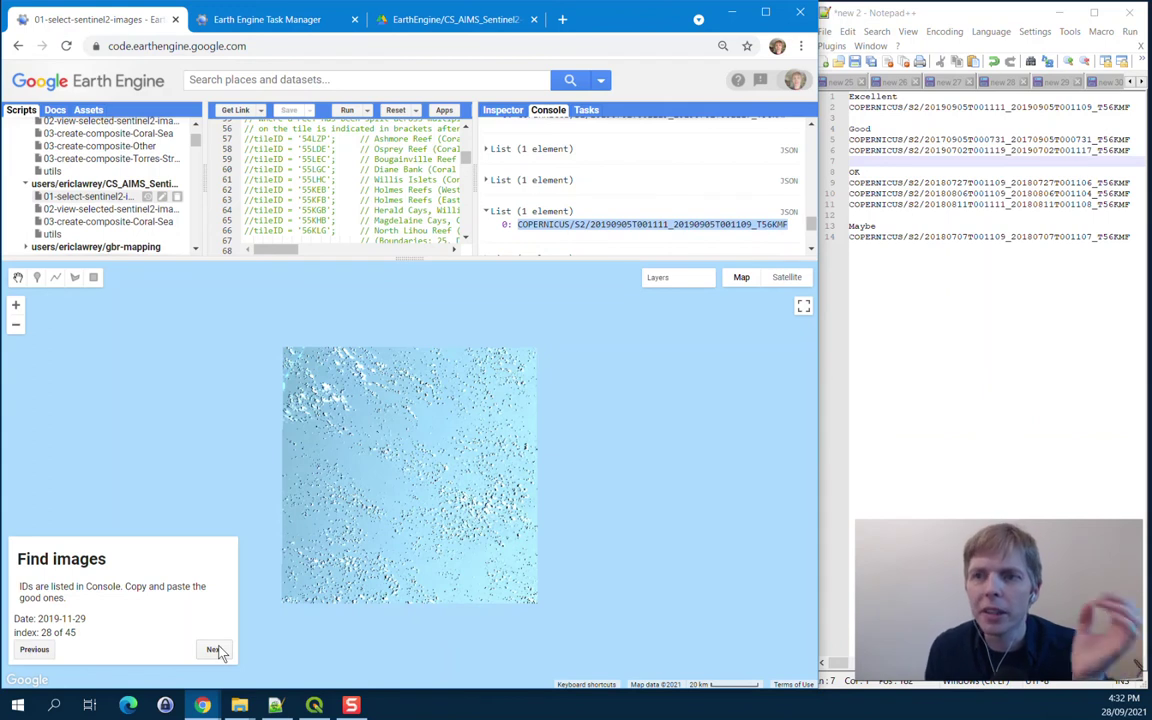
{"action": "left_click", "coordinate": [215, 650]}
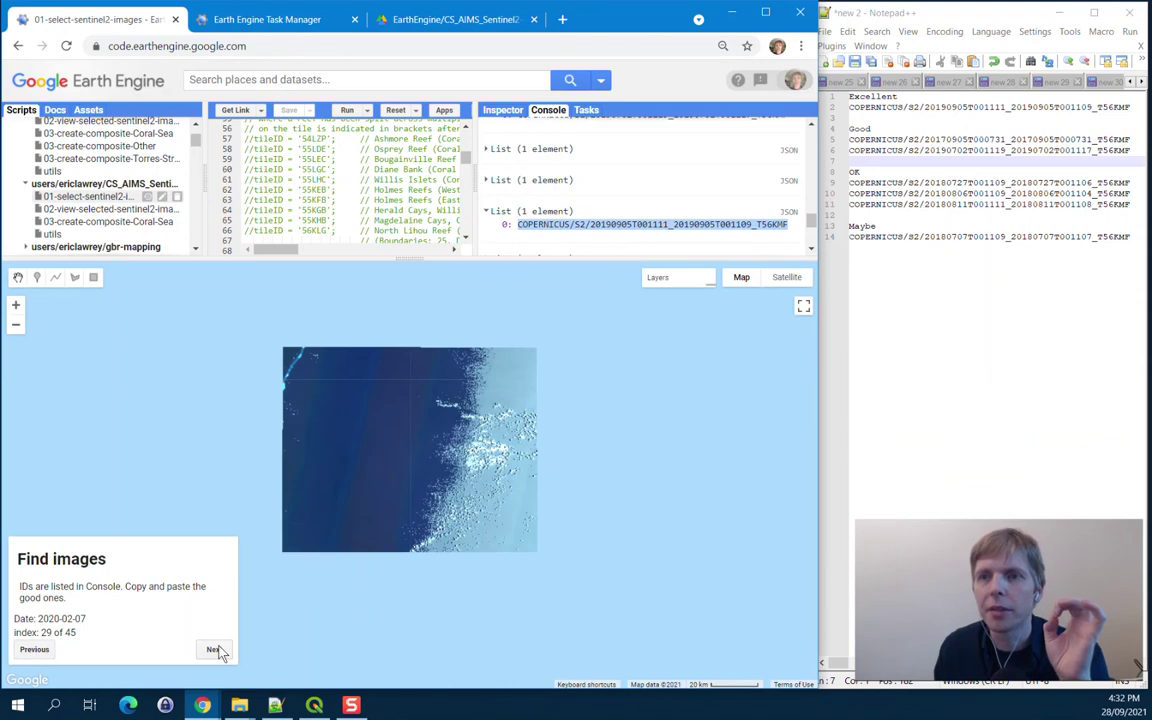
{"action": "left_click", "coordinate": [215, 650]}
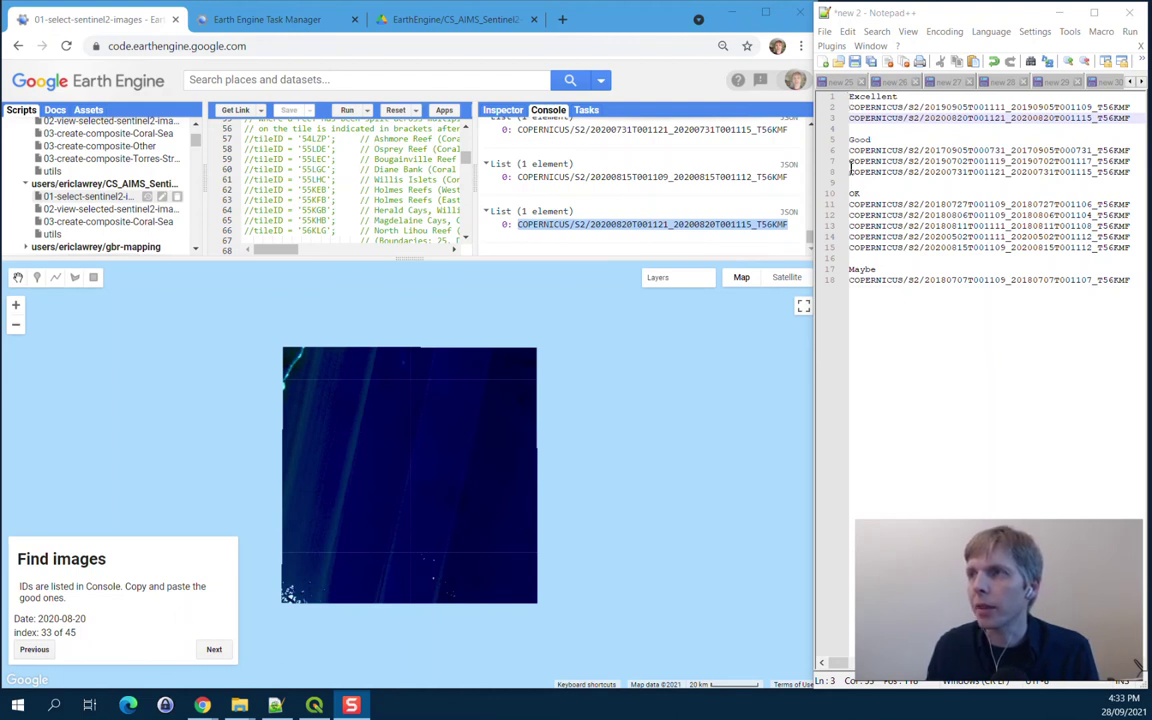
Step: Head the notes with a '// 33 of 45' line and open the 03-create-composite-Coral-Sea script
{"action": "left_click", "coordinate": [851, 97]}
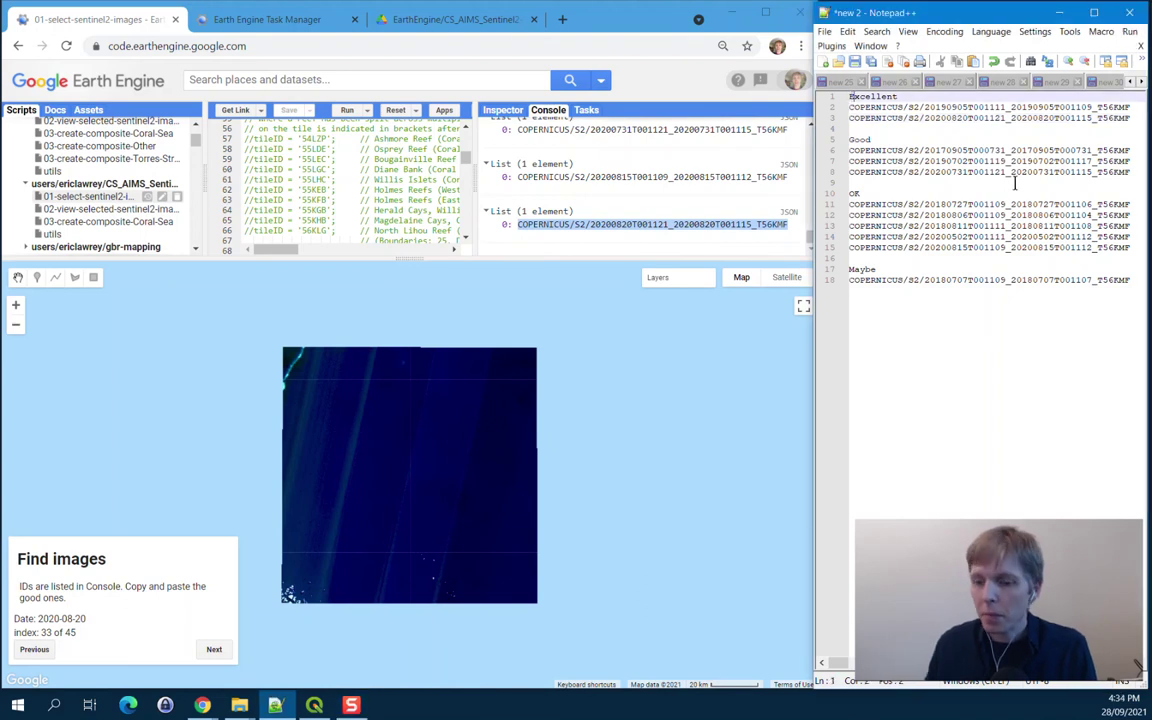
{"action": "key", "text": "Return"}
{"action": "key", "text": "Up"}
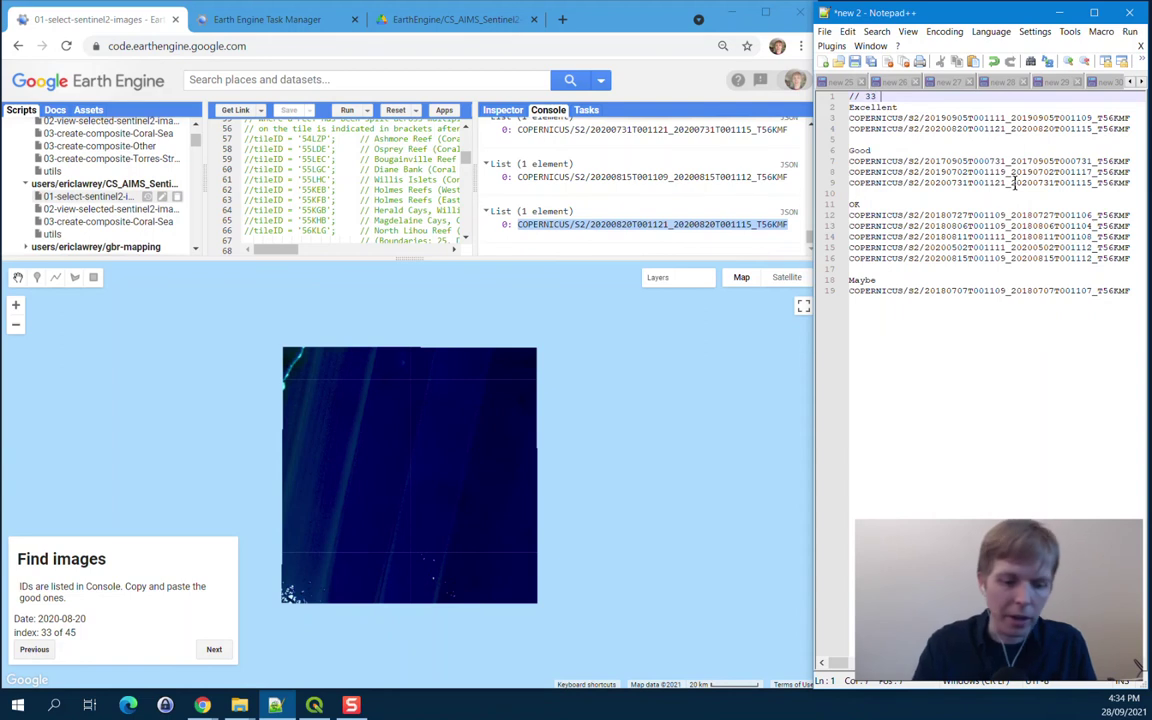
{"action": "type", "text": "// 33 of 45"}
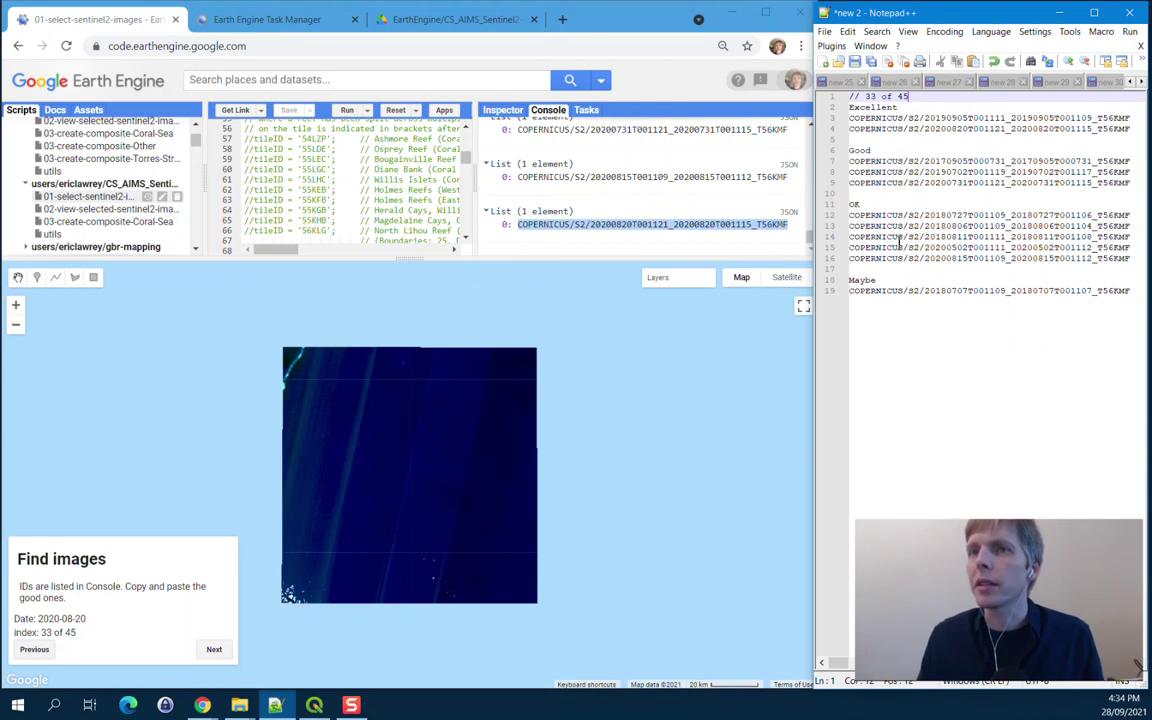
{"action": "left_click", "coordinate": [95, 222]}
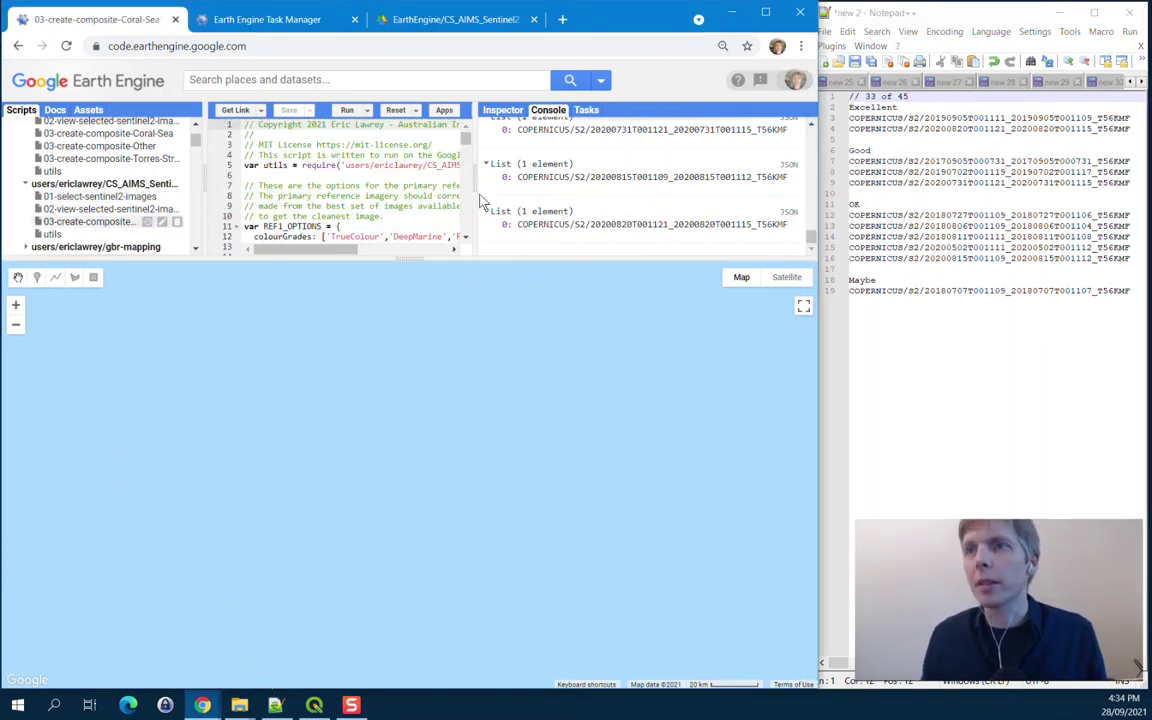
Step: Enlarge the code editor and look at REF1_OPTIONS on line 74
{"action": "left_click_drag", "start_coordinate": [476, 188], "coordinate": [652, 185]}
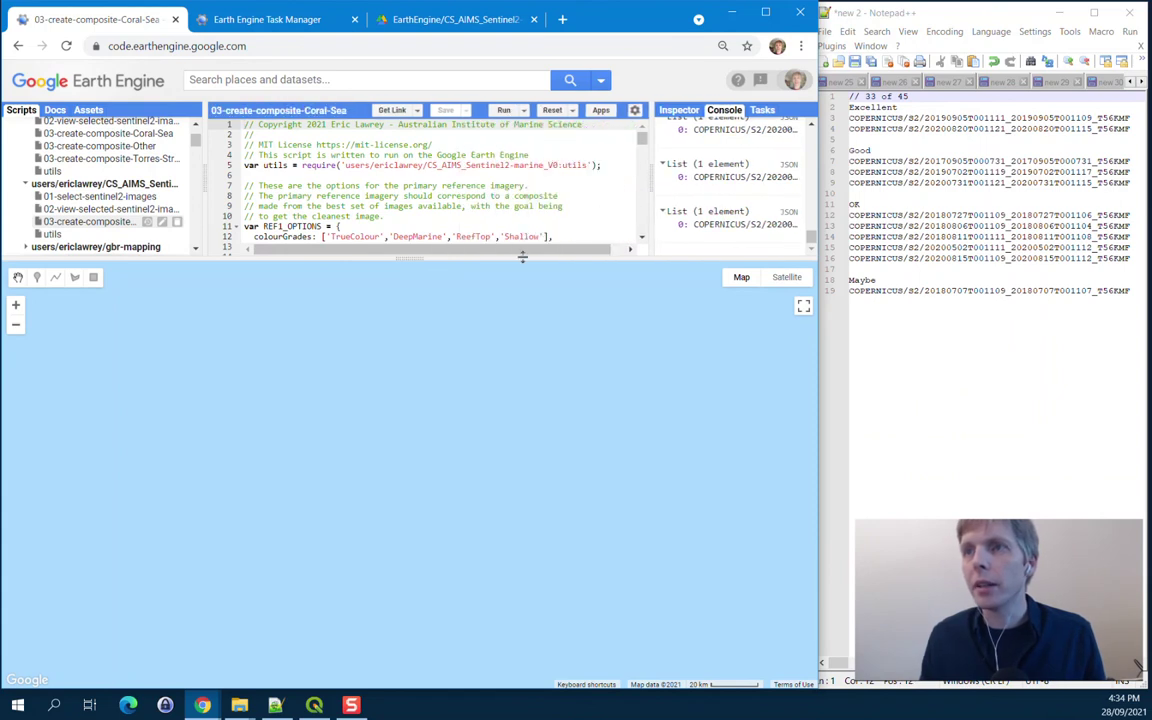
{"action": "left_click_drag", "start_coordinate": [520, 258], "coordinate": [431, 527]}
{"action": "scroll", "coordinate": [431, 310], "scroll_direction": "down", "scroll_amount": 5}
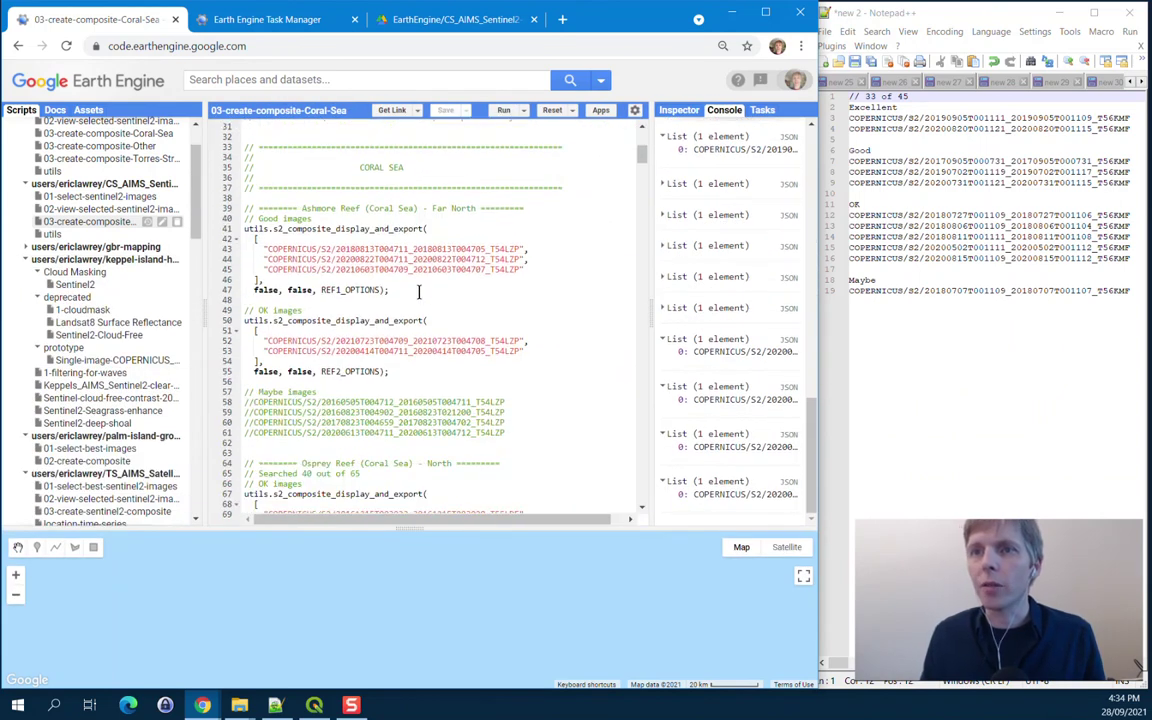
{"action": "scroll", "coordinate": [345, 345], "scroll_direction": "down", "scroll_amount": 2}
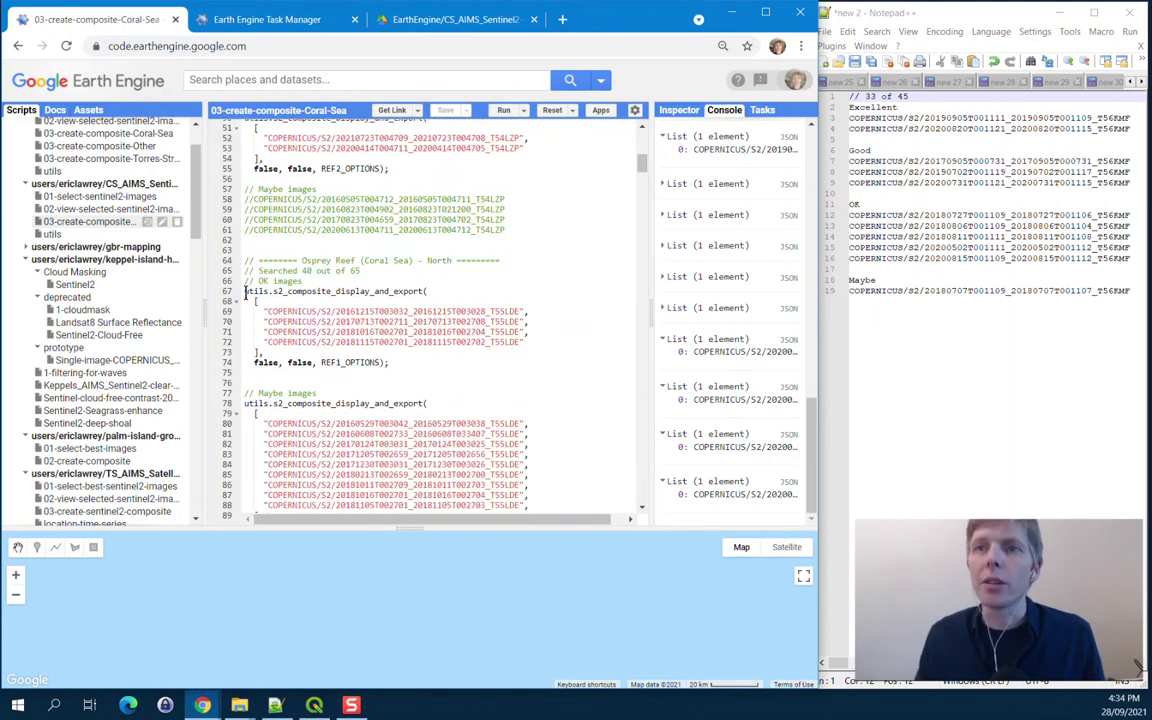
{"action": "double_click", "coordinate": [350, 362]}
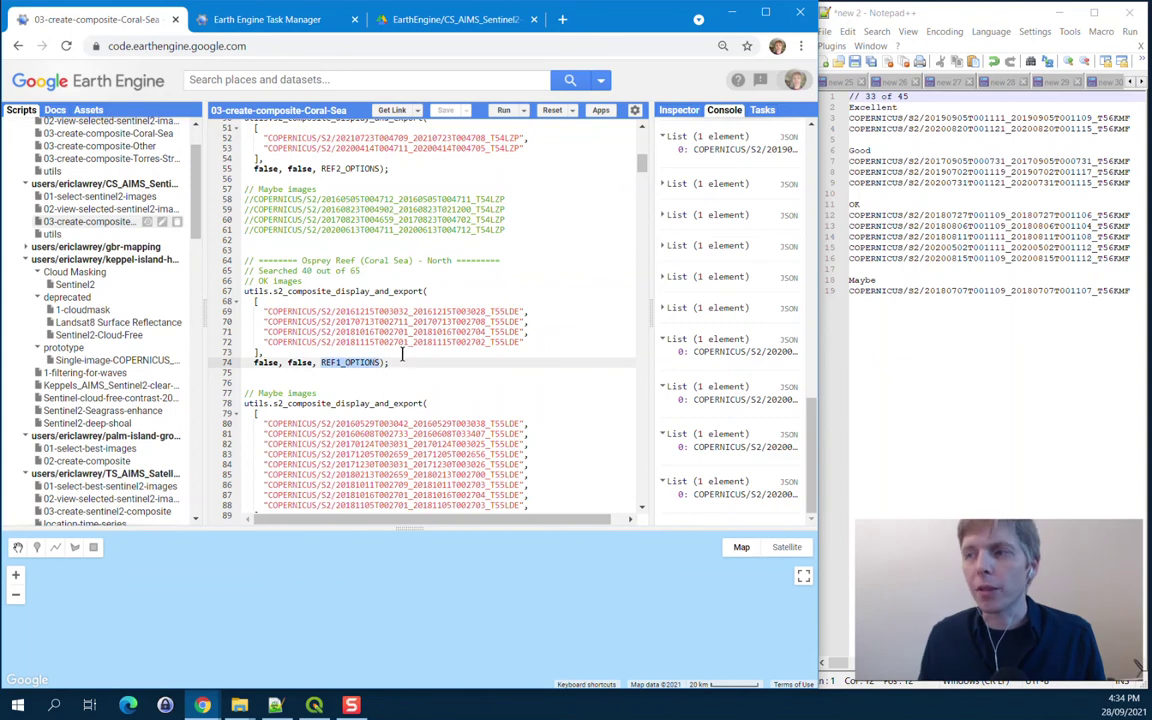
Step: Scroll past the Bougainville Reef section to the empty Lihou reef (West) block near line 570
{"action": "scroll", "coordinate": [403, 353], "scroll_direction": "down", "scroll_amount": 1}
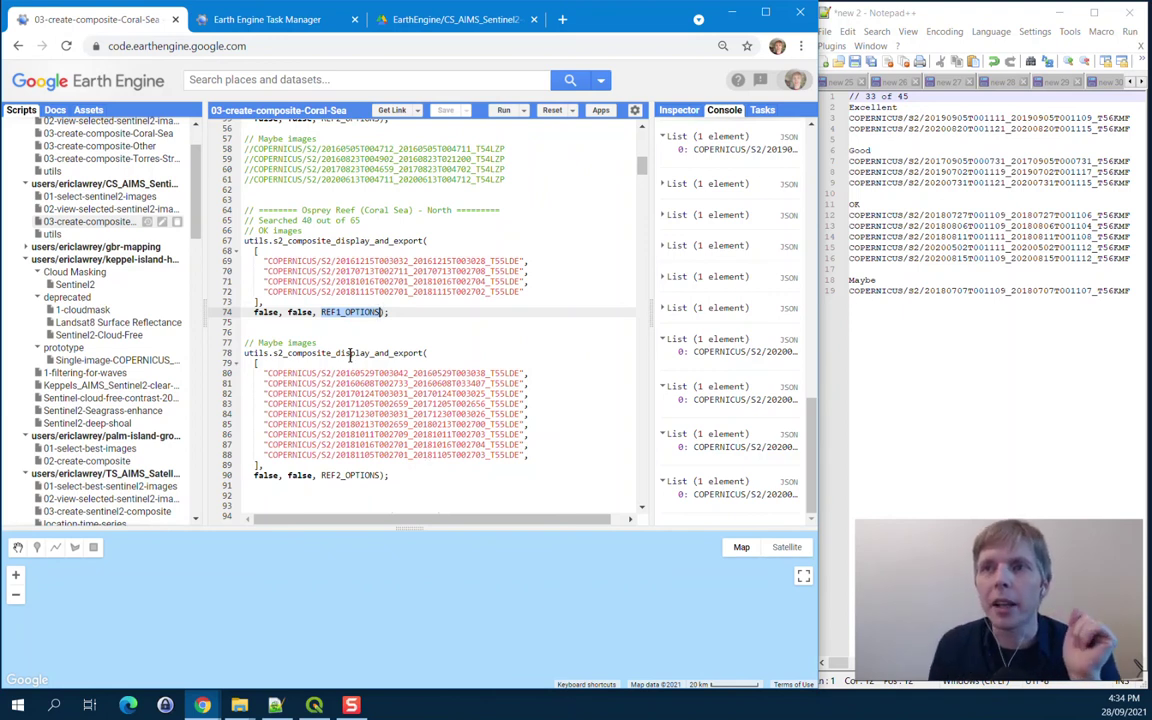
{"action": "scroll", "coordinate": [353, 347], "scroll_direction": "down", "scroll_amount": 2}
{"action": "scroll", "coordinate": [320, 315], "scroll_direction": "down", "scroll_amount": 1}
{"action": "scroll", "coordinate": [290, 270], "scroll_direction": "down", "scroll_amount": 1}
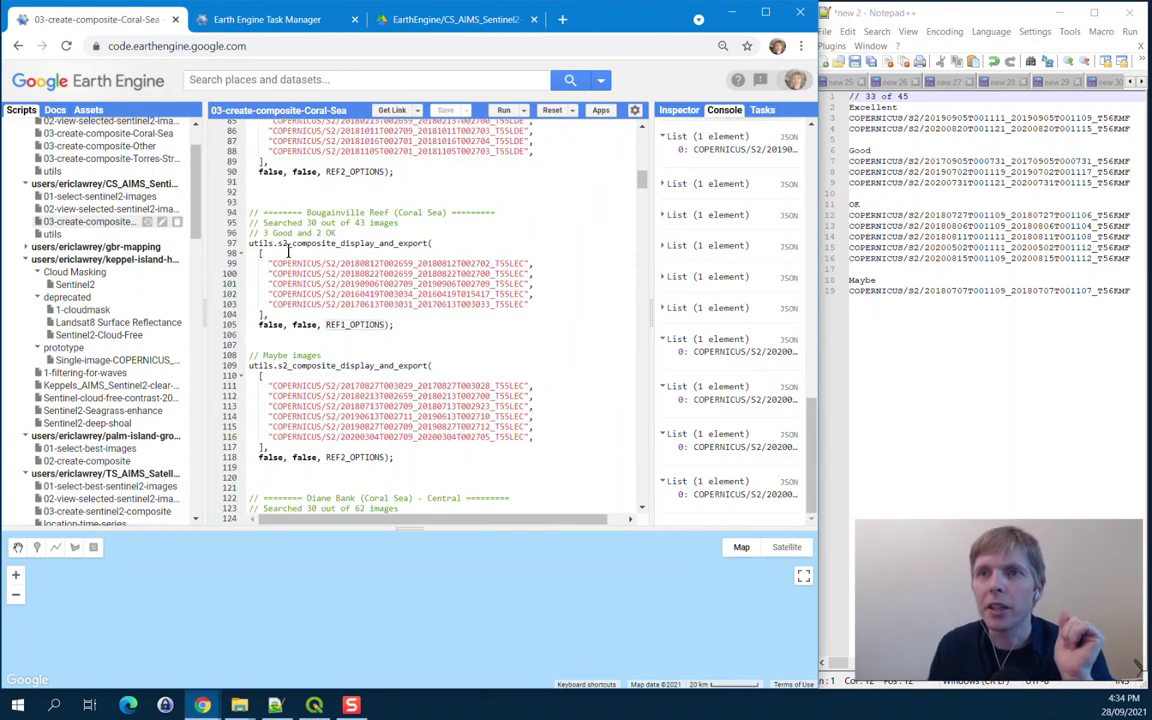
{"action": "left_click_drag", "start_coordinate": [252, 214], "coordinate": [263, 472]}
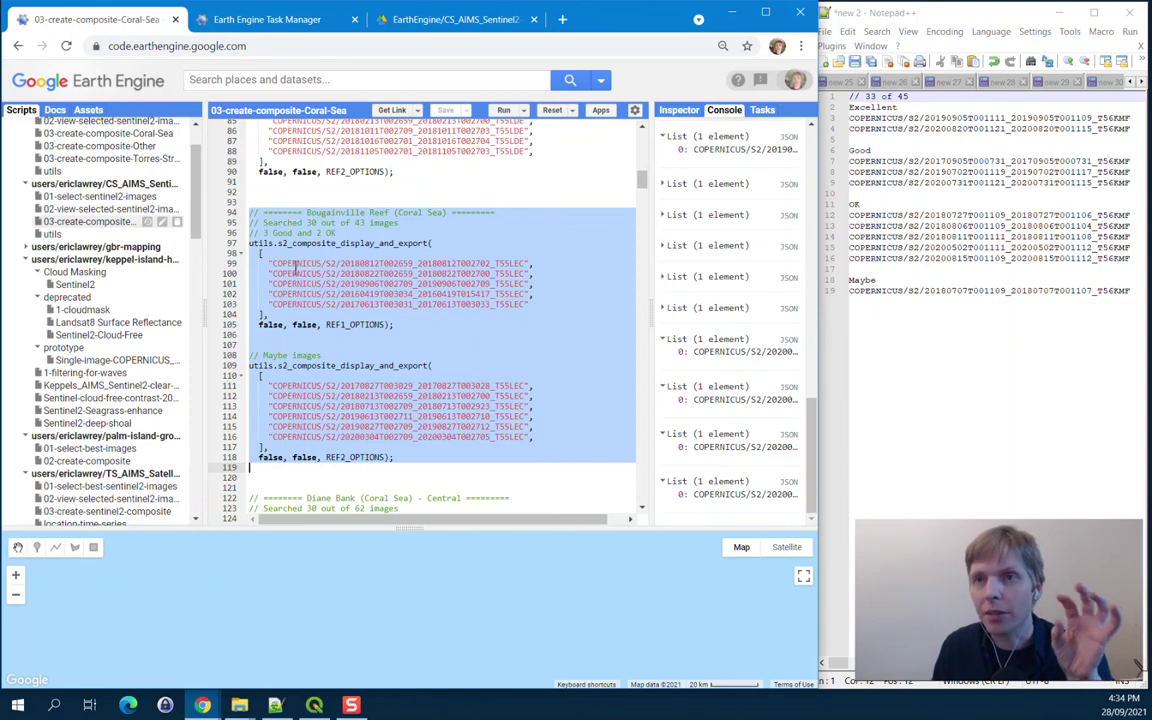
{"action": "scroll", "coordinate": [298, 309], "scroll_direction": "down", "scroll_amount": 10}
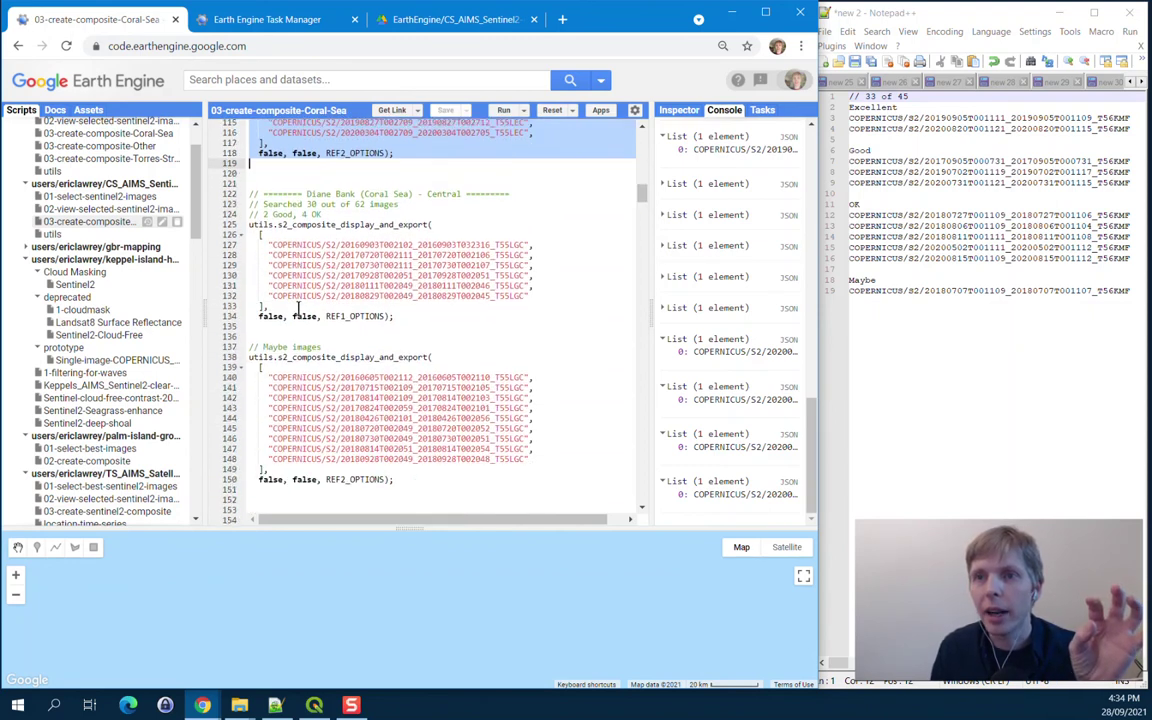
{"action": "scroll", "coordinate": [298, 309], "scroll_direction": "down", "scroll_amount": 18}
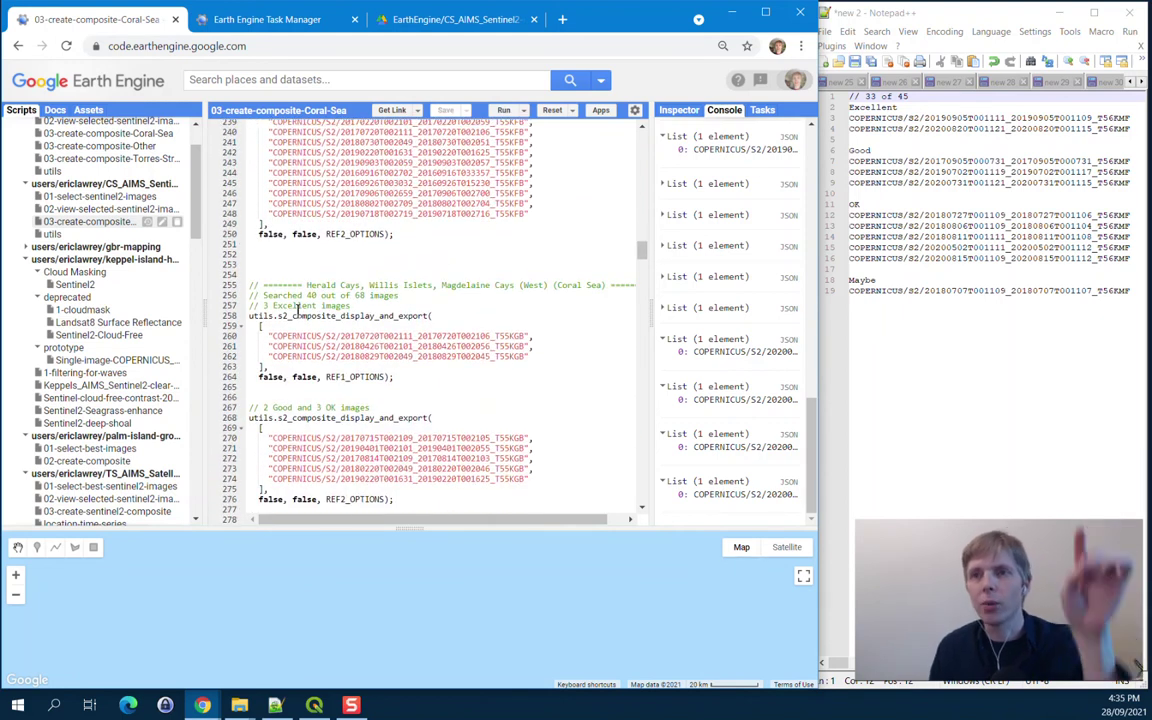
{"action": "scroll", "coordinate": [298, 309], "scroll_direction": "down", "scroll_amount": 20}
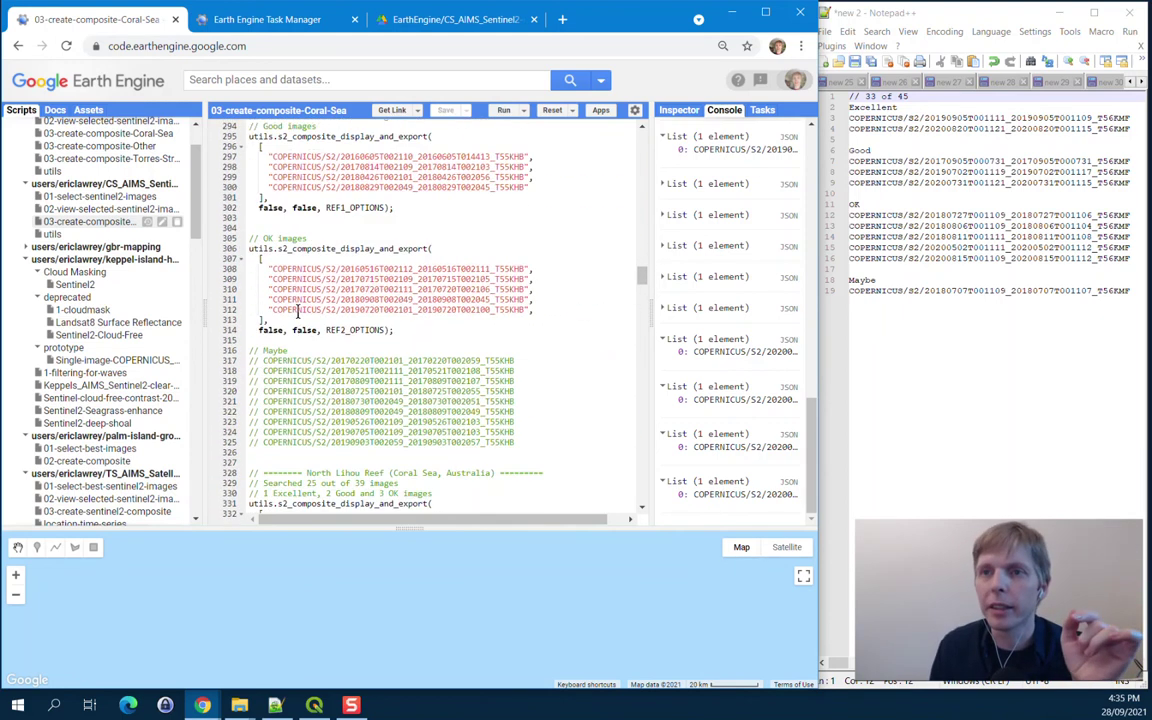
{"action": "scroll", "coordinate": [298, 313], "scroll_direction": "down", "scroll_amount": 20}
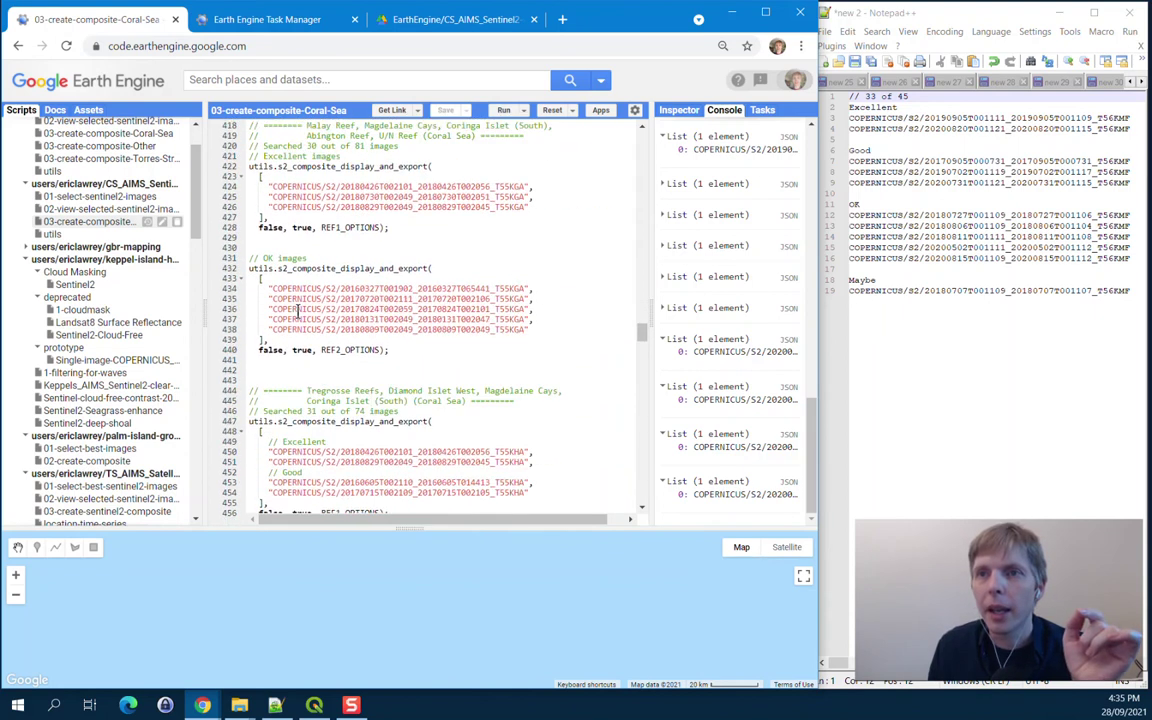
{"action": "scroll", "coordinate": [297, 312], "scroll_direction": "down", "scroll_amount": 6}
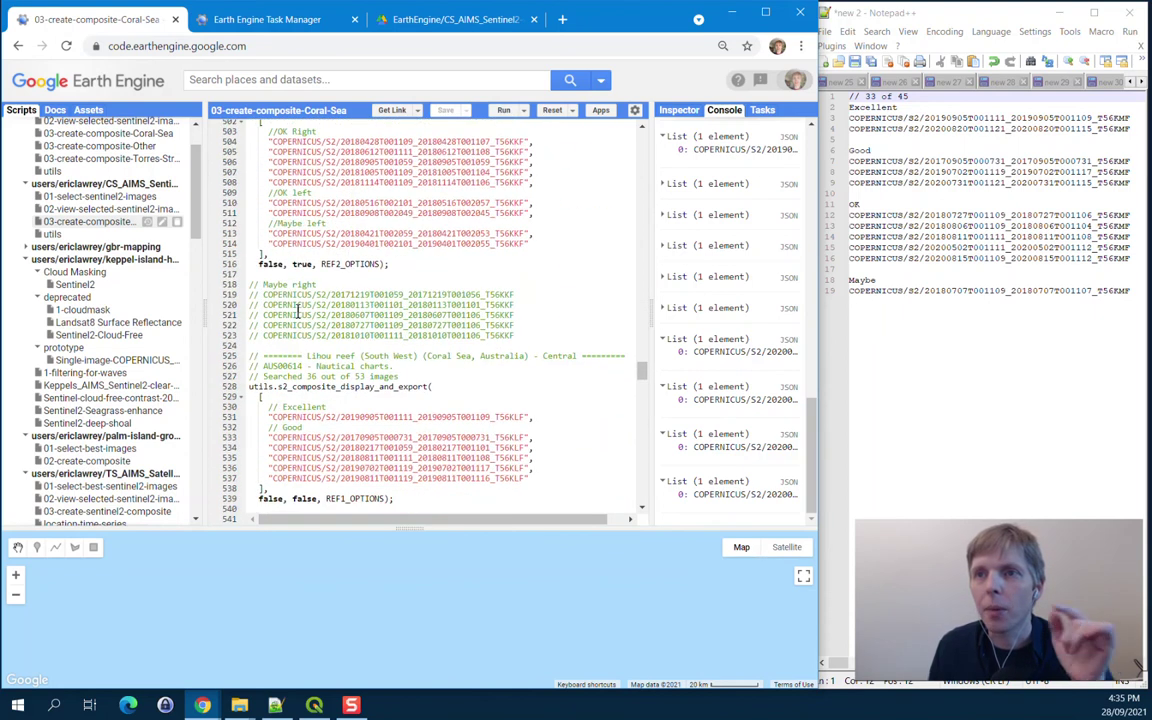
{"action": "scroll", "coordinate": [298, 312], "scroll_direction": "down", "scroll_amount": 10}
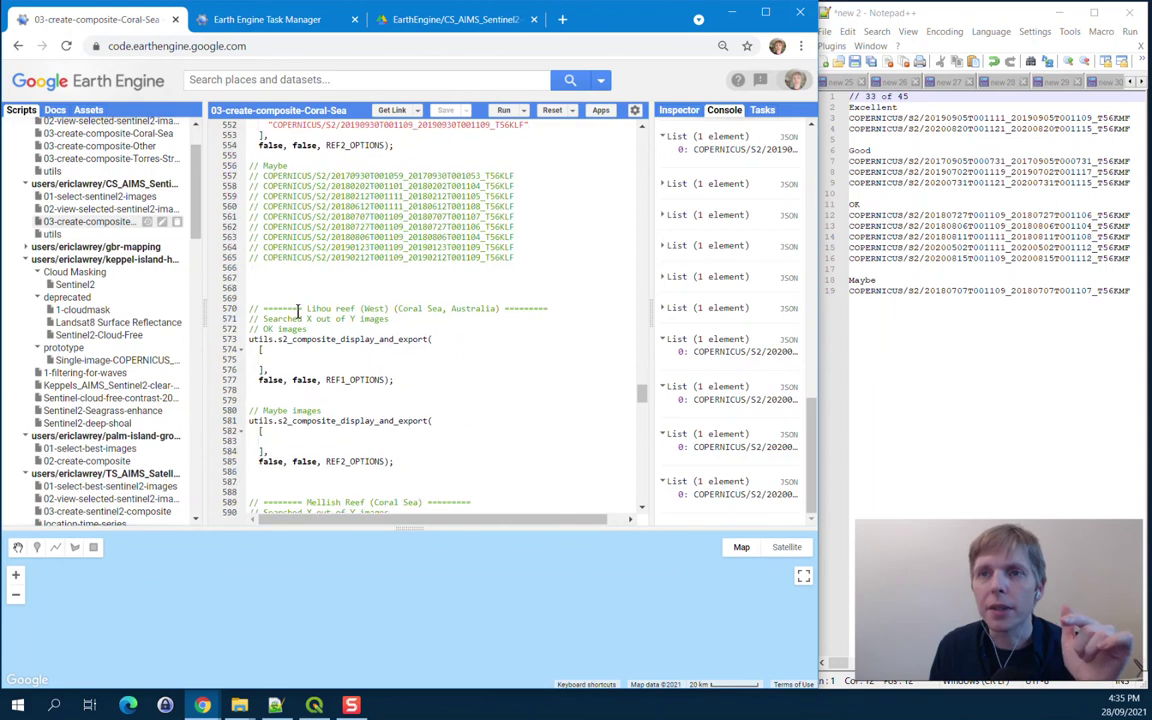
{"action": "scroll", "coordinate": [297, 312], "scroll_direction": "up", "scroll_amount": 6}
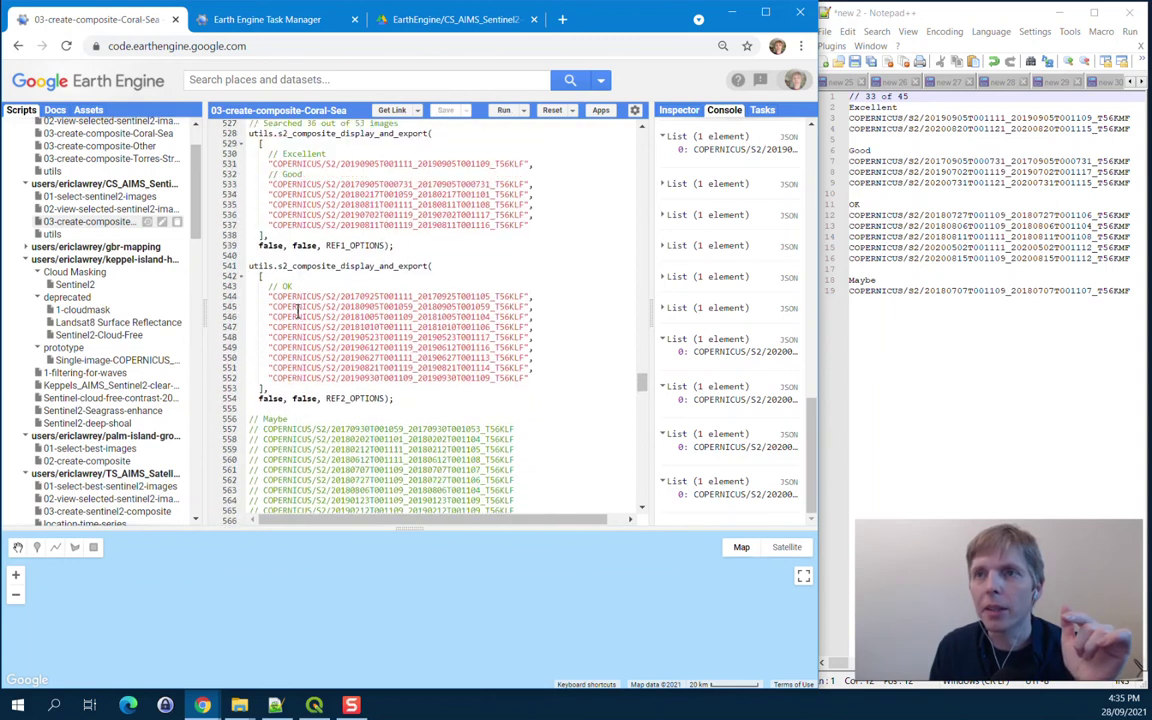
{"action": "scroll", "coordinate": [297, 312], "scroll_direction": "up", "scroll_amount": 1}
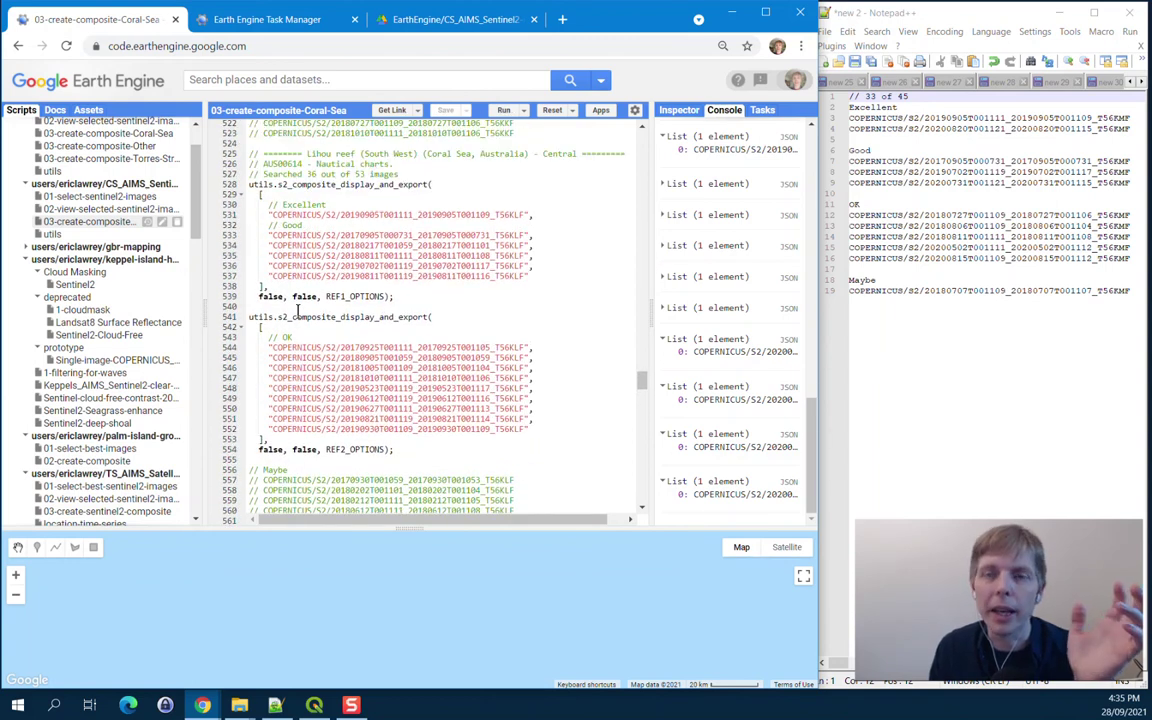
{"action": "scroll", "coordinate": [297, 312], "scroll_direction": "down", "scroll_amount": 6}
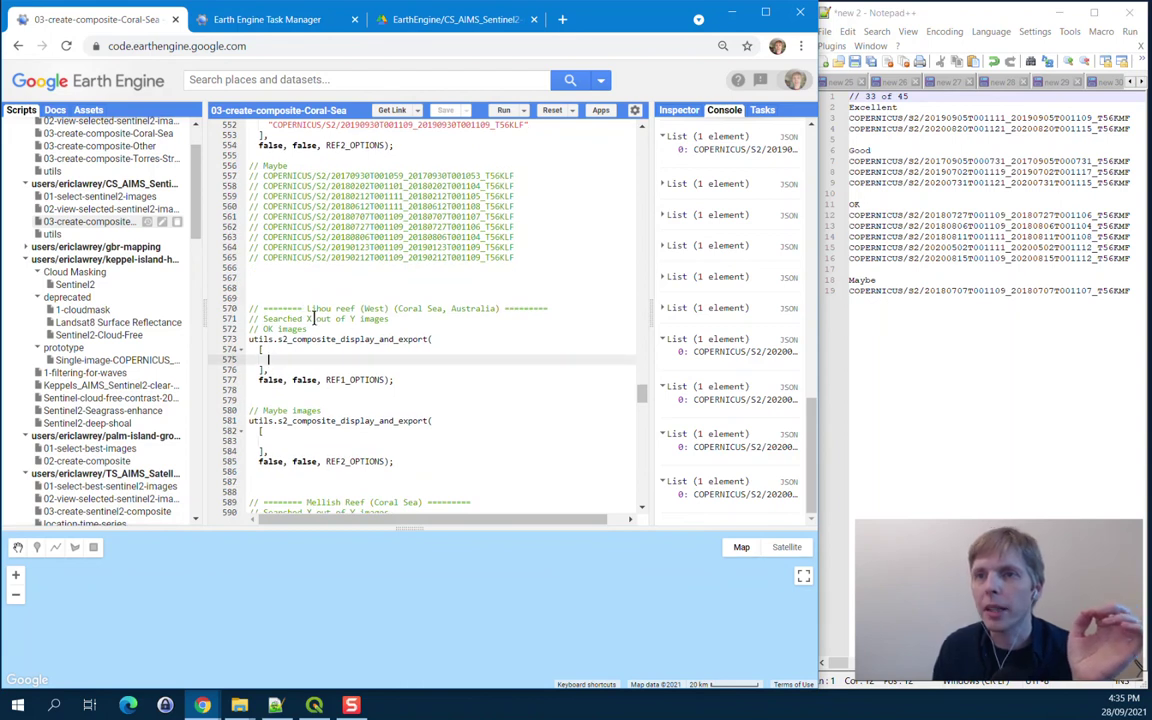
Step: Make the Lihou reef header read 'Searched 33 out of 45 images' and delete the // OK images line
{"action": "left_click", "coordinate": [414, 318]}
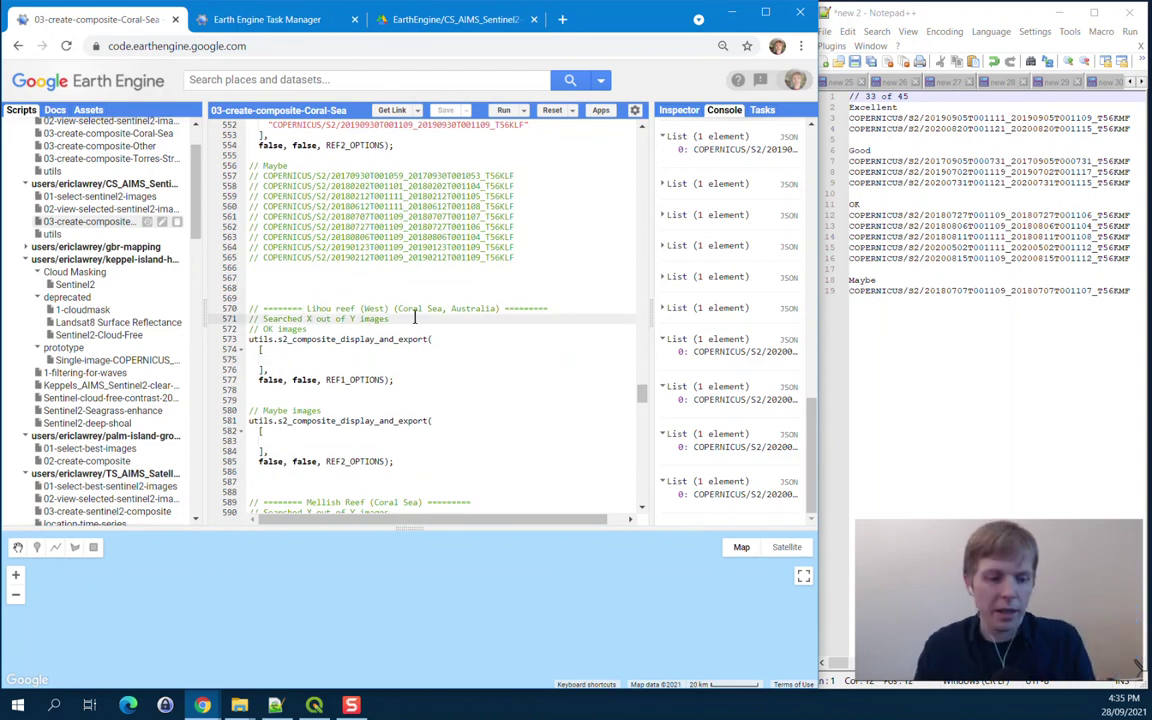
{"action": "key", "text": "ctrl+Left"}
{"action": "key", "text": "ctrl+Left"}
{"action": "key", "text": "ctrl+Left"}
{"action": "key", "text": "ctrl+Left"}
{"action": "key", "text": "ctrl+Left"}
{"action": "key", "text": "shift+Right"}
{"action": "type", "text": "33"}
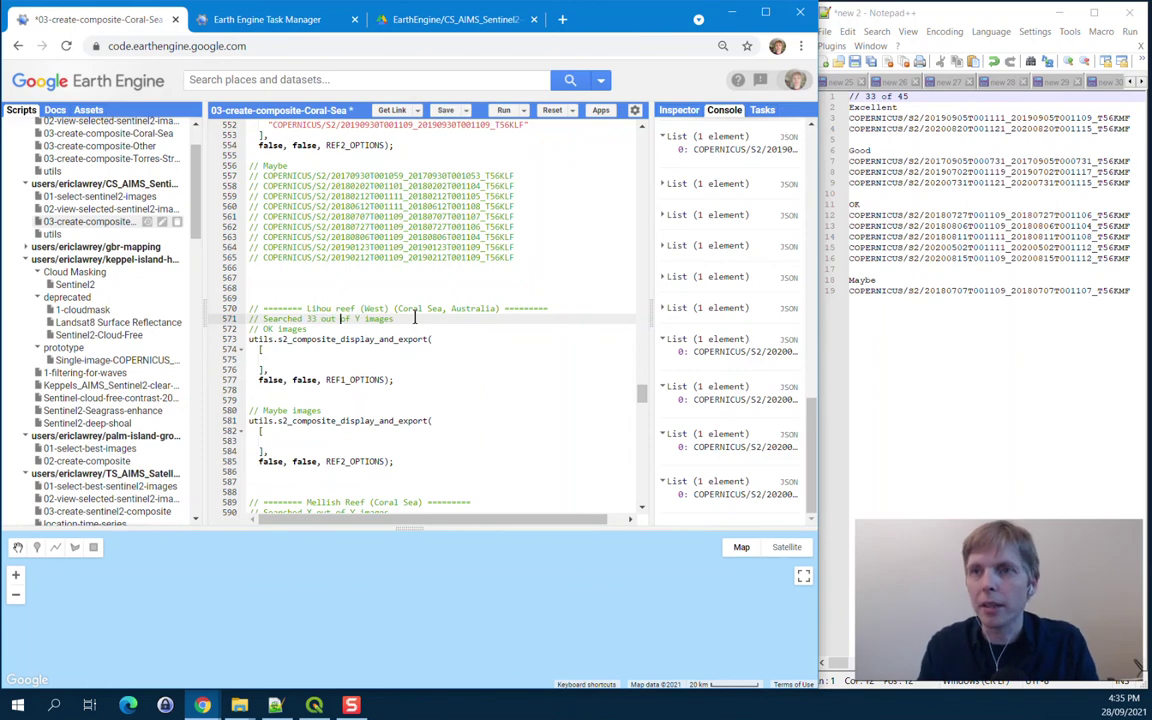
{"action": "type", "text": "5"}
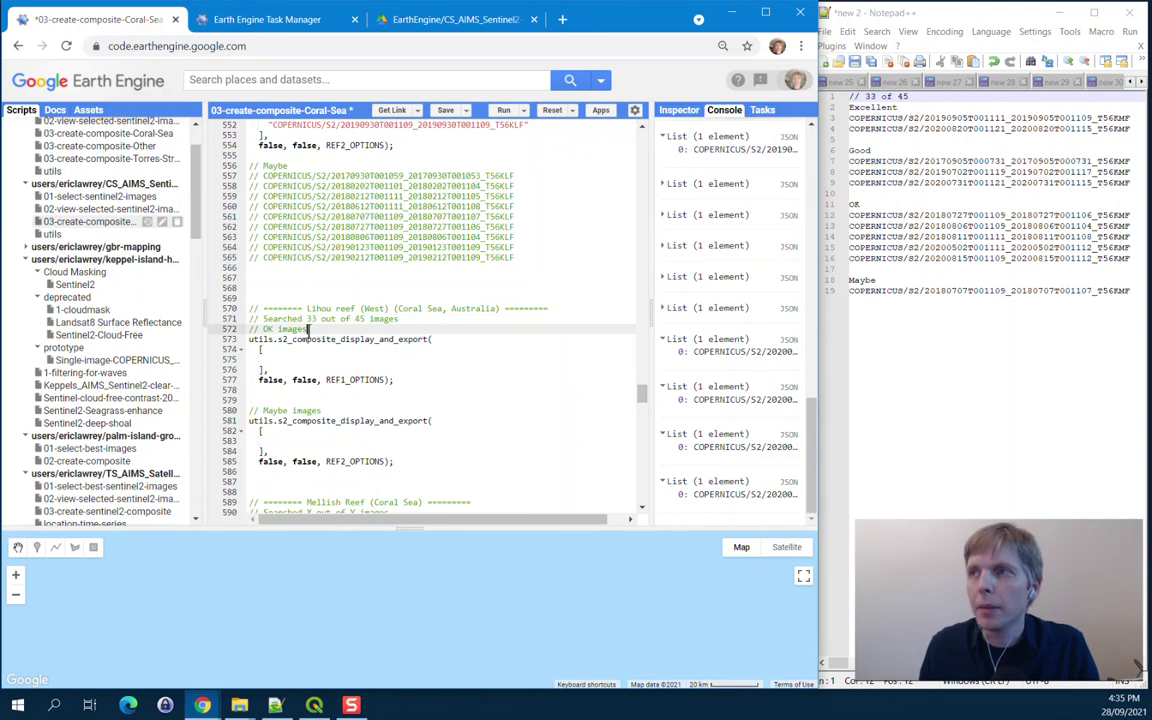
{"action": "left_click_drag", "start_coordinate": [320, 329], "coordinate": [248, 331]}
{"action": "key", "text": "Delete"}
{"action": "key", "text": "Delete"}
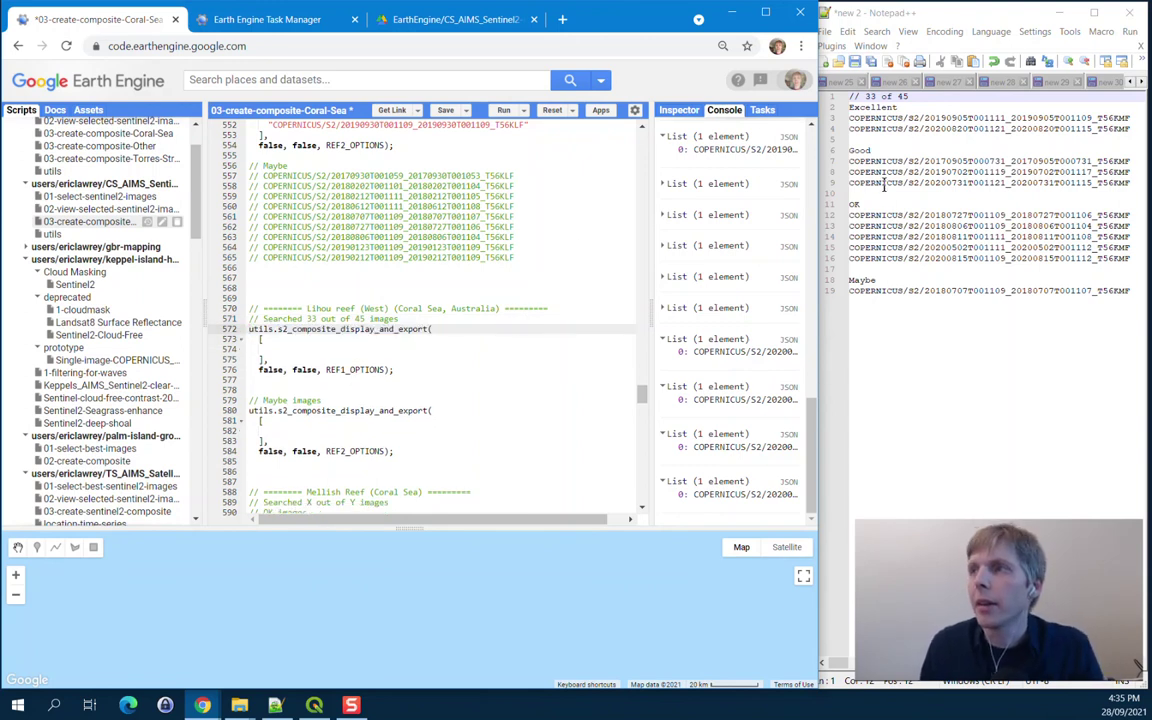
Step: Indent and comment out the Excellent heading, and wrap both Excellent IDs in quotes with trailing commas
{"action": "left_click", "coordinate": [850, 108]}
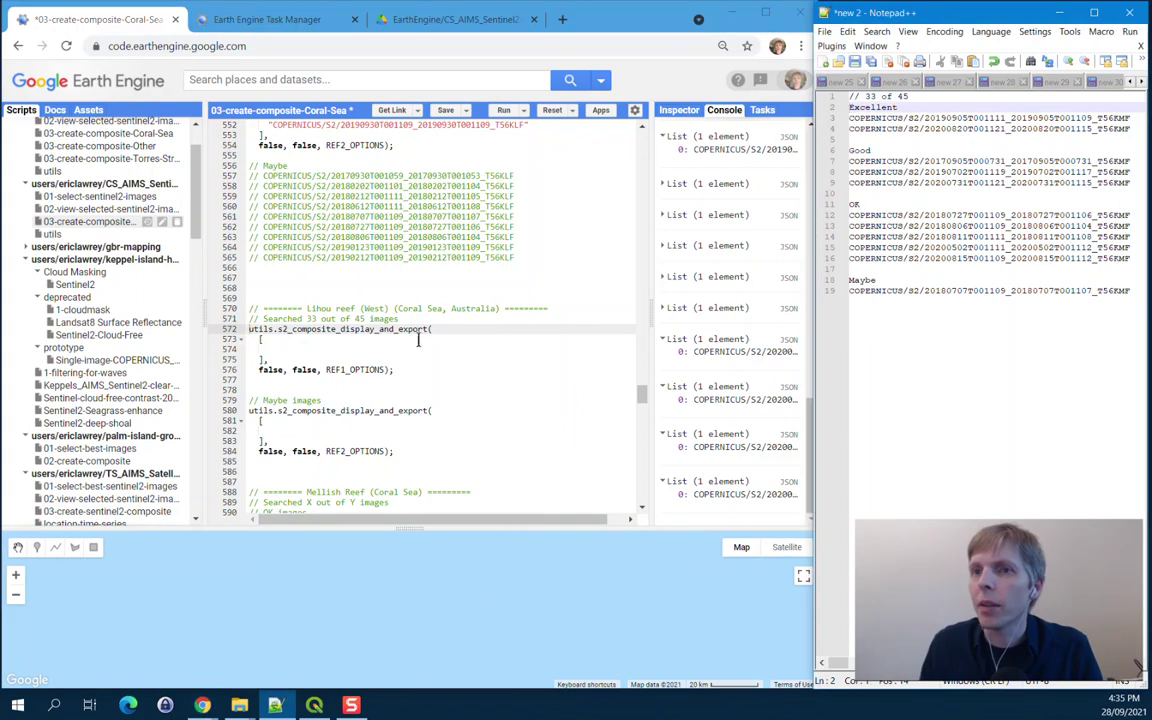
{"action": "scroll", "coordinate": [300, 210], "scroll_direction": "up", "scroll_amount": 3}
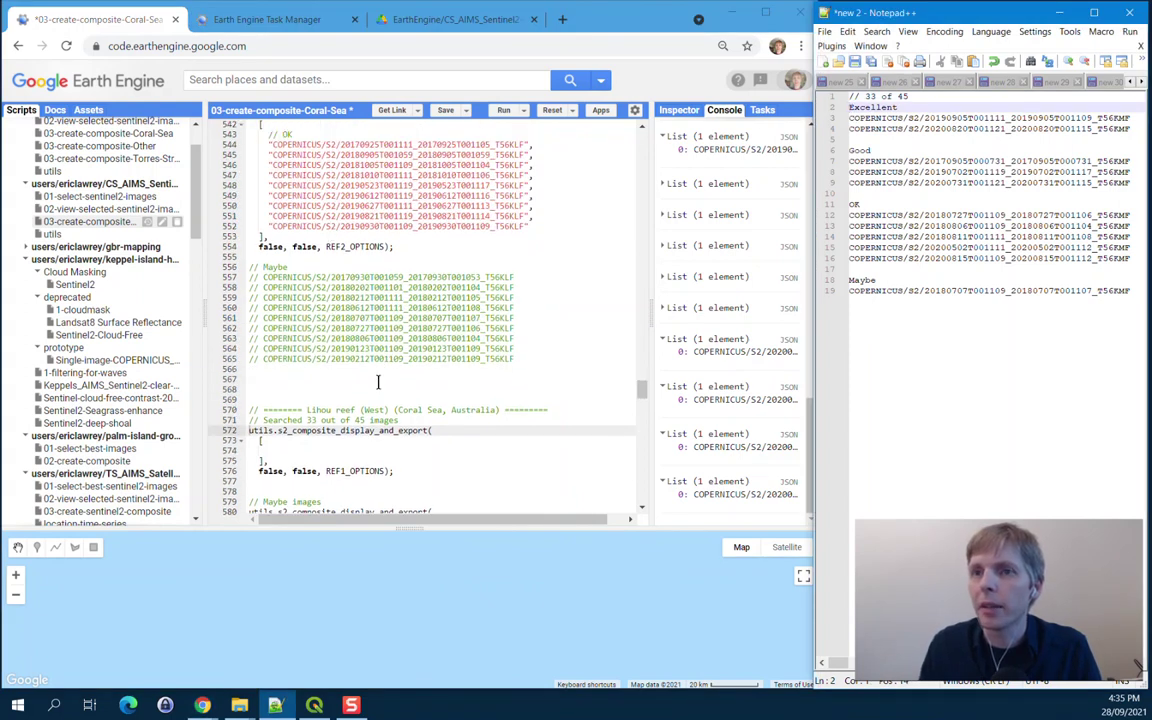
{"action": "scroll", "coordinate": [345, 245], "scroll_direction": "down", "scroll_amount": 3}
{"action": "left_click", "coordinate": [881, 138]}
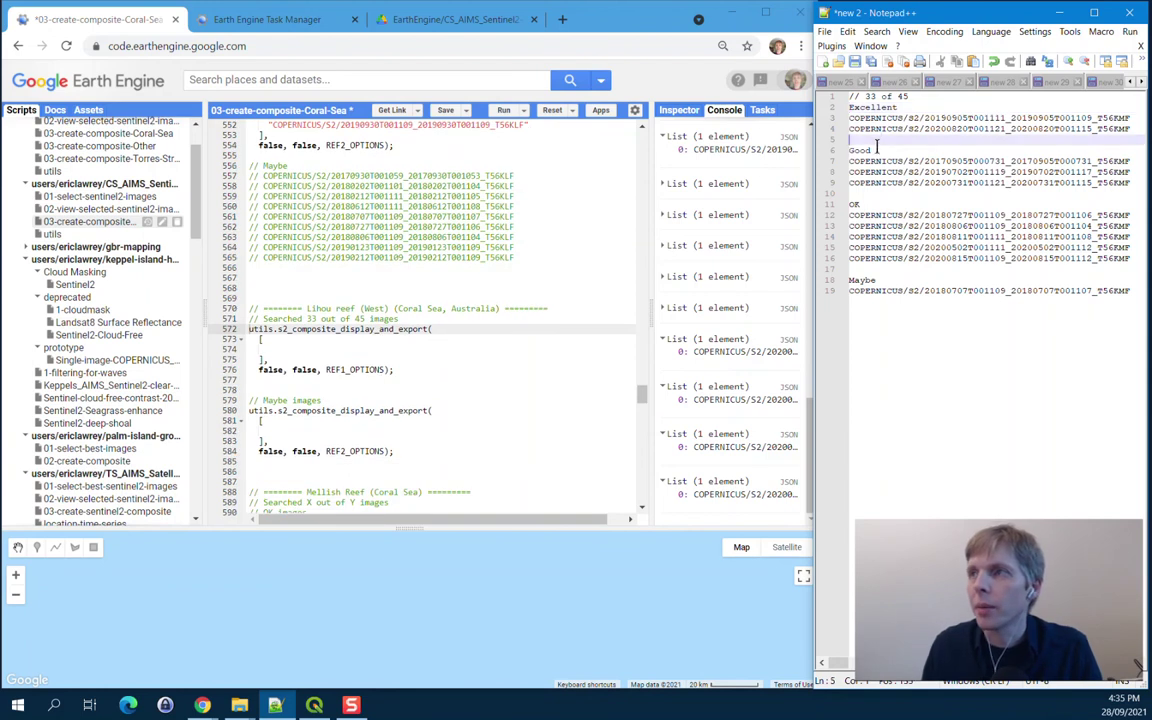
{"action": "left_click", "coordinate": [849, 107]}
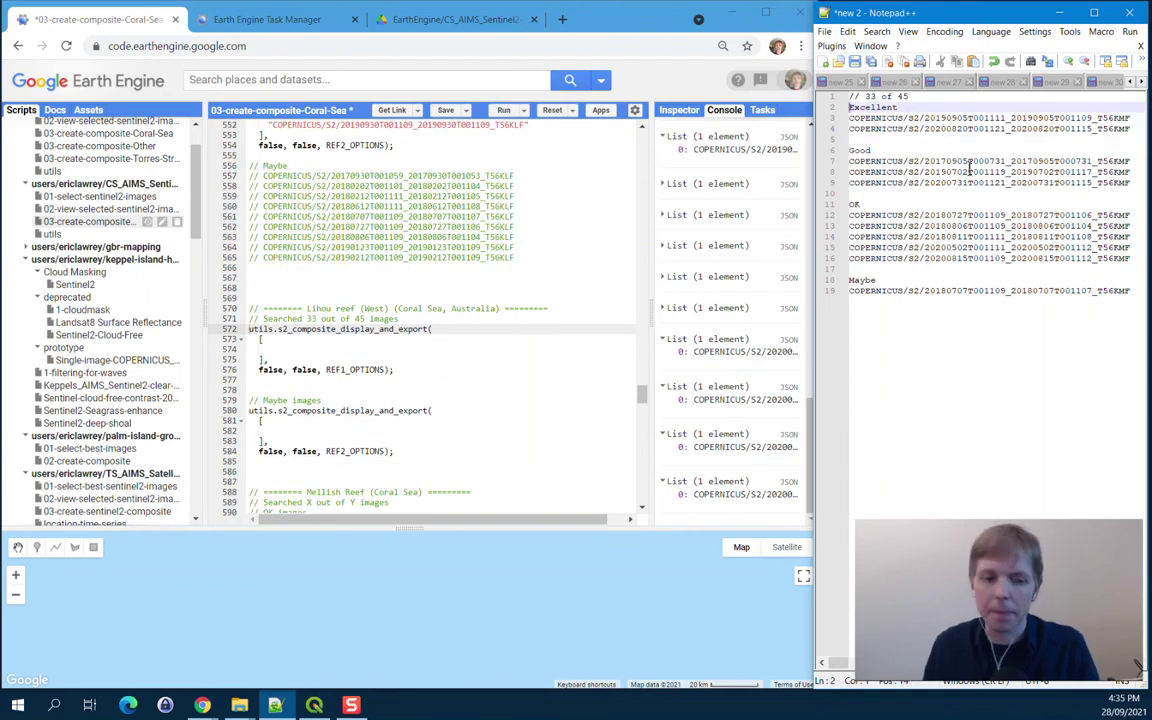
{"action": "key", "text": "Tab"}
{"action": "key", "text": "Tab"}
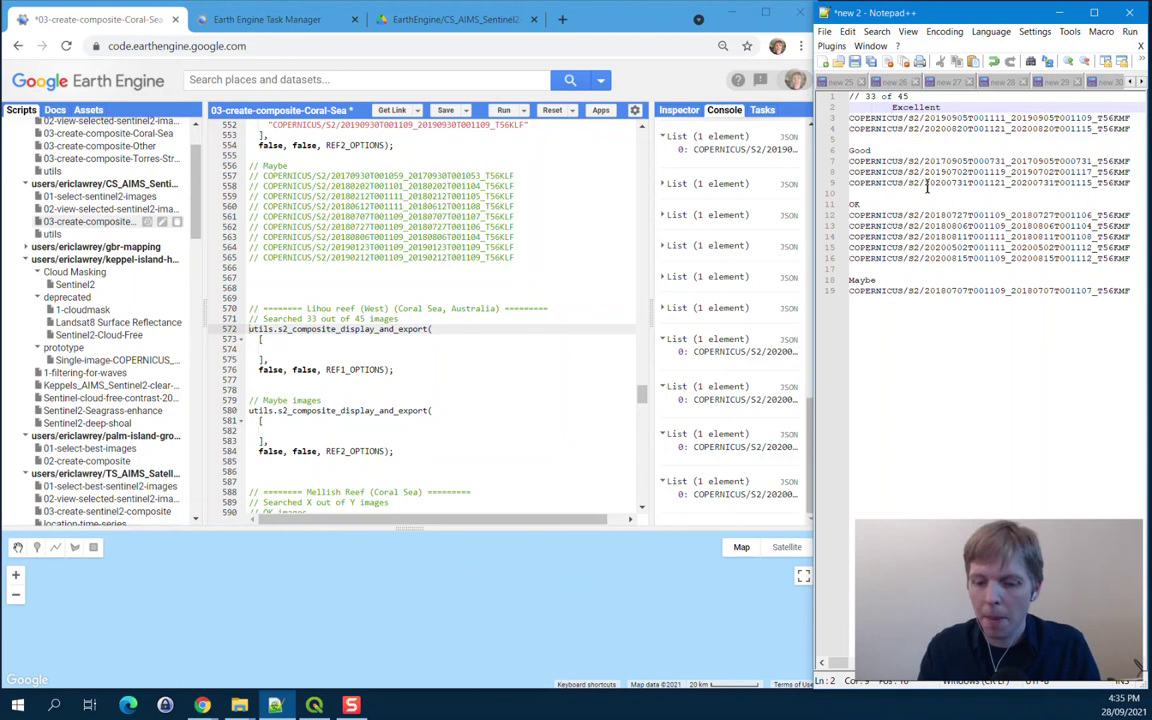
{"action": "type", "text": "//"}
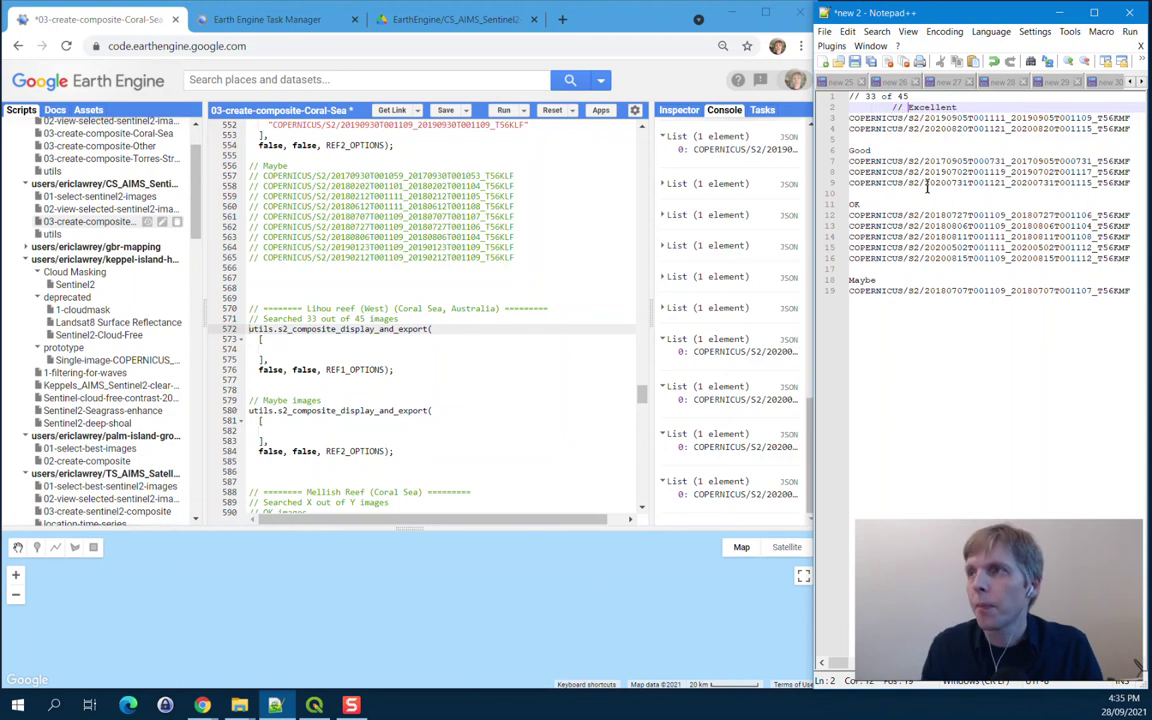
{"action": "left_click", "coordinate": [850, 118]}
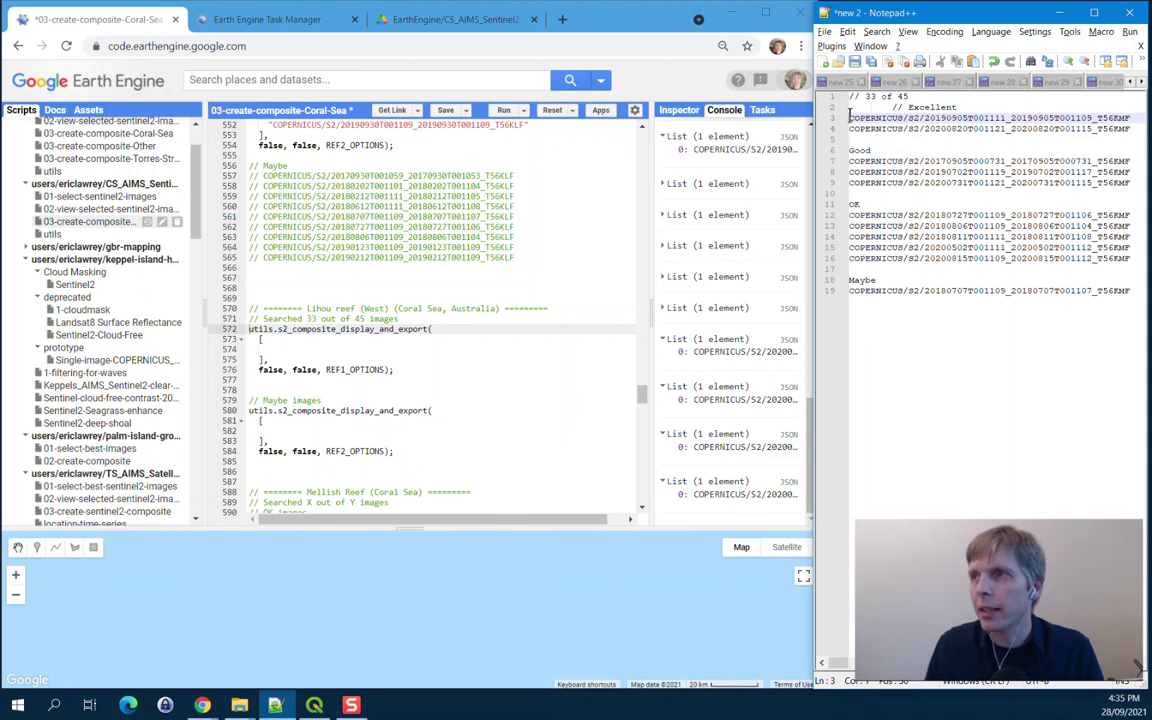
{"action": "left_click", "coordinate": [850, 128], "text": "alt+shift"}
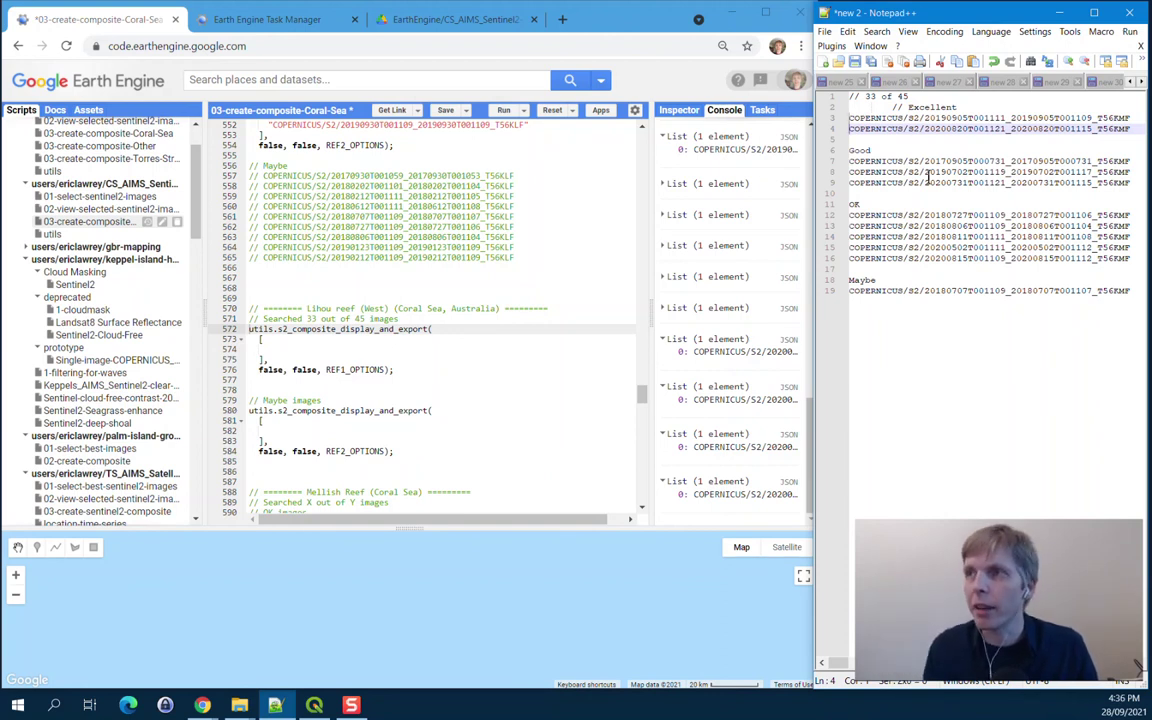
{"action": "key", "text": "Tab"}
{"action": "key", "text": "Tab"}
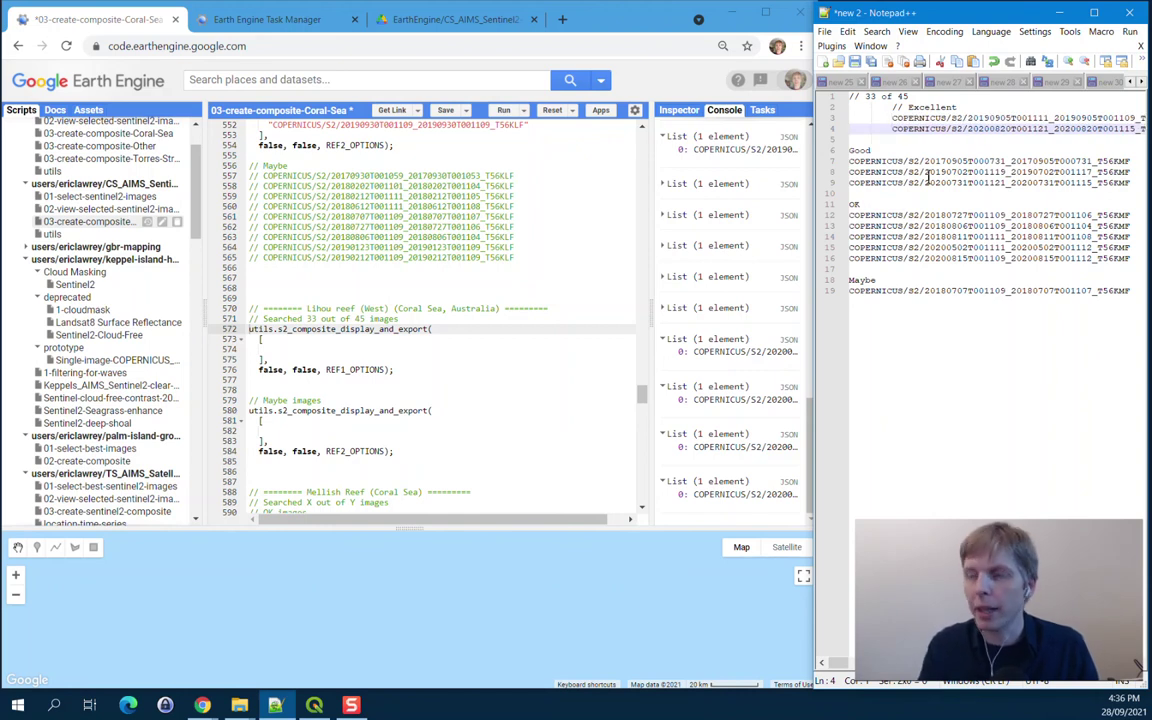
{"action": "type", "text": "\""}
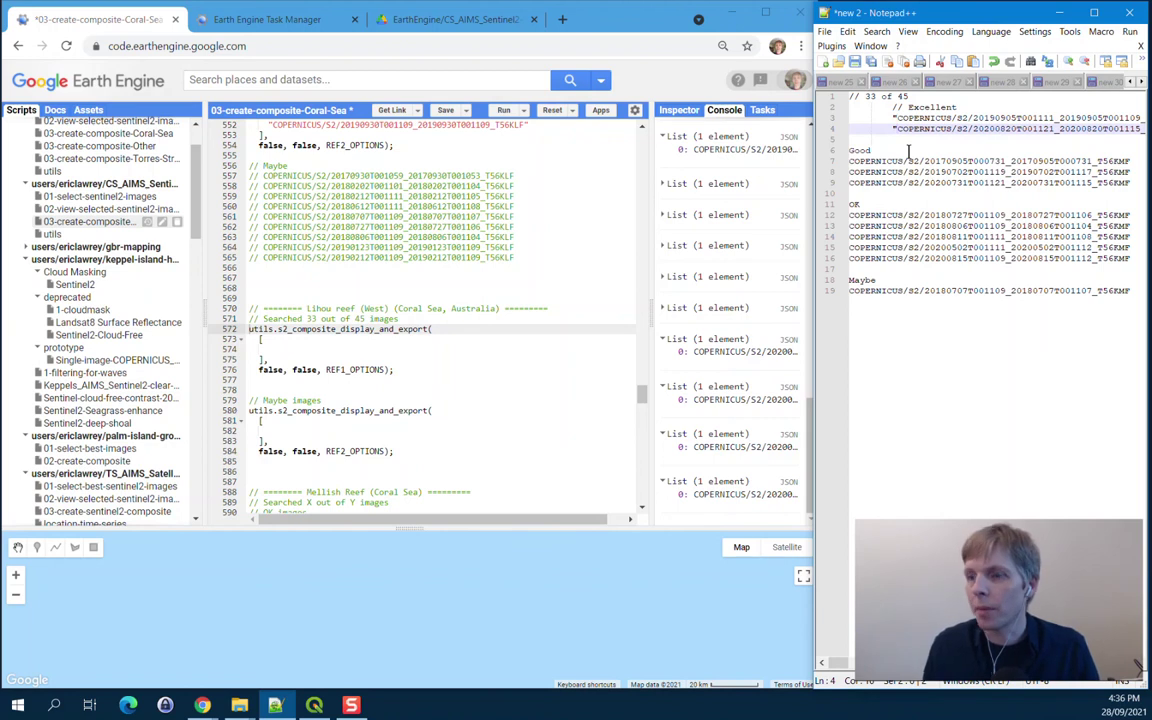
{"action": "key", "text": "Escape"}
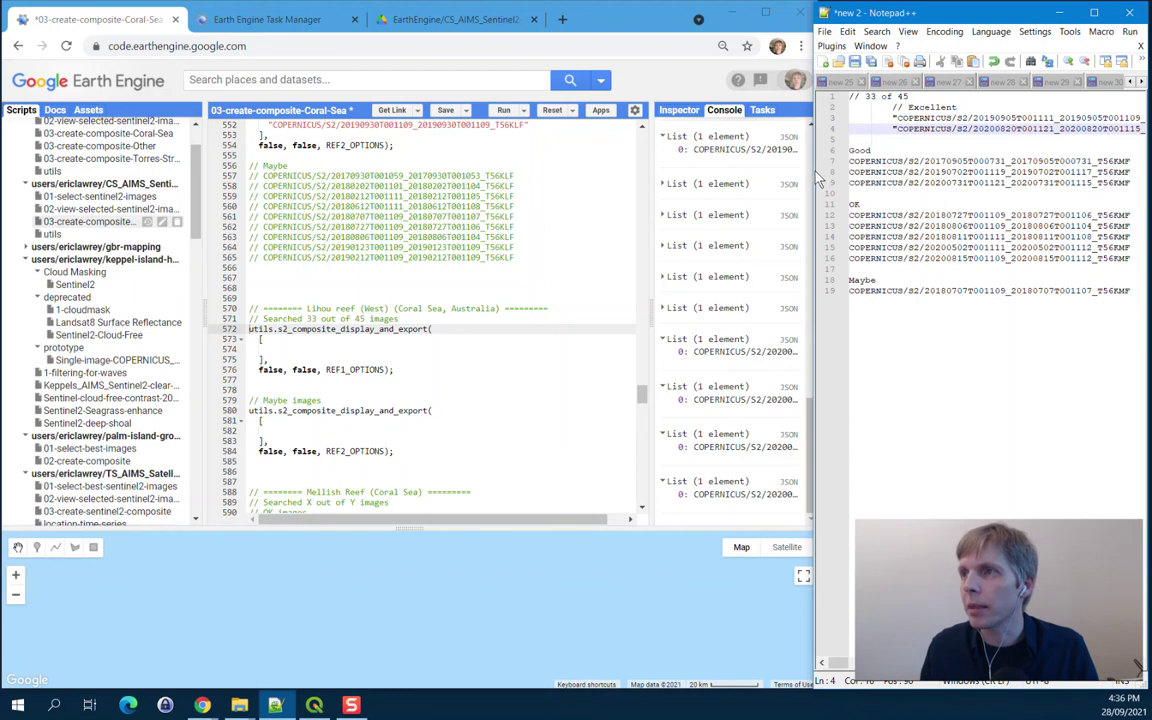
{"action": "left_click_drag", "start_coordinate": [815, 172], "coordinate": [660, 172]}
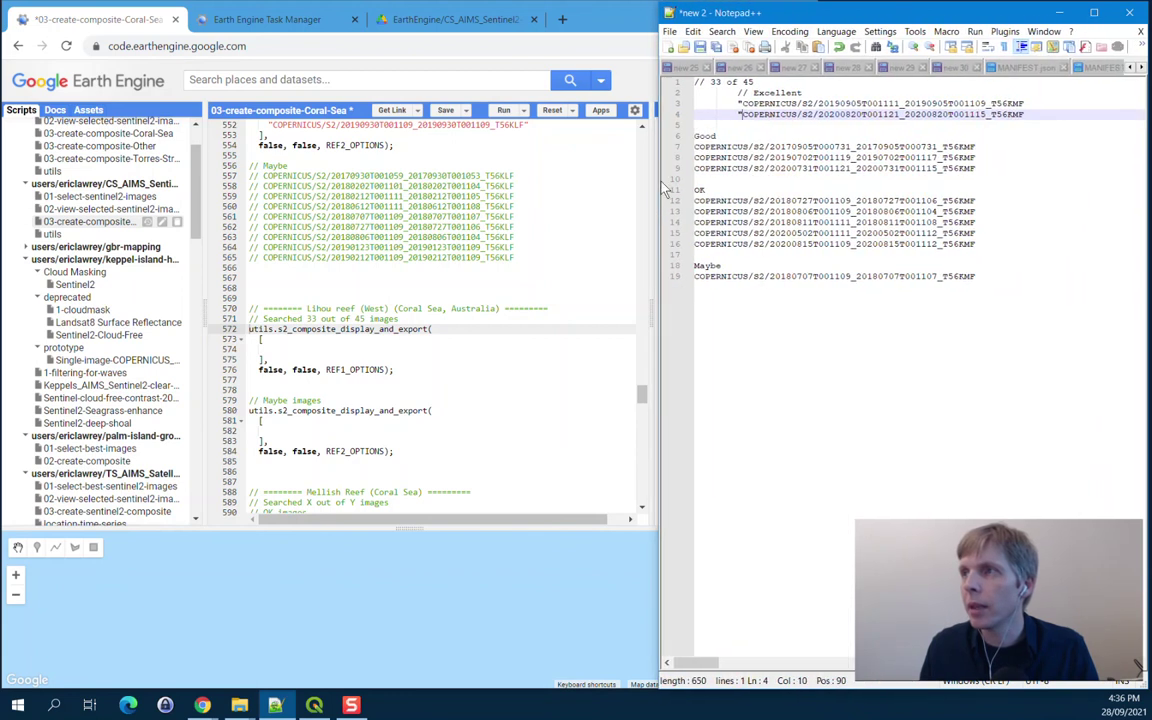
{"action": "left_click", "coordinate": [1024, 104]}
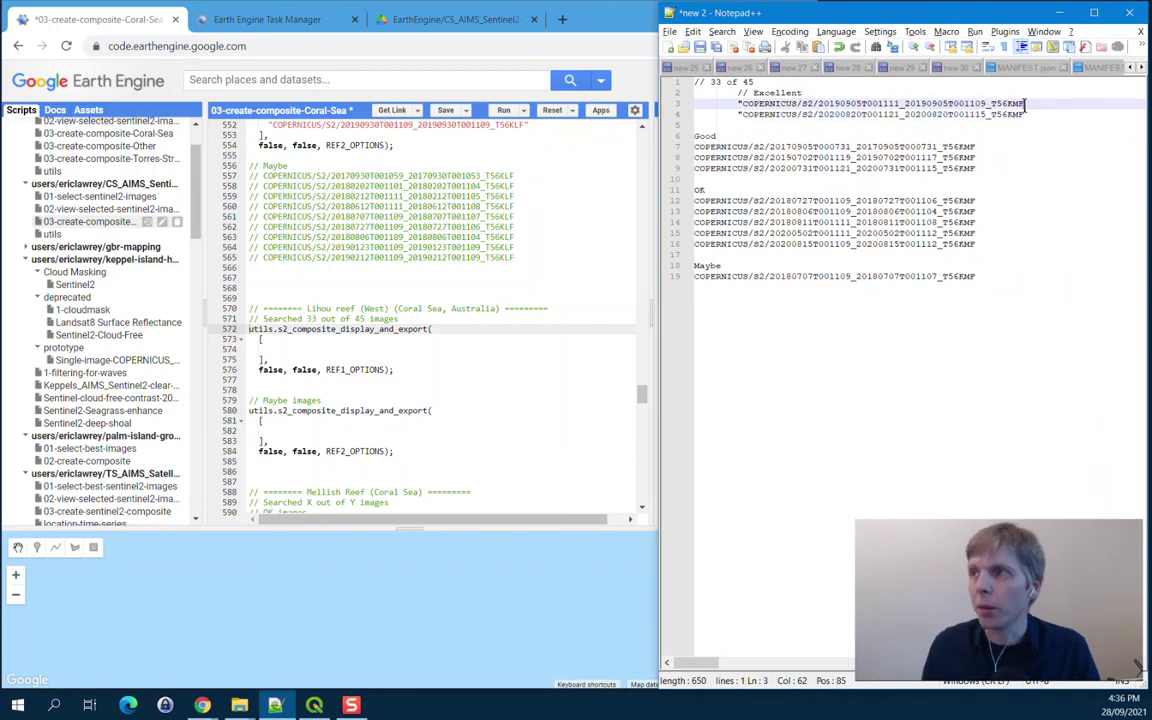
{"action": "left_click", "coordinate": [1024, 114], "text": "alt+shift"}
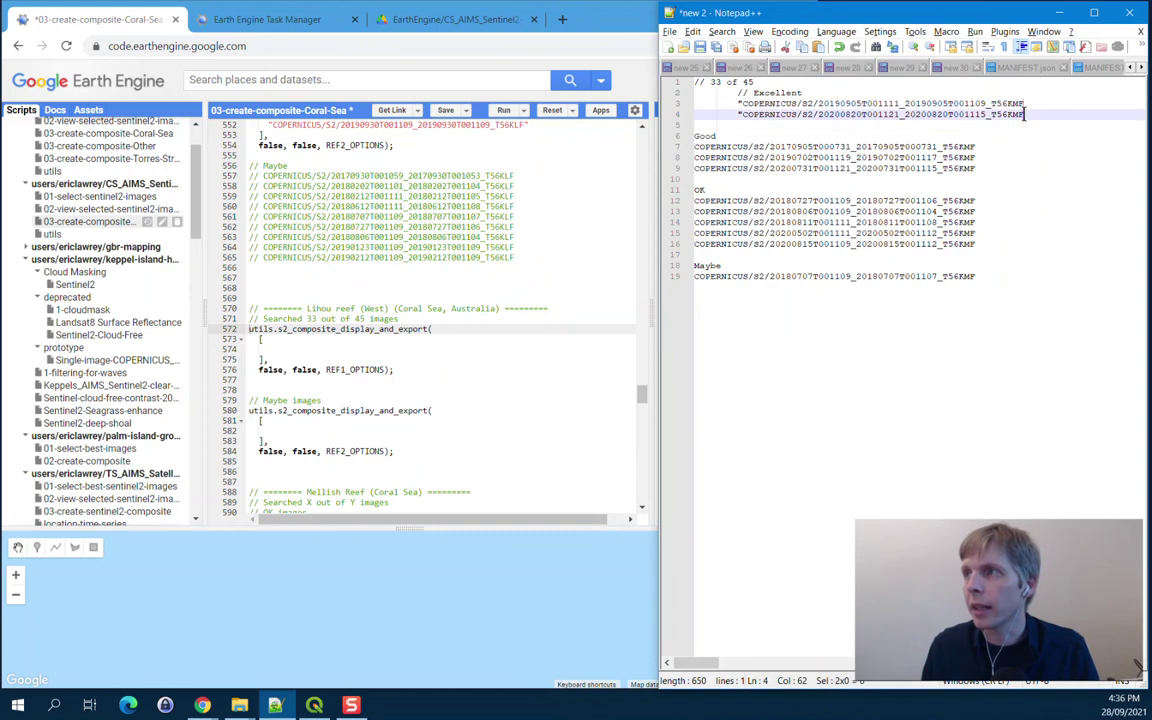
{"action": "type", "text": "\","}
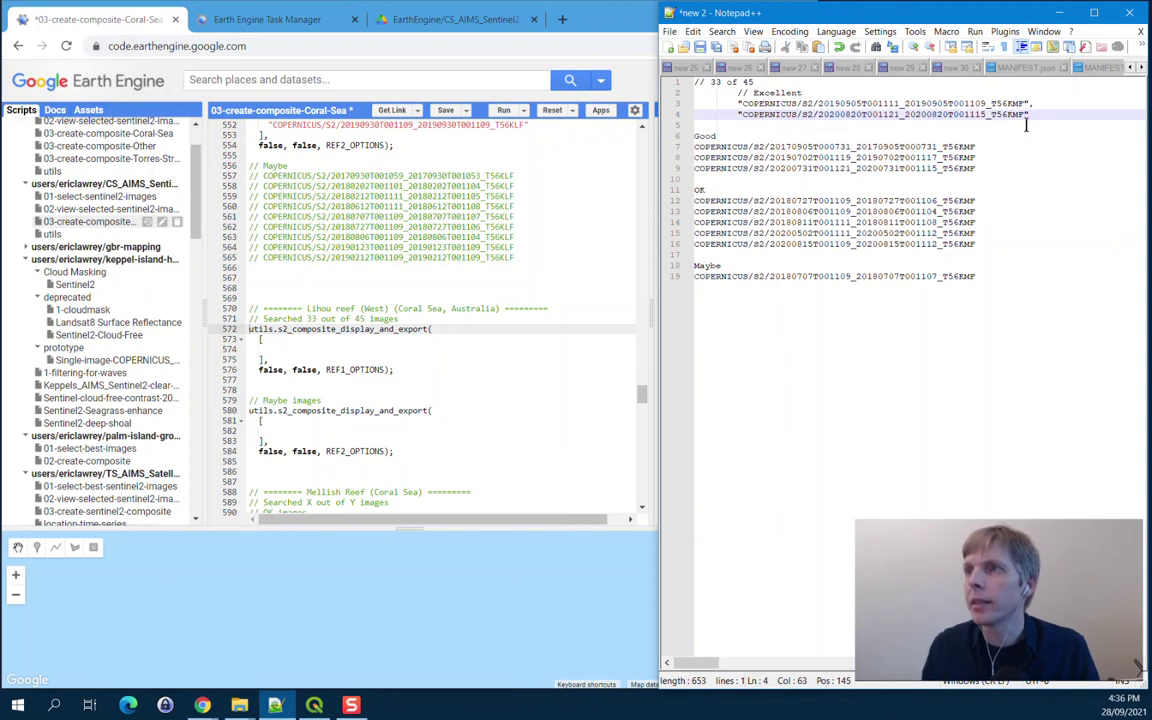
Step: Format the Good heading and three Good IDs the same way, drop the final comma, and select both groups
{"action": "left_click", "coordinate": [1033, 125]}
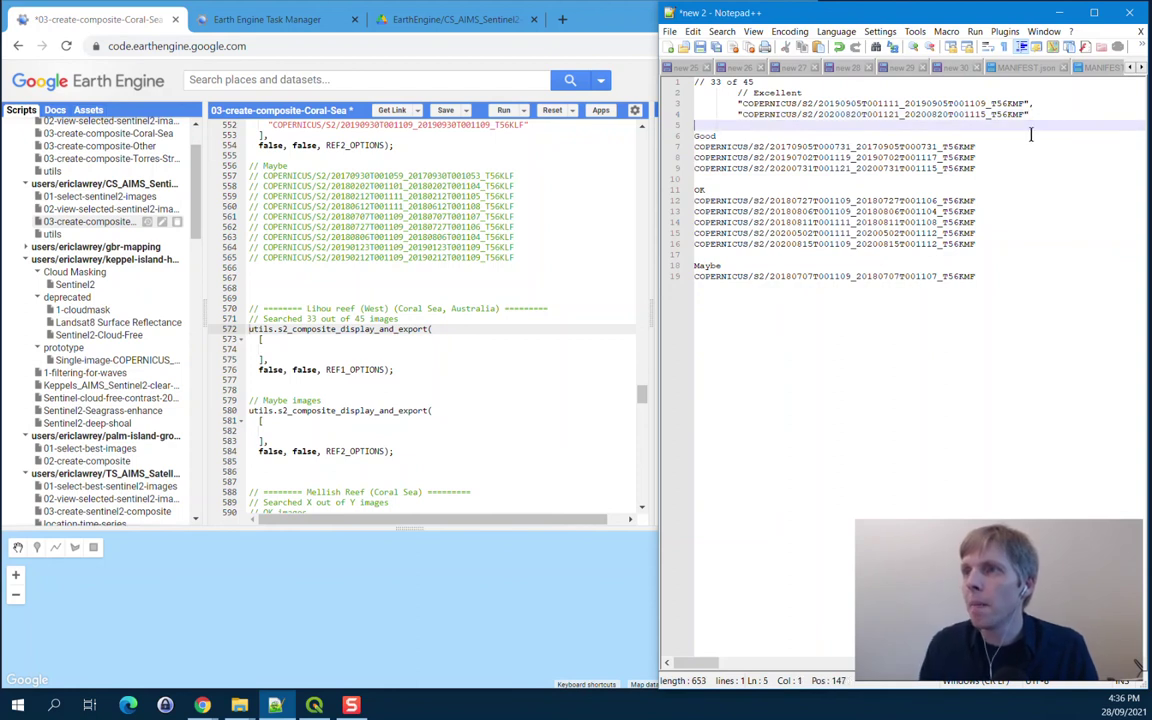
{"action": "key", "text": "Delete"}
{"action": "key", "text": "Tab"}
{"action": "type", "text": "//"}
{"action": "key", "text": "Down"}
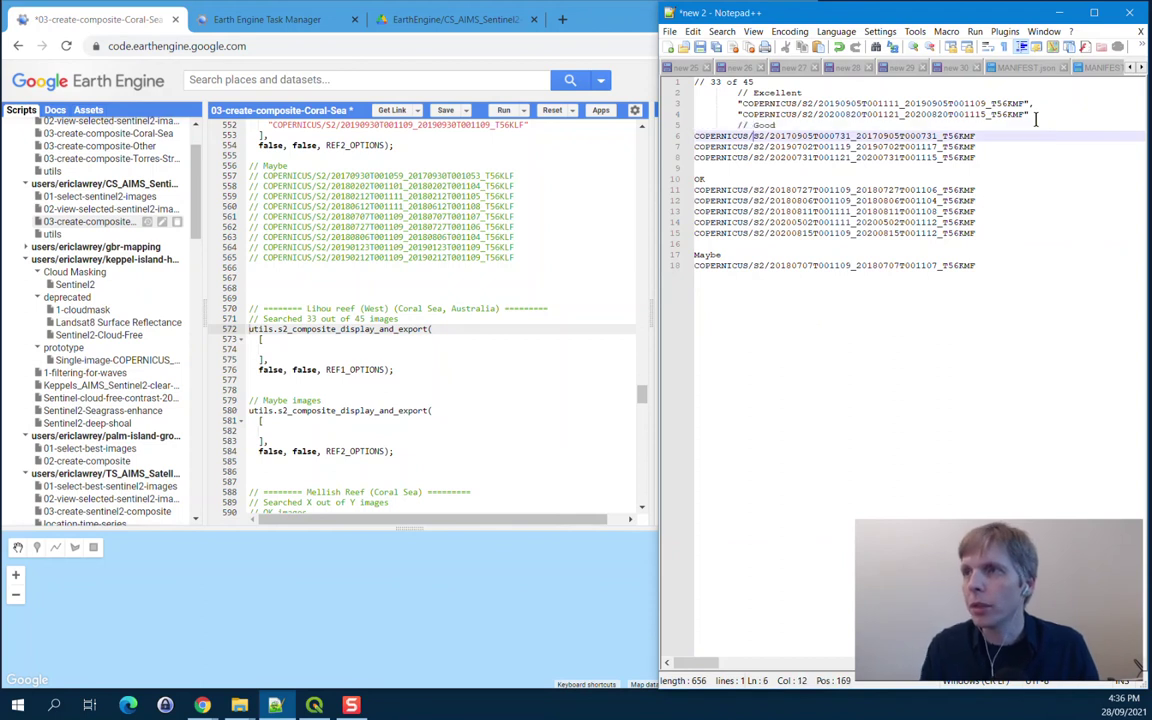
{"action": "left_click", "coordinate": [697, 136]}
{"action": "key", "text": "alt+shift+Down"}
{"action": "key", "text": "alt+shift+Down"}
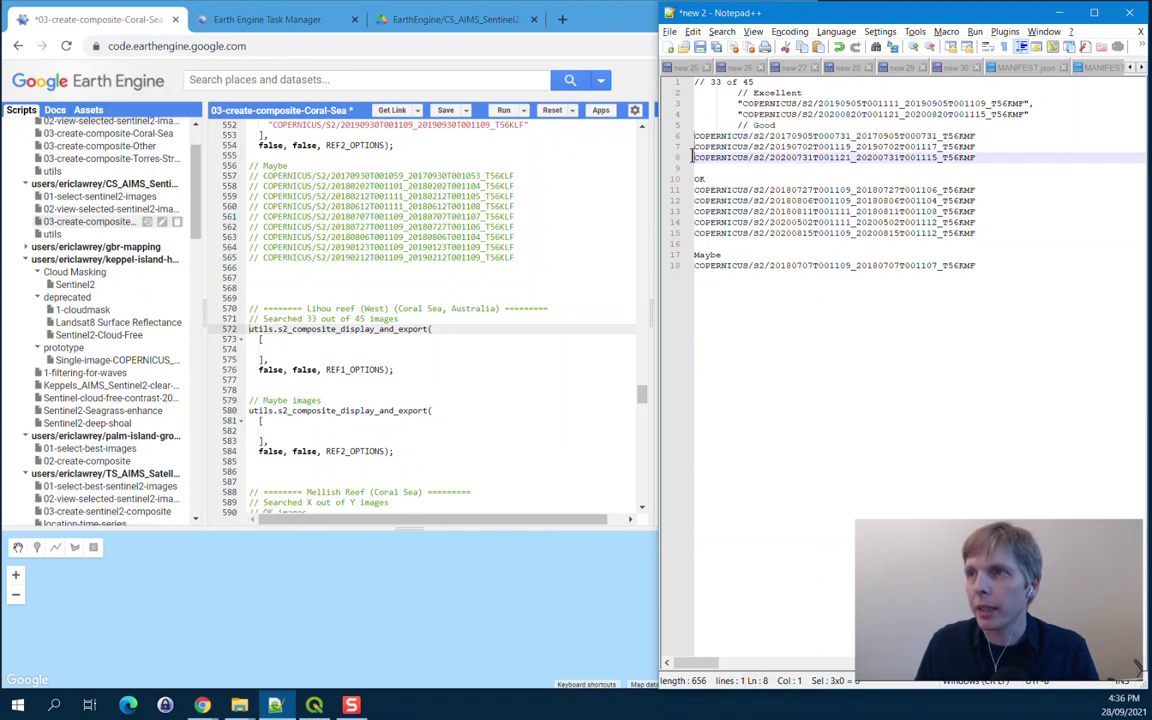
{"action": "key", "text": "Tab"}
{"action": "key", "text": "Tab"}
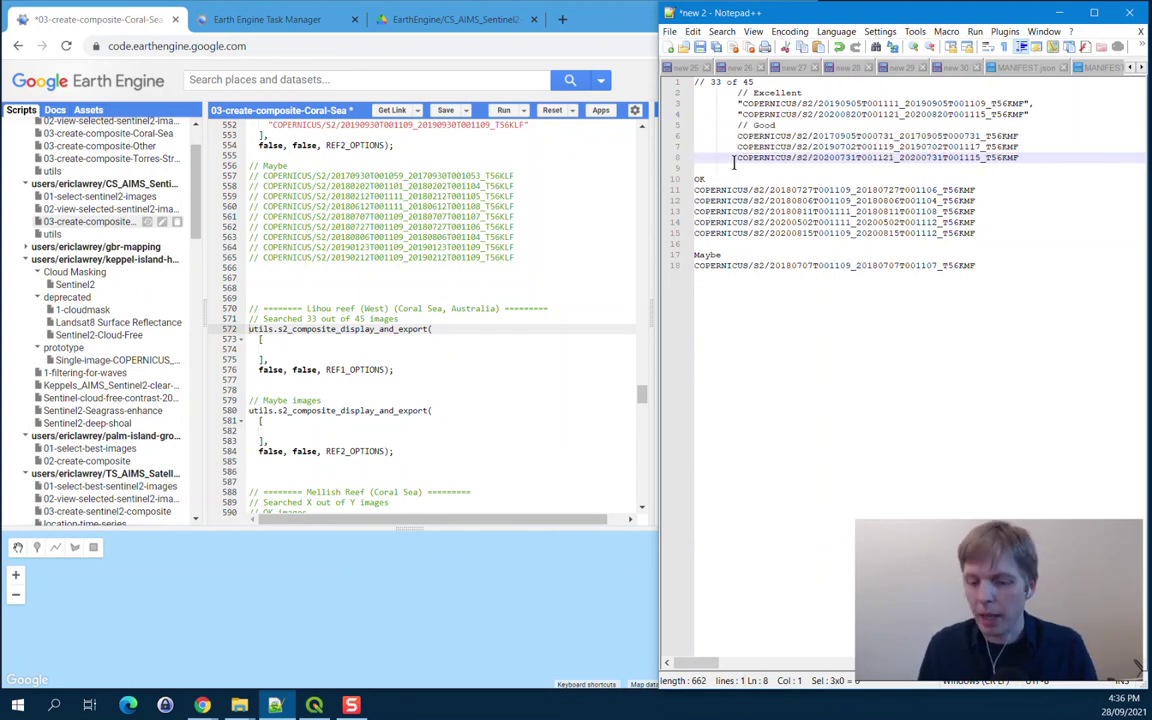
{"action": "type", "text": "\""}
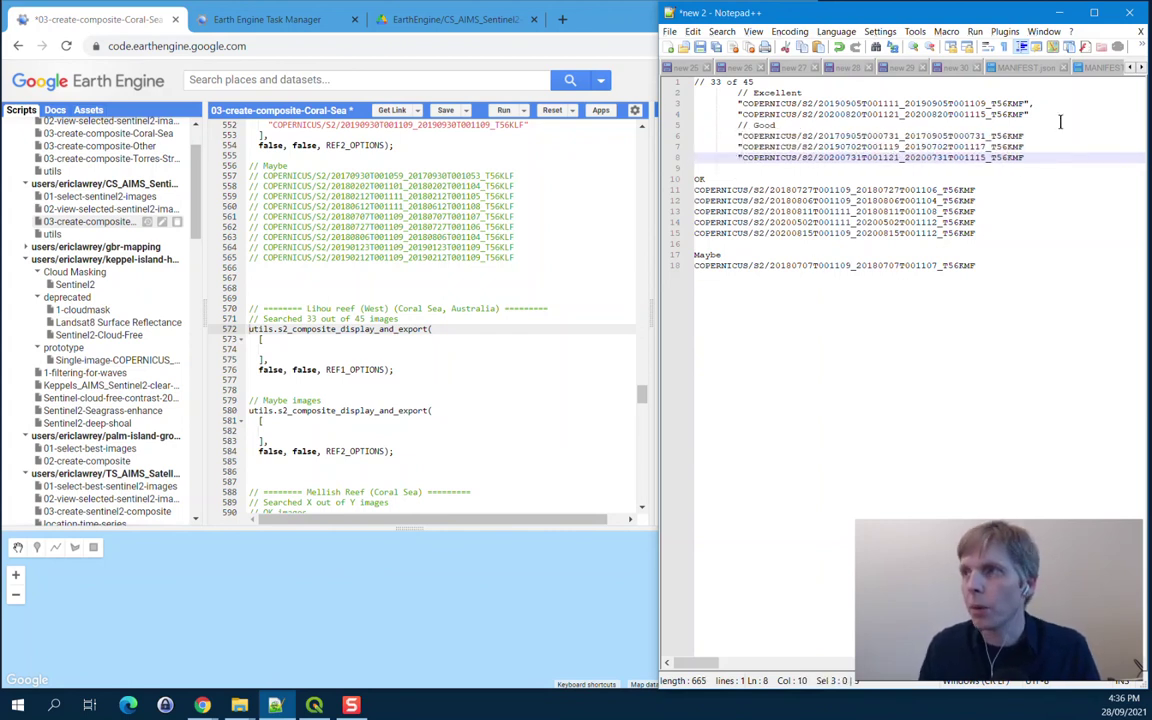
{"action": "left_click", "coordinate": [1025, 136]}
{"action": "left_click", "coordinate": [1025, 157], "text": "alt+shift"}
{"action": "type", "text": "\","}
{"action": "key", "text": "Escape"}
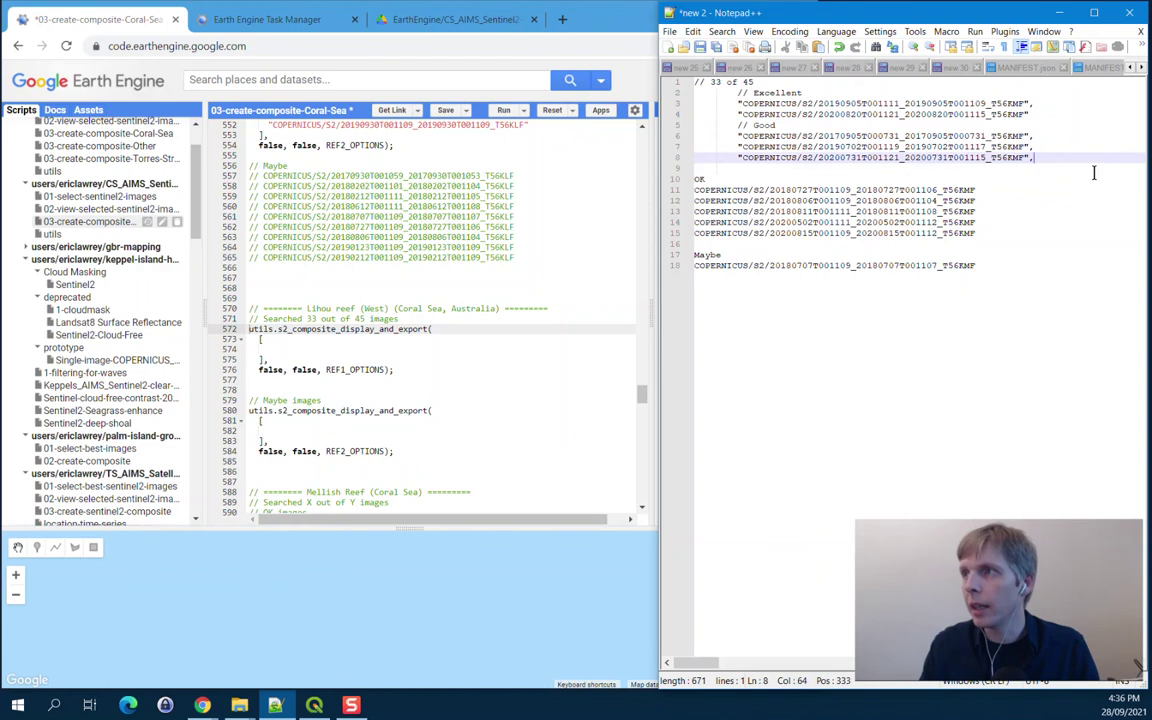
{"action": "key", "text": "BackSpace"}
{"action": "key", "text": "Up"}
{"action": "key", "text": "Up"}
{"action": "key", "text": "Up"}
{"action": "key", "text": "Up"}
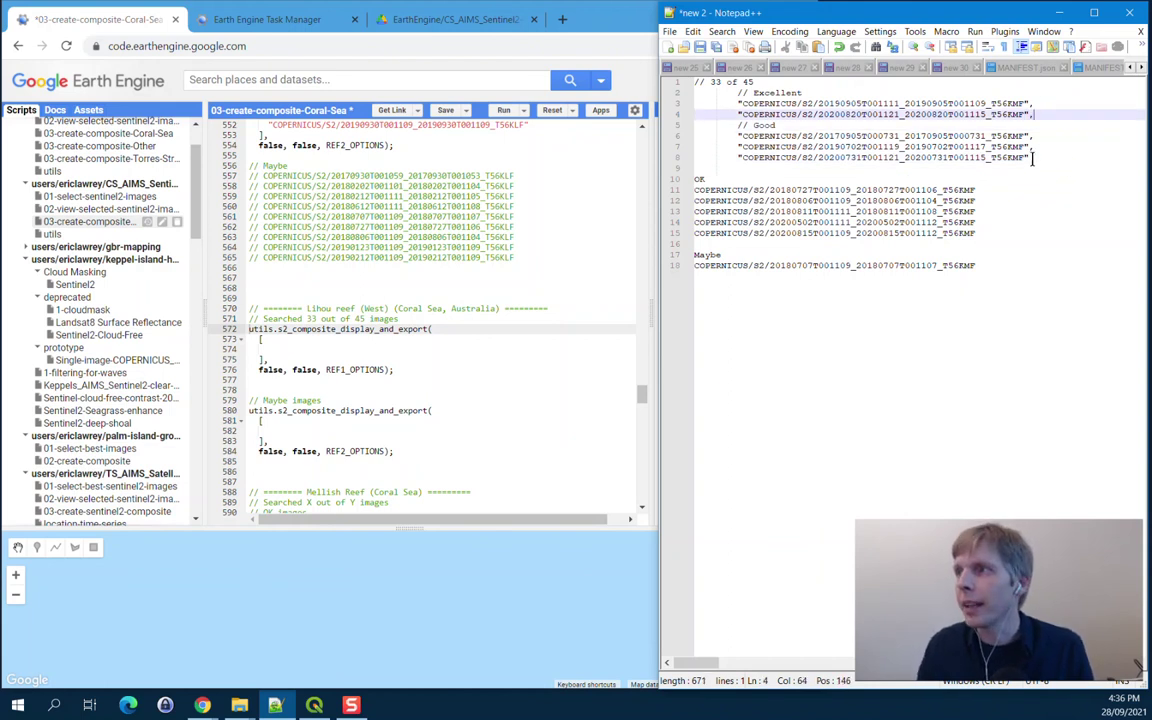
{"action": "left_click_drag", "start_coordinate": [1032, 158], "coordinate": [742, 101]}
Step: Paste the two Excellent and three Good ID lines into the Lihou reef REF1 list
{"action": "key", "text": "ctrl+c"}
{"action": "left_click", "coordinate": [290, 349]}
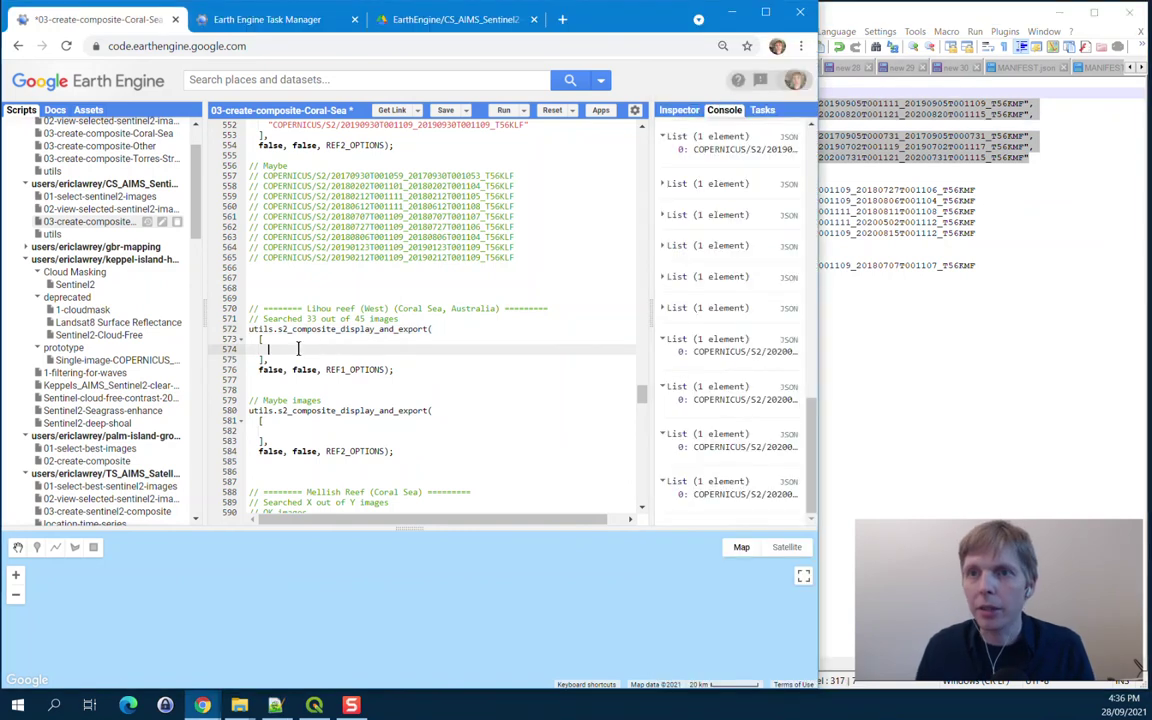
{"action": "key", "text": "ctrl+v"}
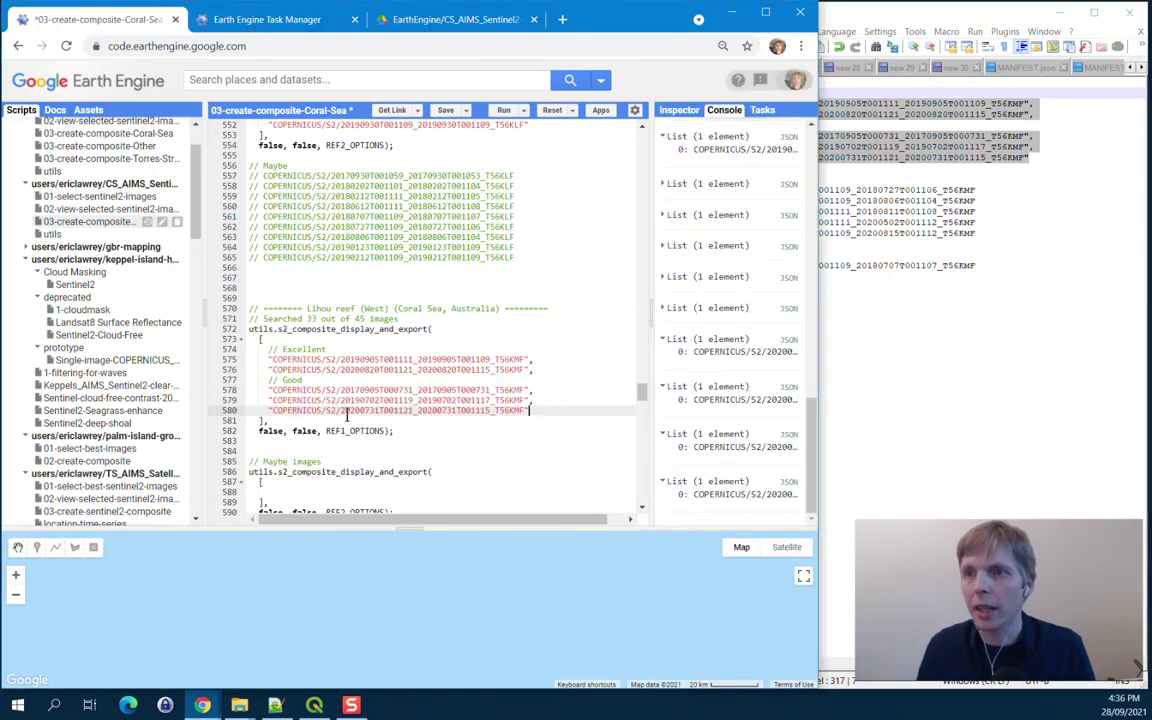
{"action": "scroll", "coordinate": [409, 383], "scroll_direction": "down", "scroll_amount": 3}
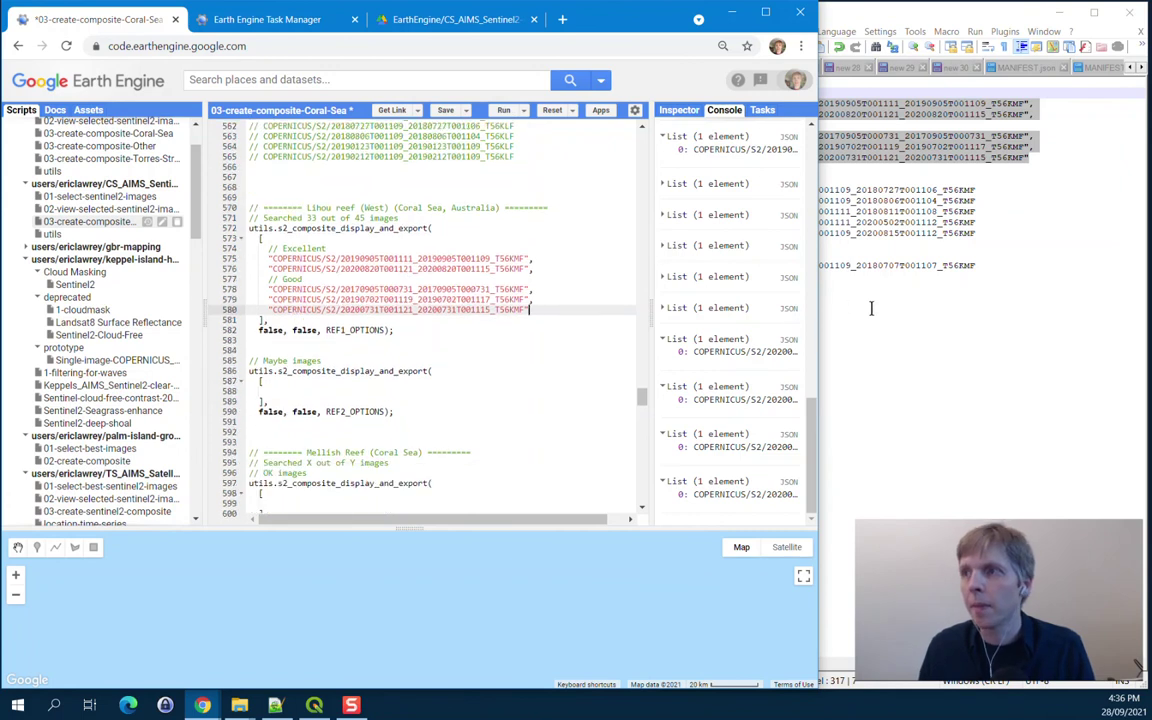
{"action": "left_click", "coordinate": [785, 278]}
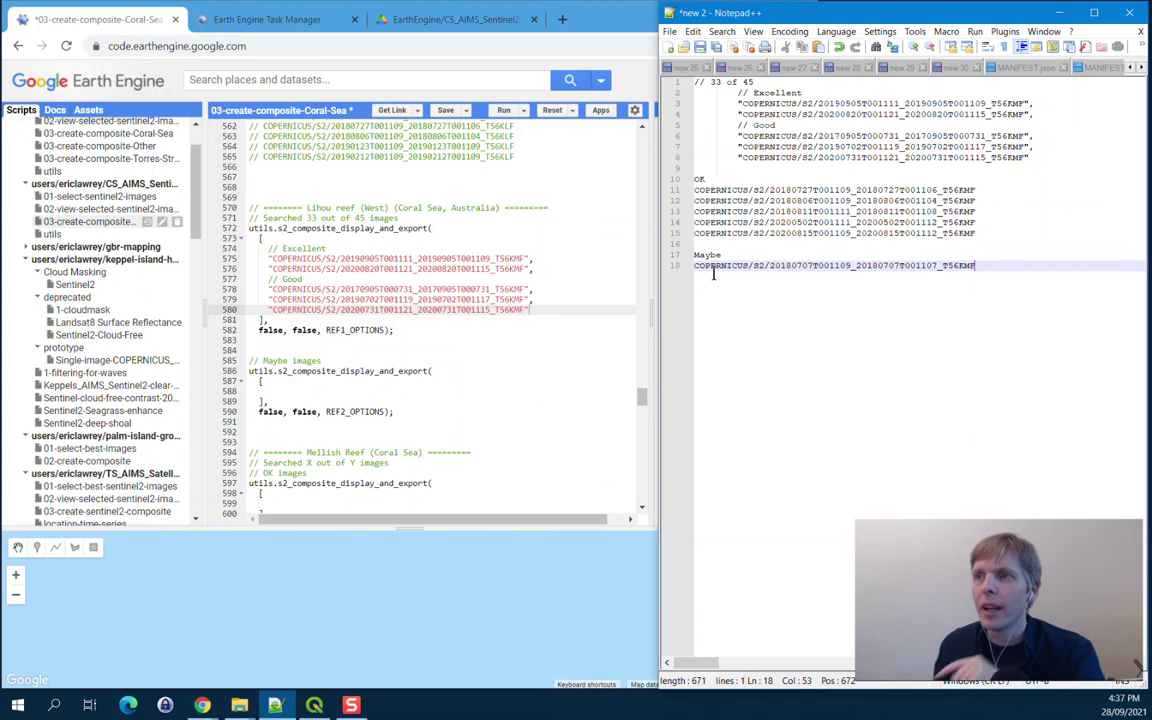
Step: Indent, quote and comma-separate the five OK IDs, then paste them into the REF2 list
{"action": "left_click", "coordinate": [695, 190]}
{"action": "left_click_drag", "start_coordinate": [695, 190], "coordinate": [695, 233]}
{"action": "key", "text": "Tab"}
{"action": "key", "text": "Tab"}
{"action": "type", "text": "\""}
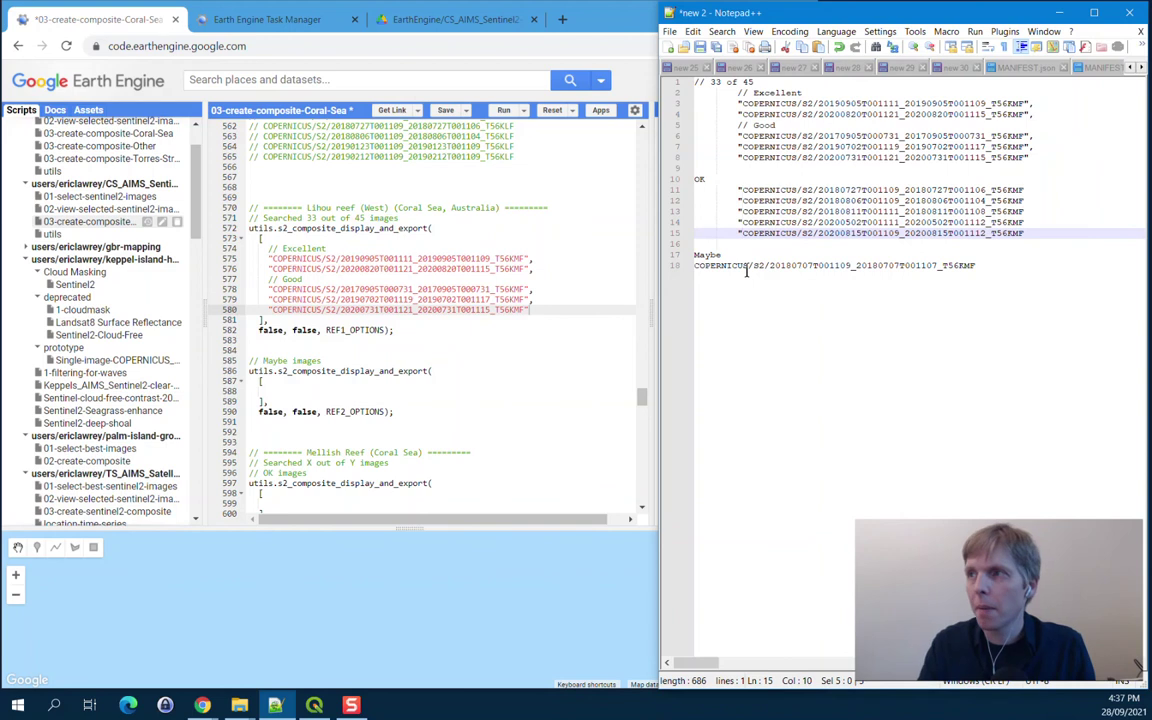
{"action": "left_click", "coordinate": [1026, 190]}
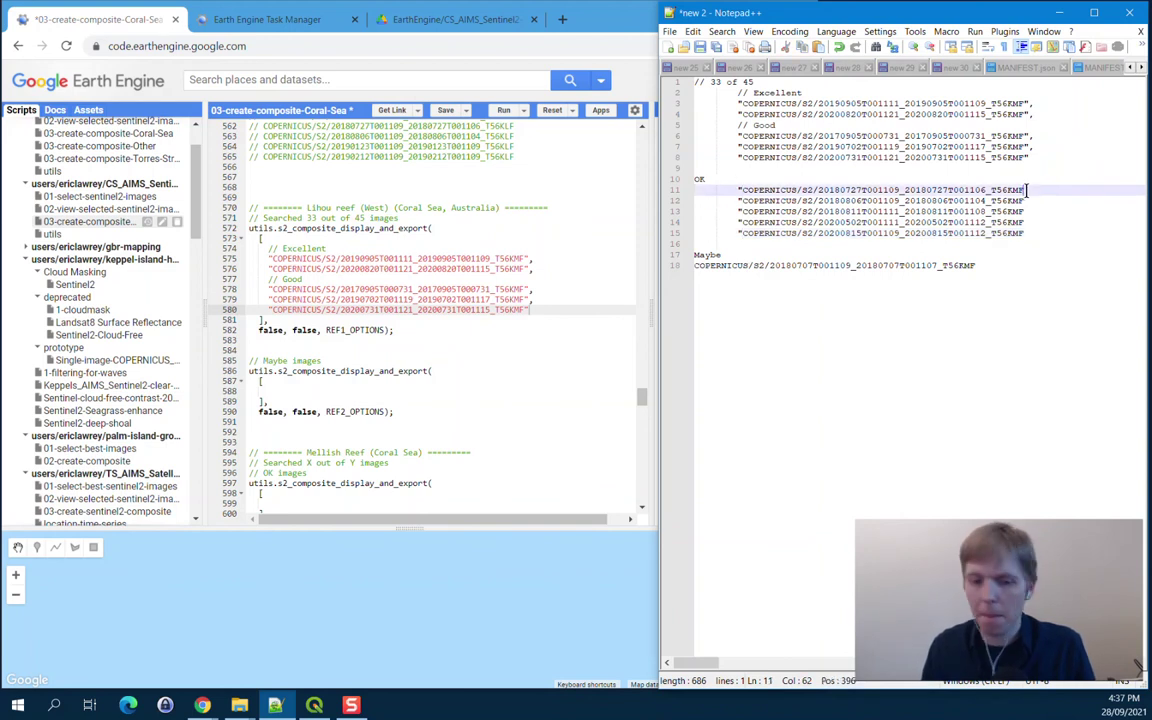
{"action": "left_click_drag", "start_coordinate": [1026, 190], "coordinate": [1028, 233]}
{"action": "type", "text": "\""}
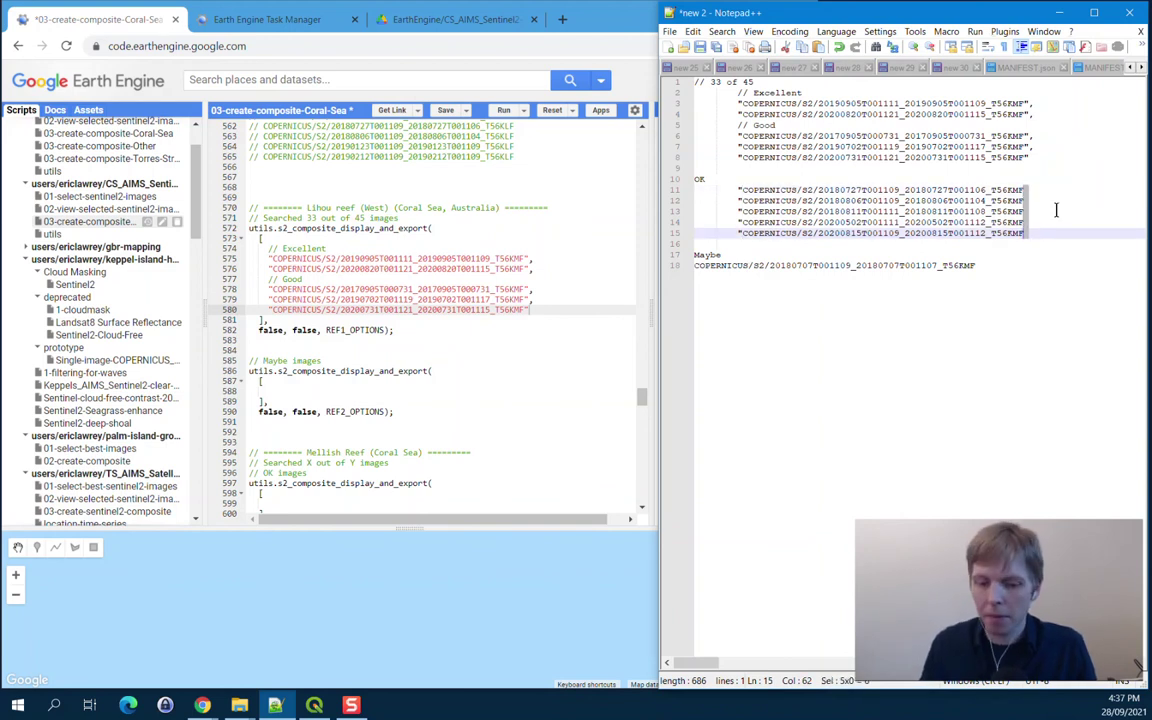
{"action": "type", "text": ","}
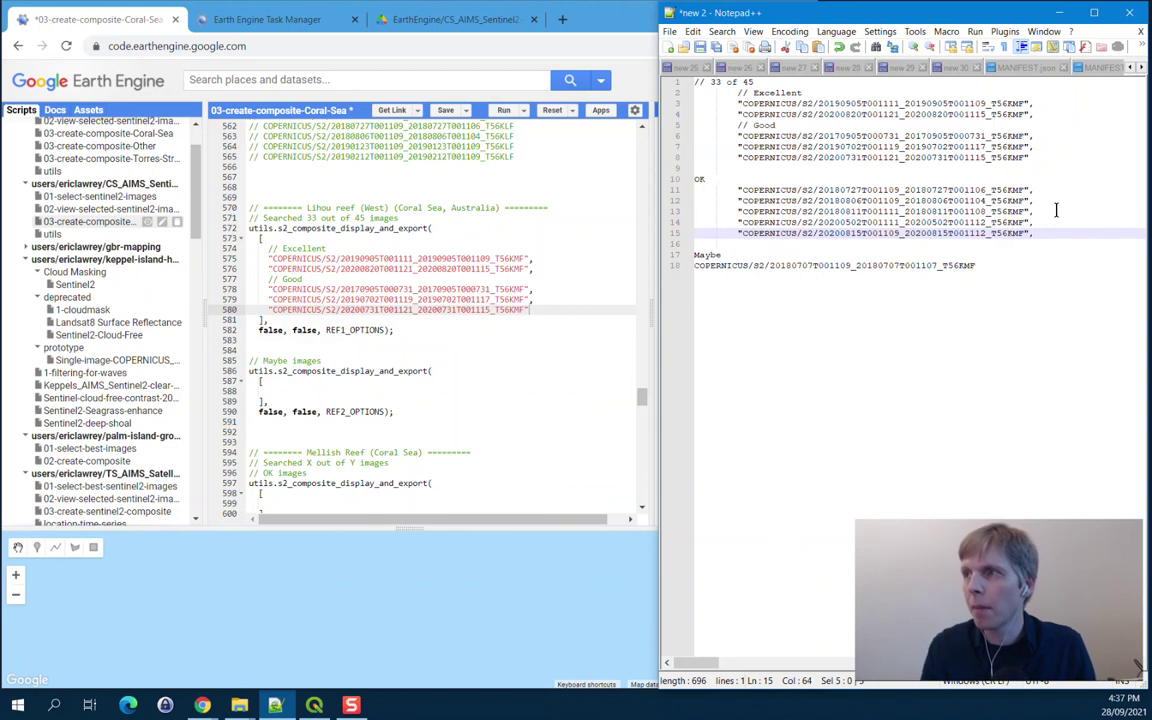
{"action": "left_click", "coordinate": [1035, 233]}
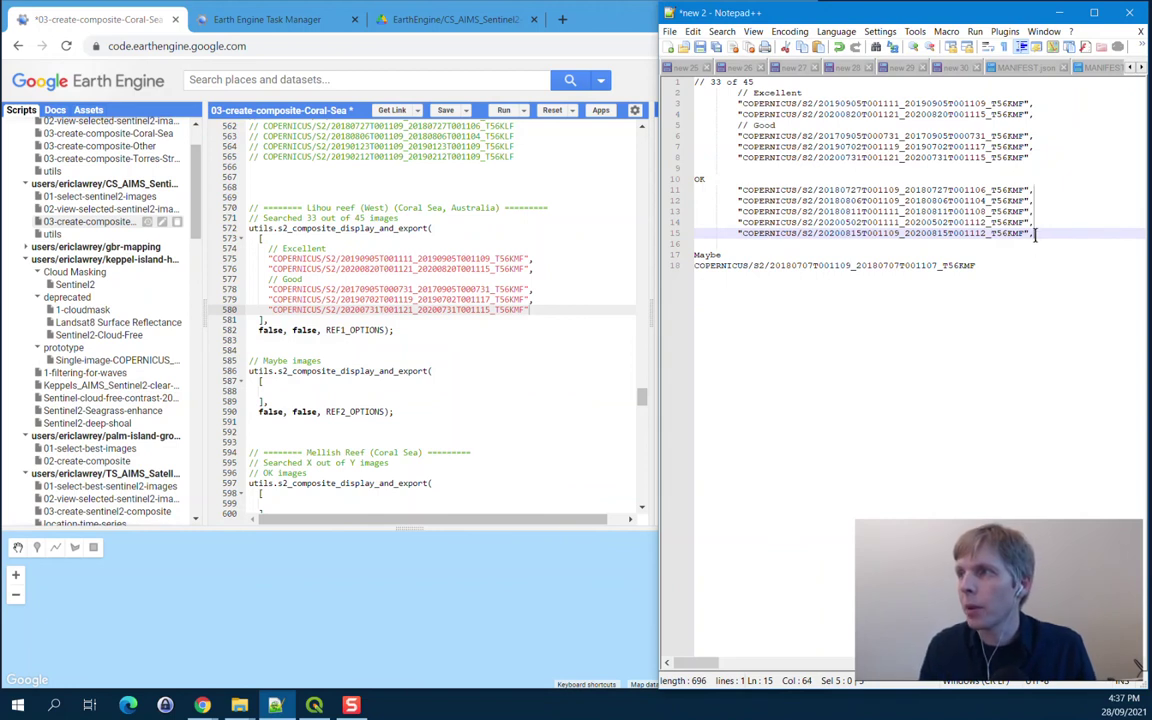
{"action": "left_click_drag", "start_coordinate": [1035, 233], "coordinate": [737, 190]}
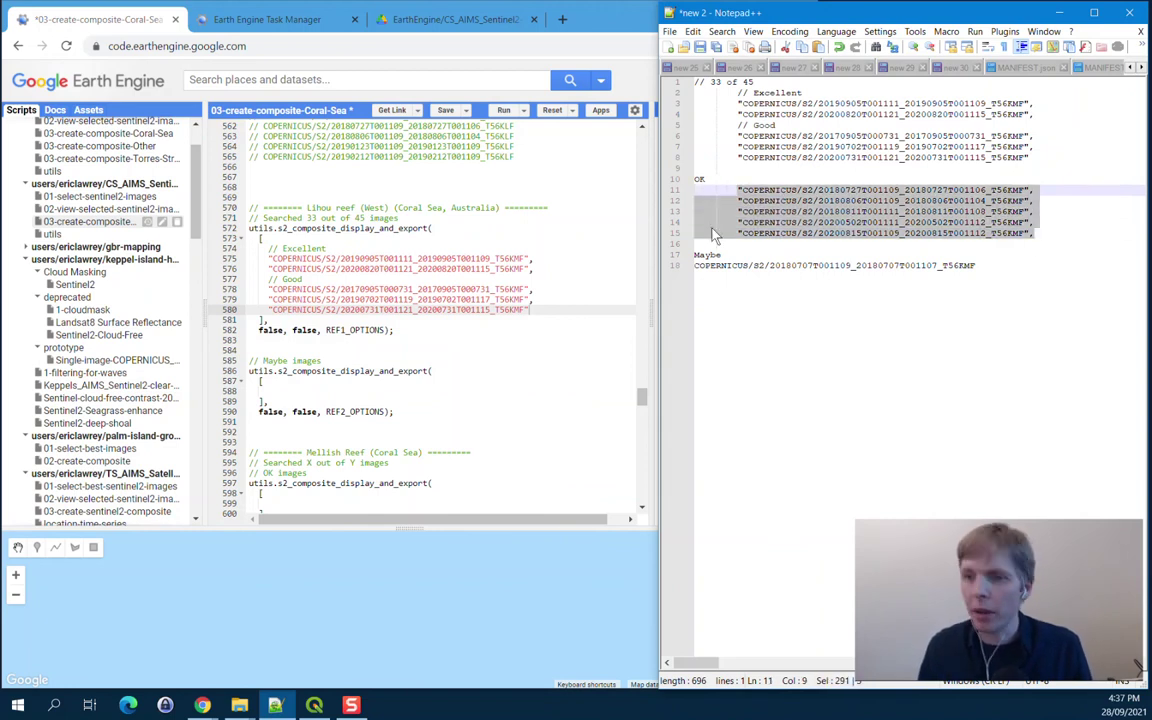
{"action": "left_click", "coordinate": [336, 390]}
{"action": "key", "text": "ctrl+v"}
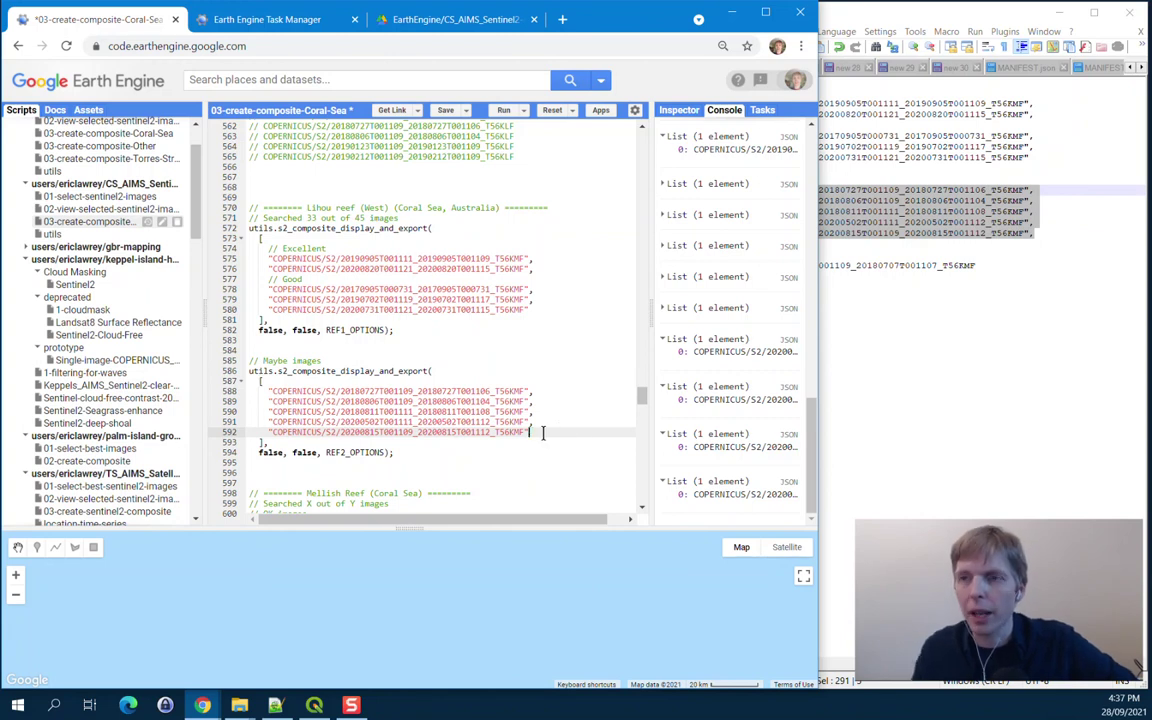
Step: Change the second list's comment from 'Maybe images' to 'OK images'
{"action": "left_click", "coordinate": [905, 243]}
{"action": "left_click_drag", "start_coordinate": [698, 189], "coordinate": [698, 178]}
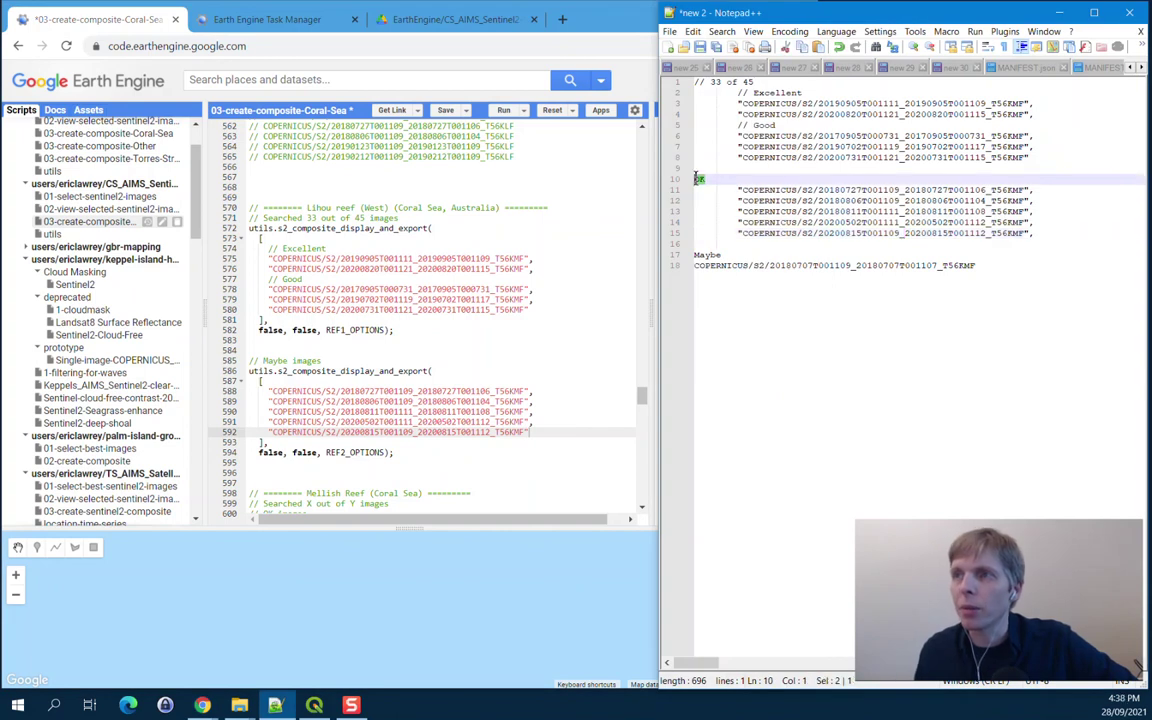
{"action": "left_click_drag", "start_coordinate": [288, 360], "coordinate": [259, 358]}
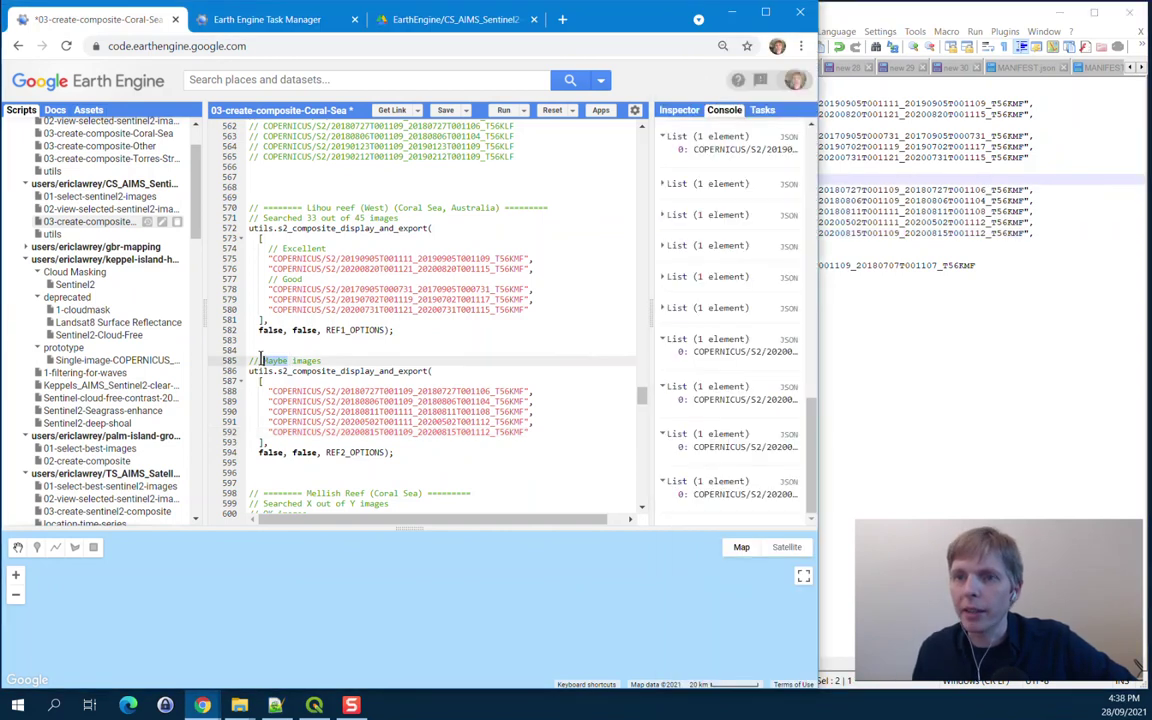
{"action": "key", "text": "BackSpace"}
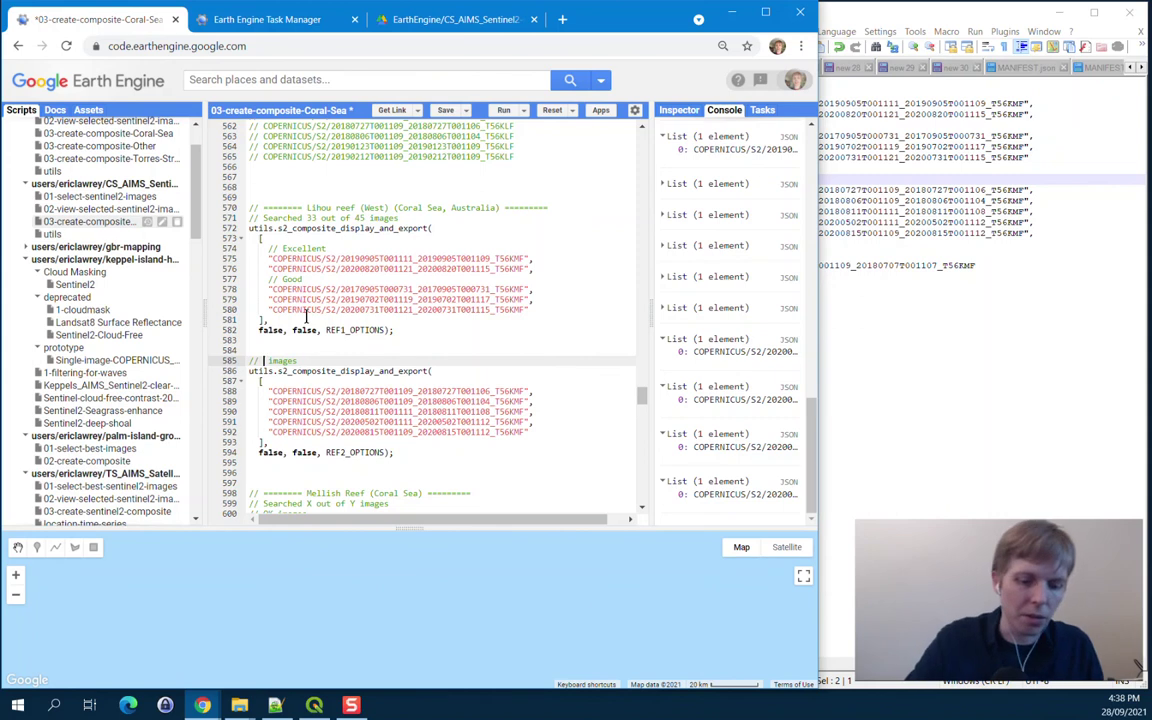
{"action": "type", "text": "OK"}
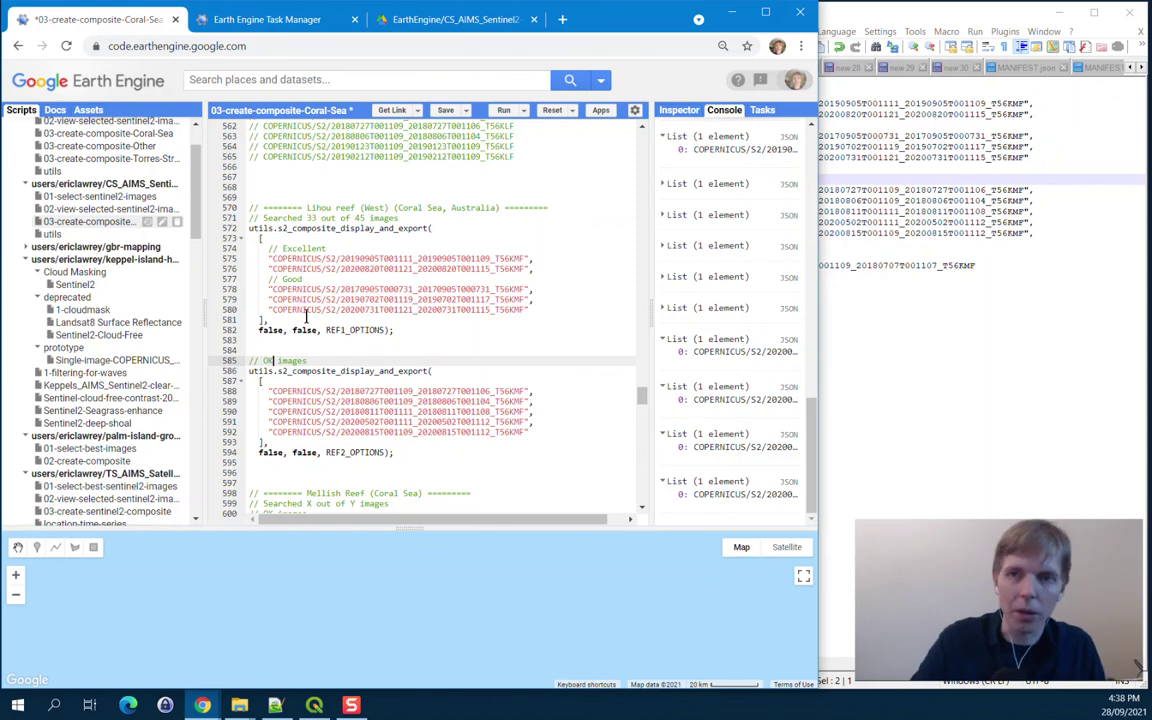
Step: Prefix the Maybe heading and its ID in the notes with '//' and copy both lines
{"action": "left_click", "coordinate": [977, 268]}
{"action": "left_click_drag", "start_coordinate": [977, 268], "coordinate": [686, 266]}
{"action": "left_click", "coordinate": [694, 257]}
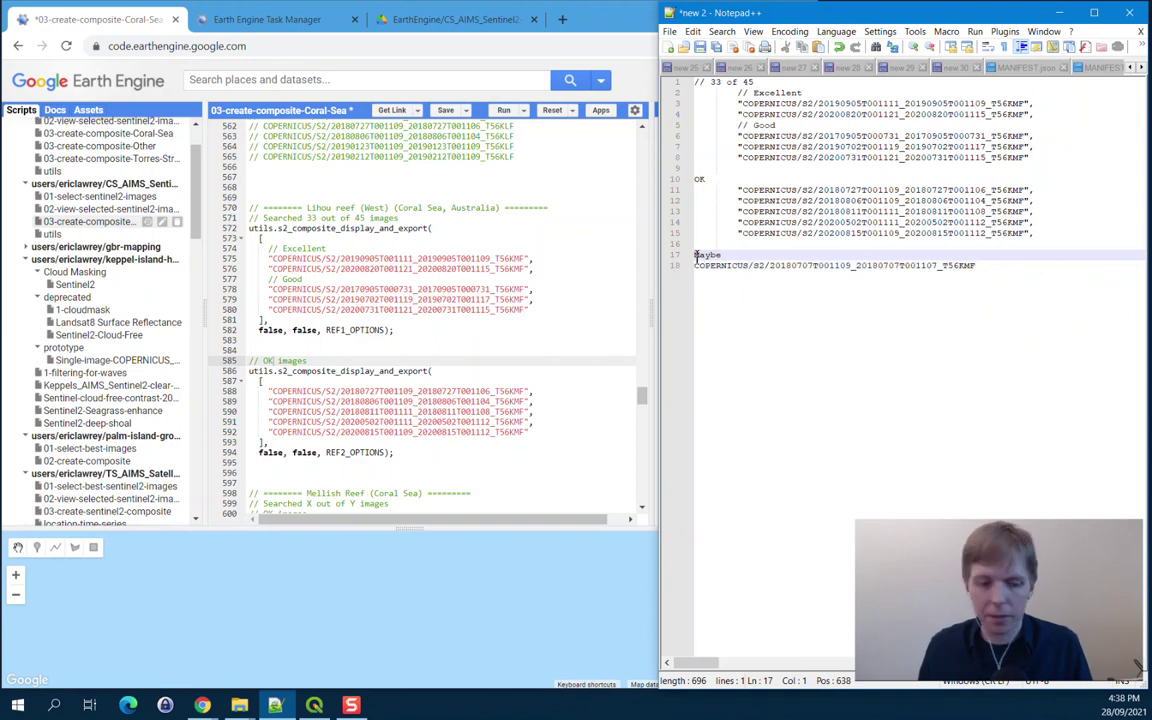
{"action": "type", "text": "//"}
{"action": "left_click", "coordinate": [709, 264]}
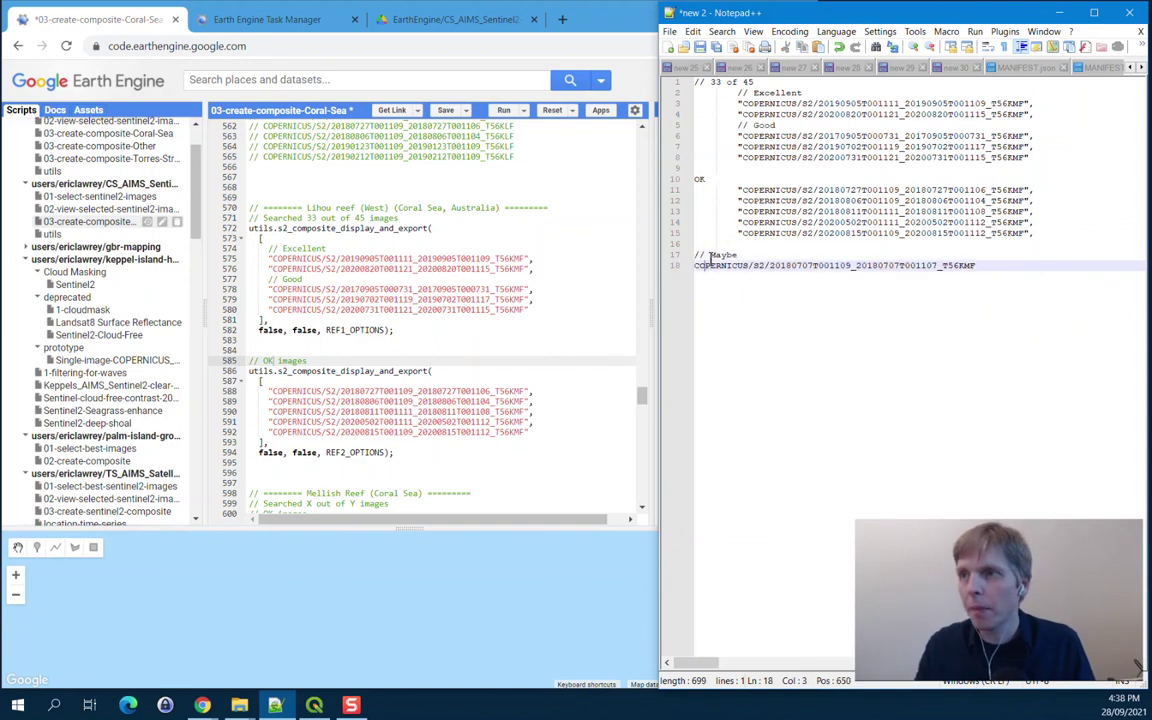
{"action": "type", "text": "//"}
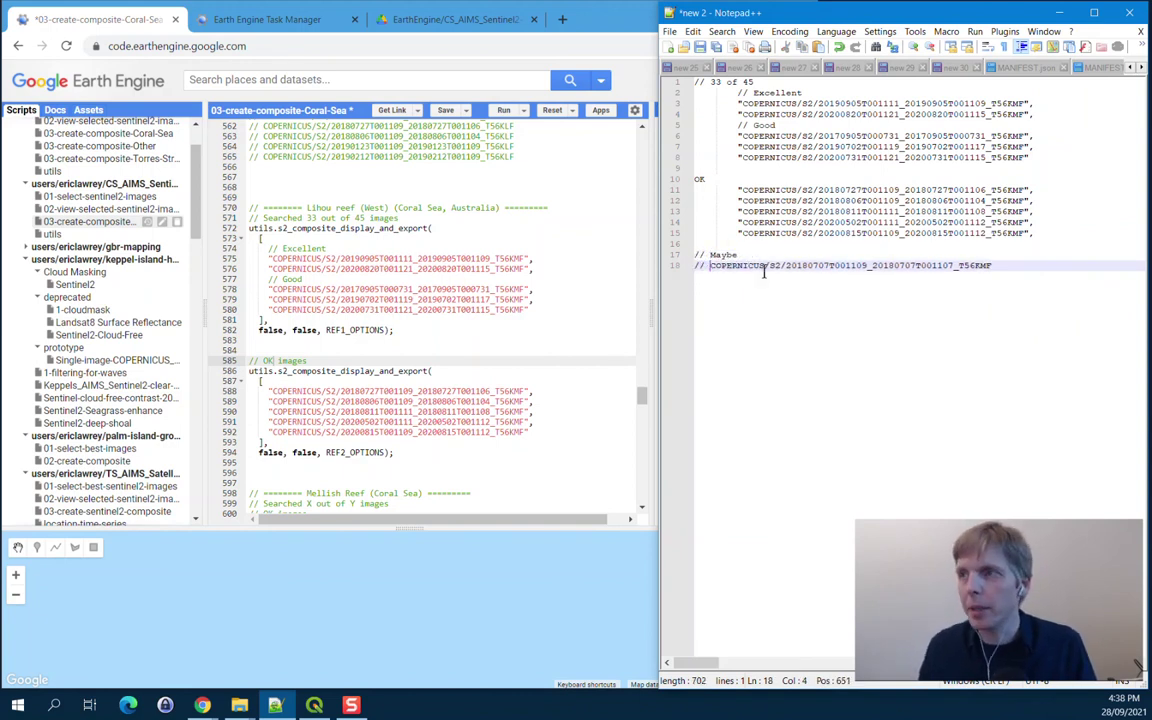
{"action": "left_click_drag", "start_coordinate": [1003, 266], "coordinate": [698, 260]}
{"action": "key", "text": "ctrl+c"}
Step: Paste the commented Maybe heading and 2018-07-07 ID below the OK images list
{"action": "left_click", "coordinate": [410, 470]}
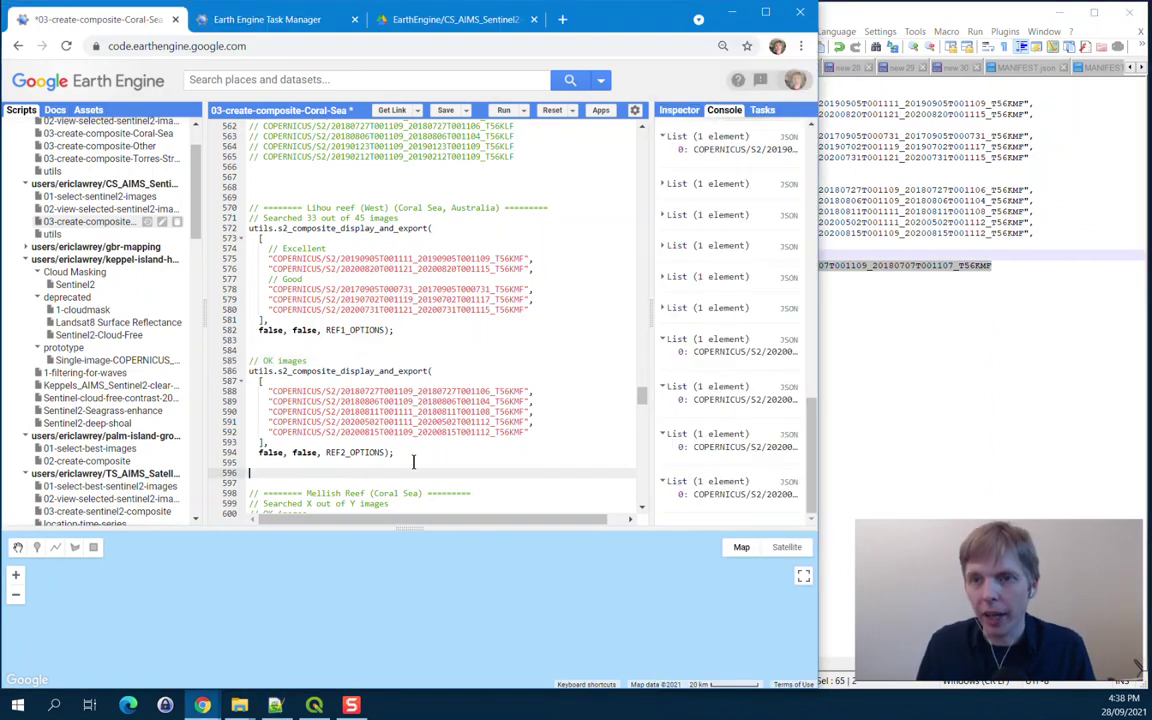
{"action": "key", "text": "ctrl+v"}
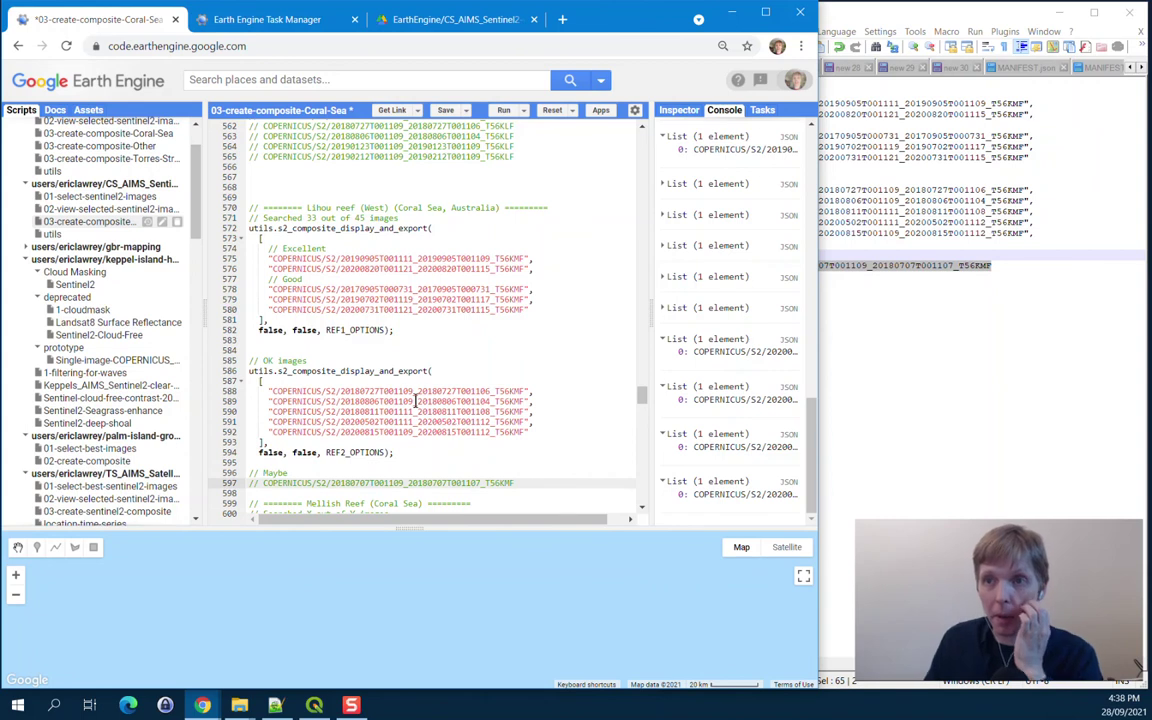
{"action": "scroll", "coordinate": [412, 400], "scroll_direction": "down", "scroll_amount": 2}
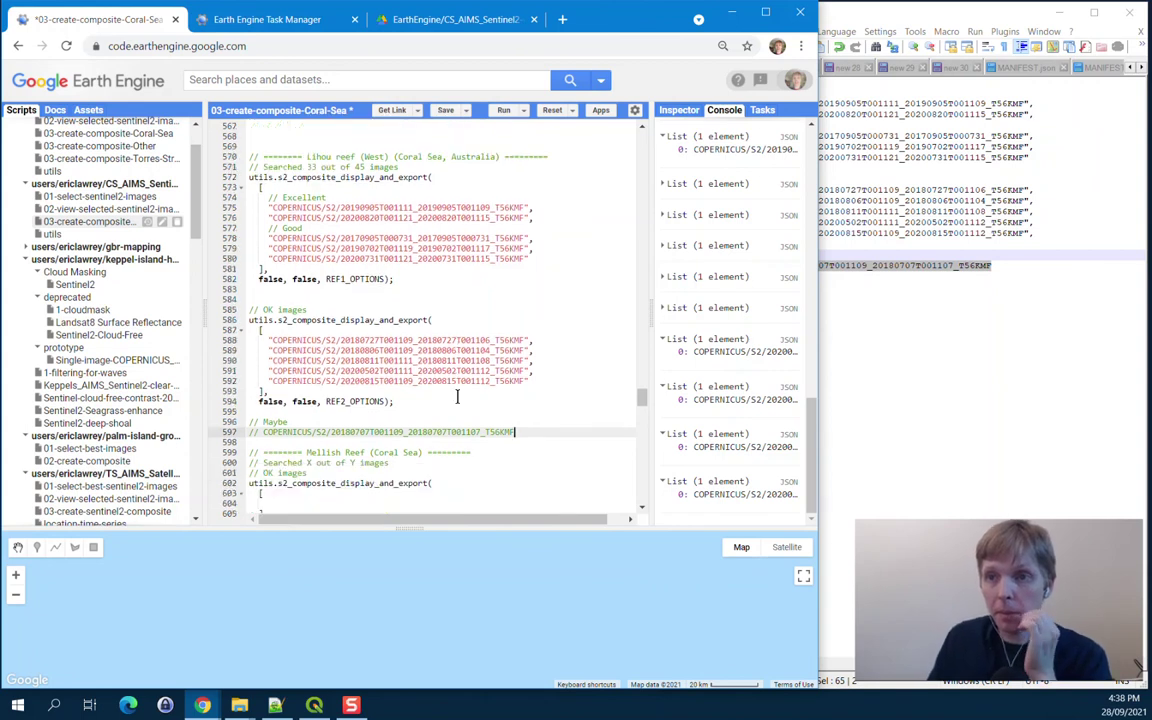
{"action": "scroll", "coordinate": [330, 262], "scroll_direction": "up", "scroll_amount": 5}
{"action": "scroll", "coordinate": [342, 268], "scroll_direction": "down", "scroll_amount": 5}
Step: Review the false arguments of the REF1 call against the image ID notes
{"action": "left_click", "coordinate": [259, 279]}
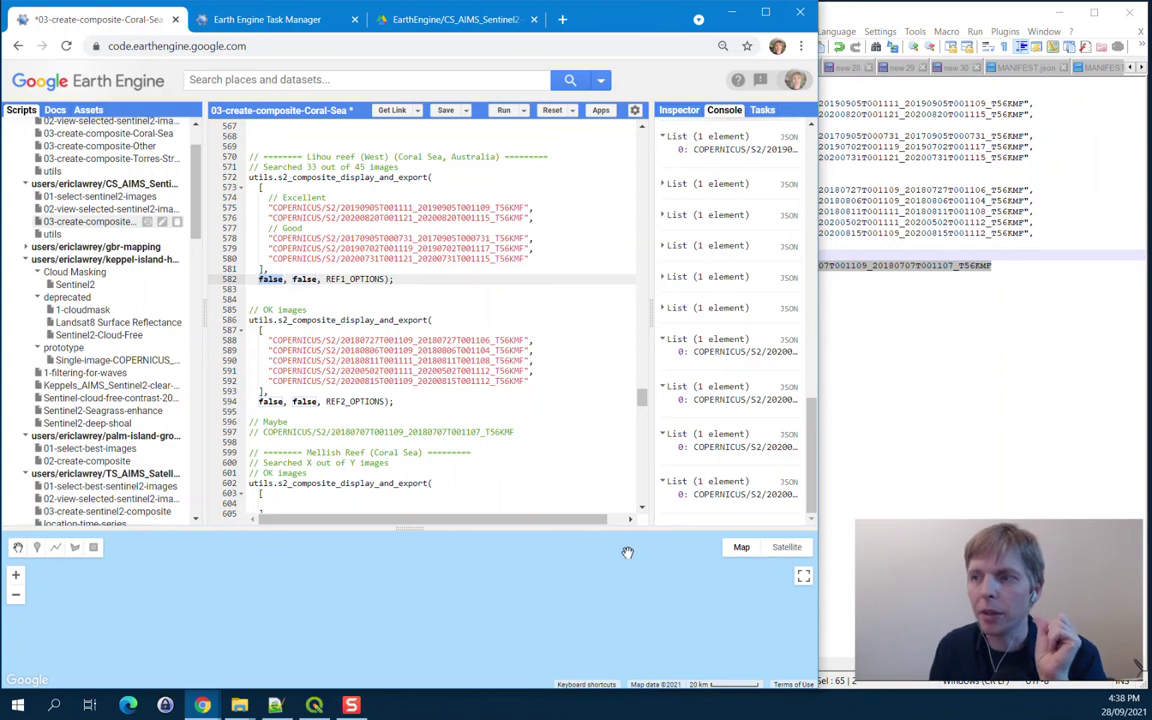
{"action": "left_click", "coordinate": [304, 279]}
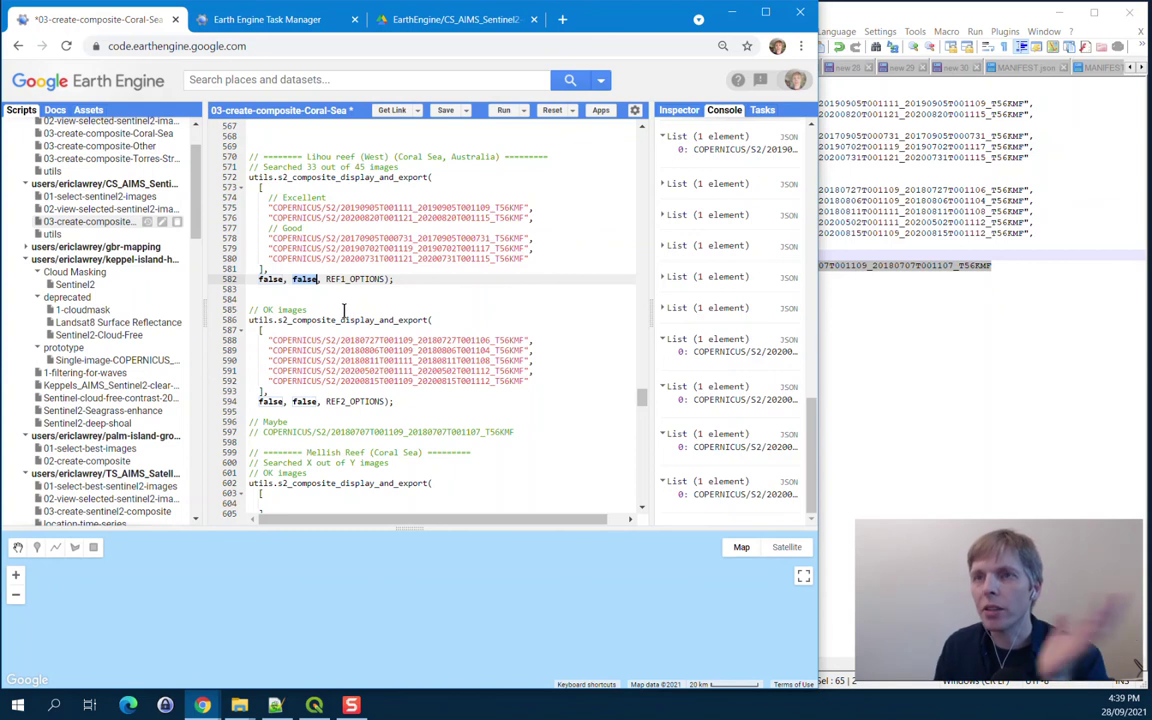
{"action": "left_click", "coordinate": [849, 160]}
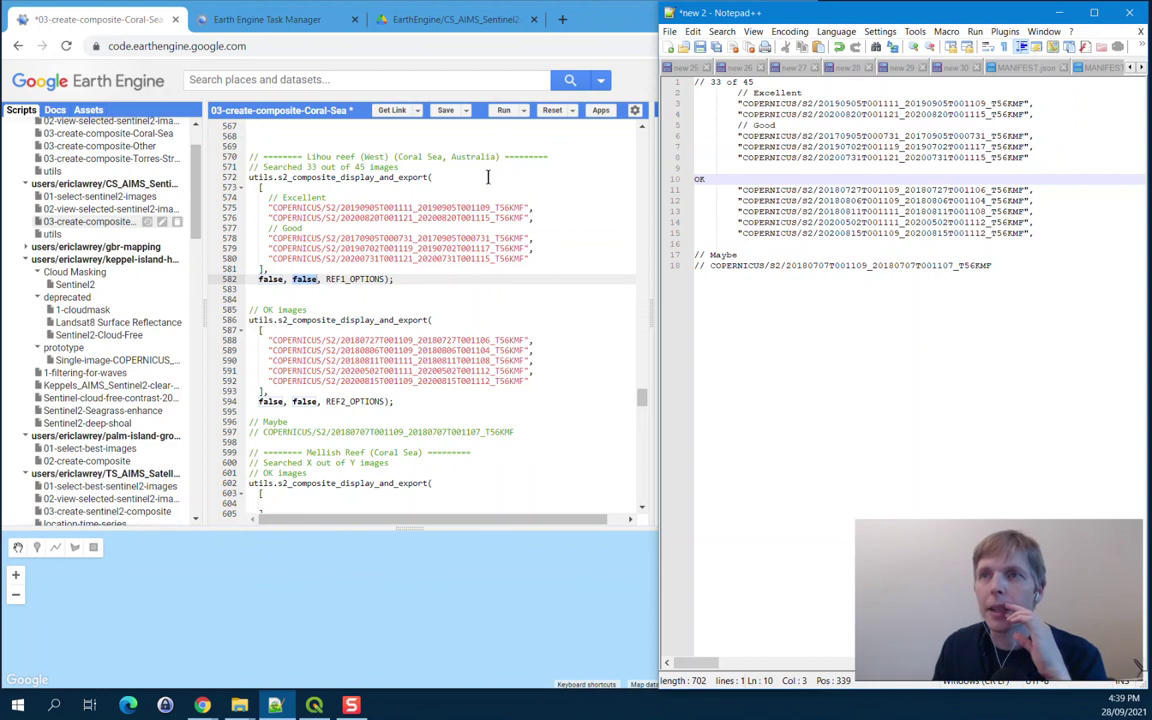
{"action": "left_click", "coordinate": [445, 112]}
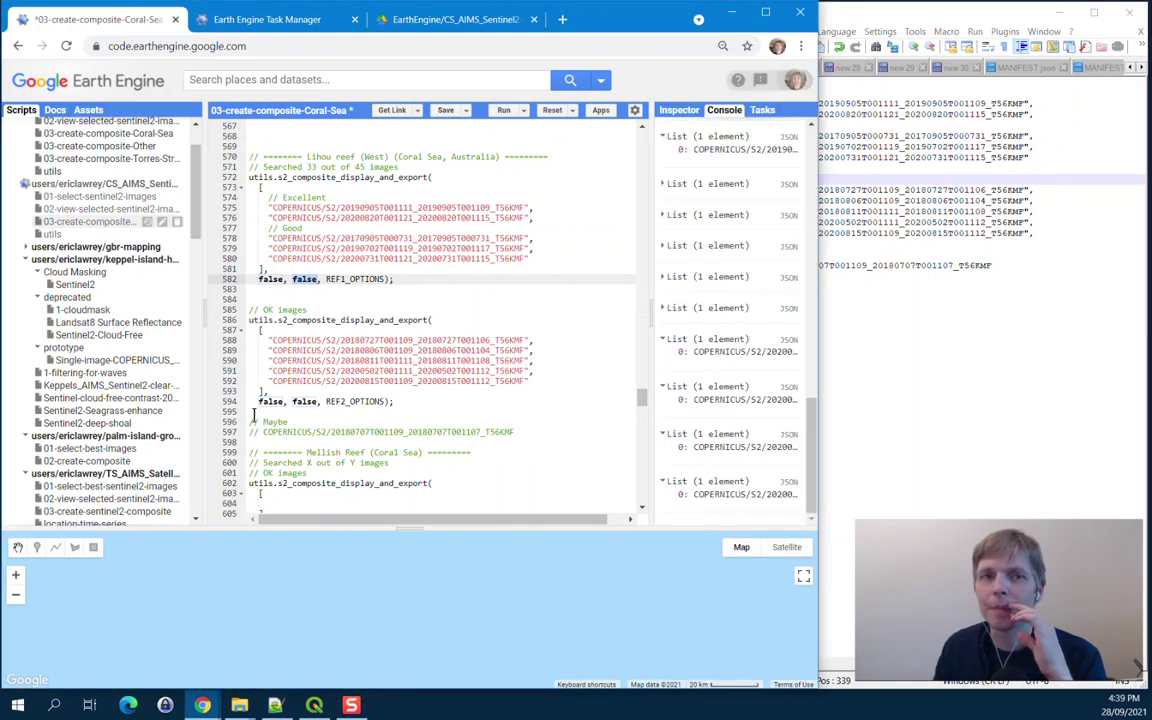